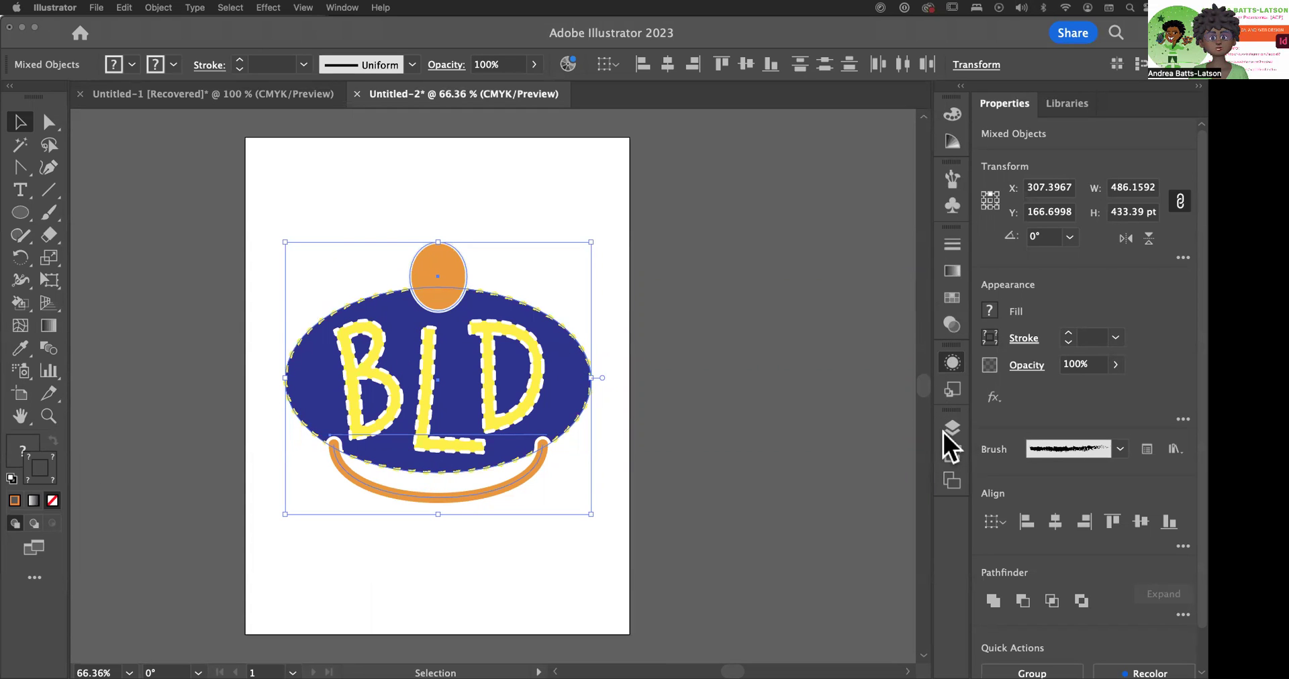
key(shift+F6)
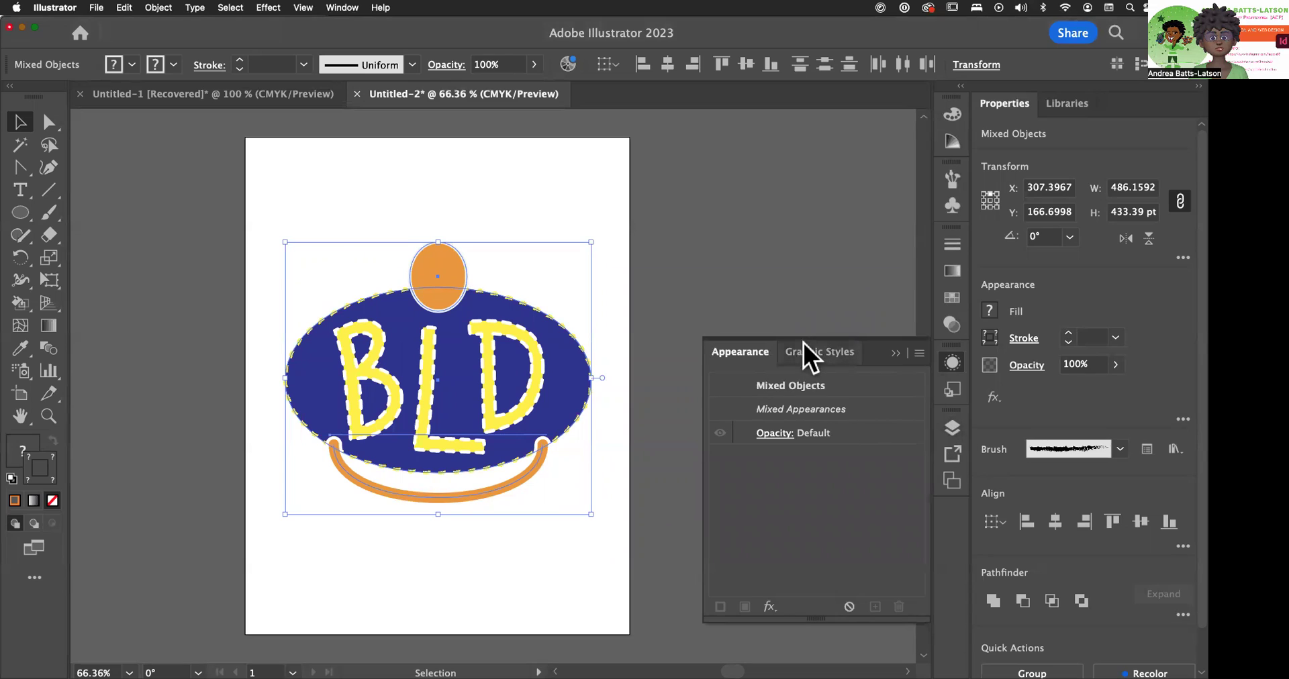
click(953, 429)
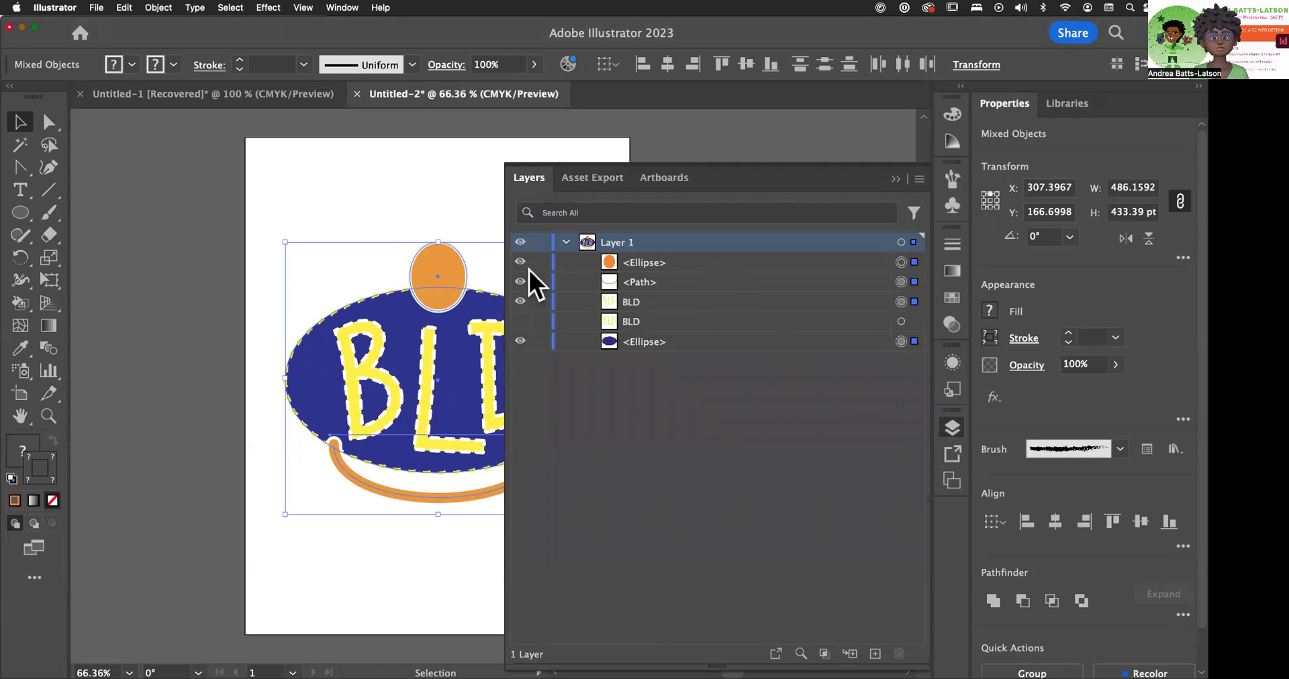
click(897, 178)
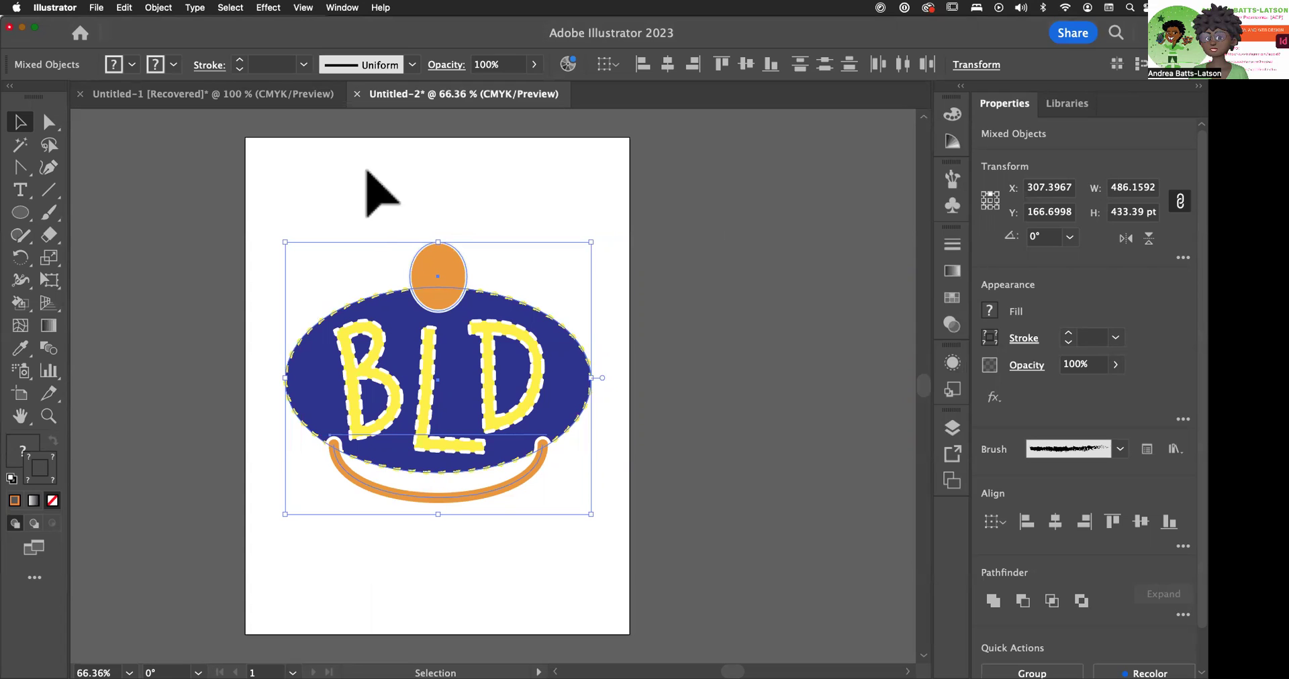
click(125, 8)
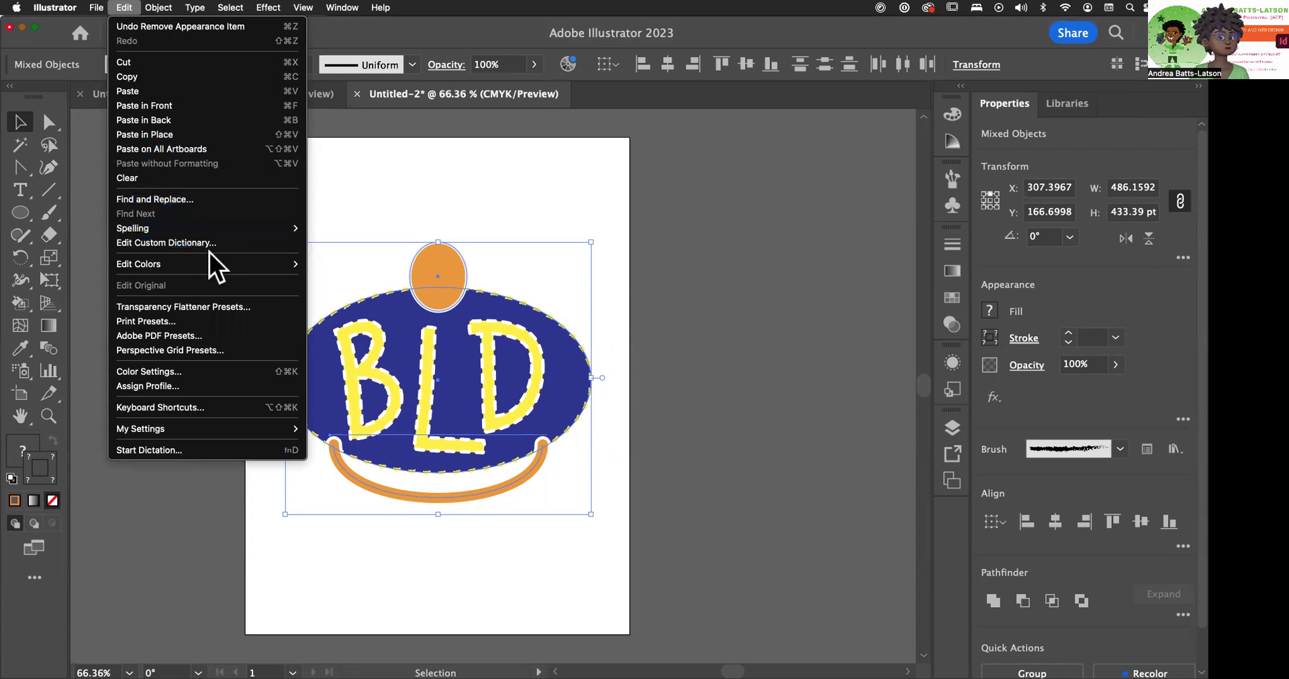
mouse_move(211, 260)
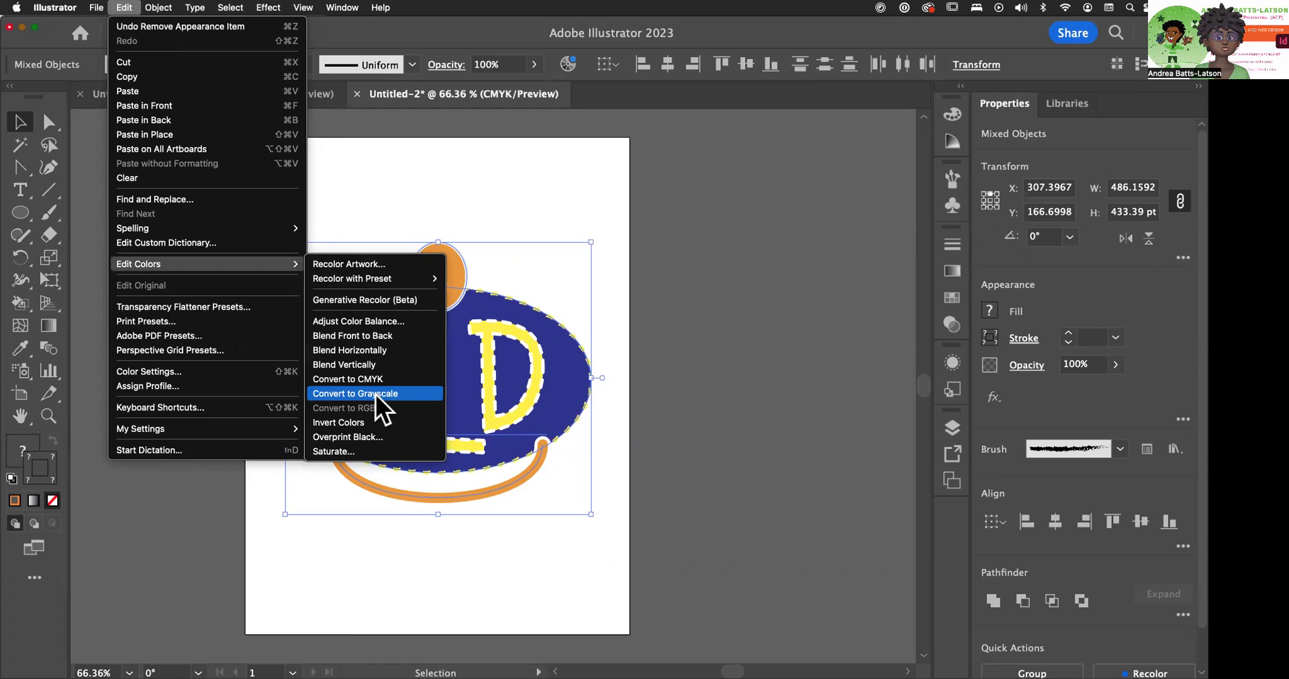
click(546, 168)
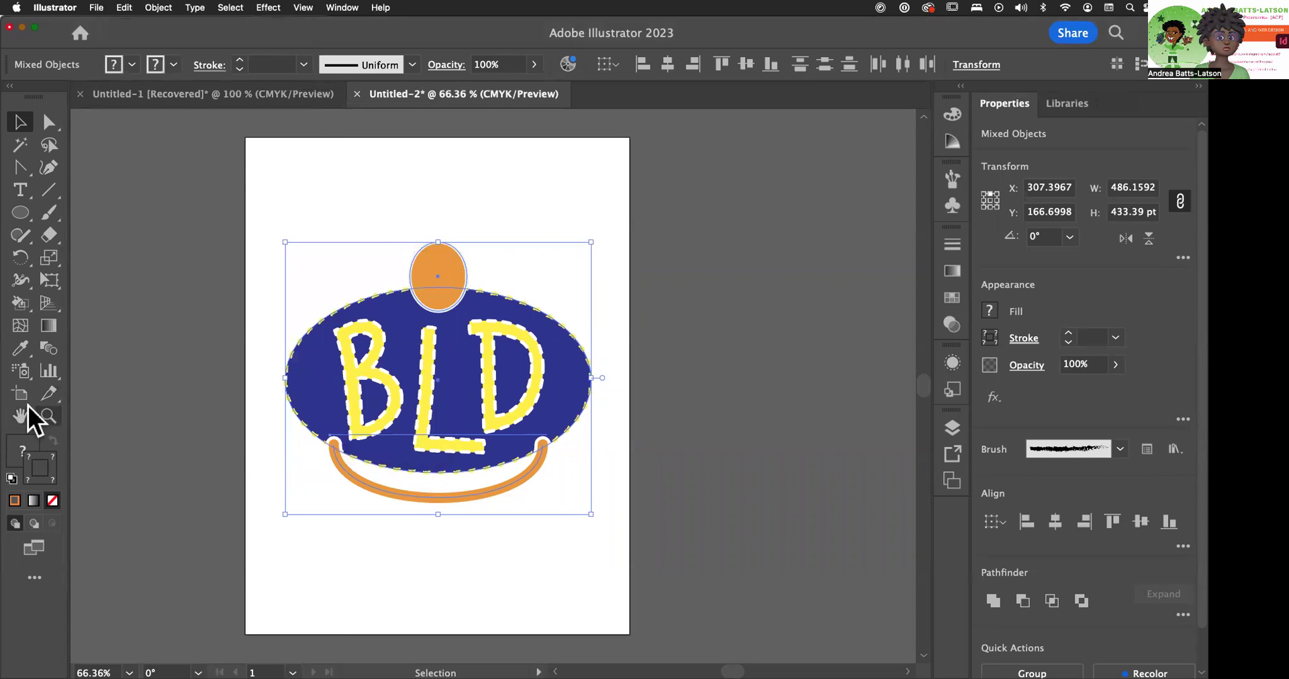
Add a second artboard of about 635 × 532 pt beside the original logo artboard
click(21, 395)
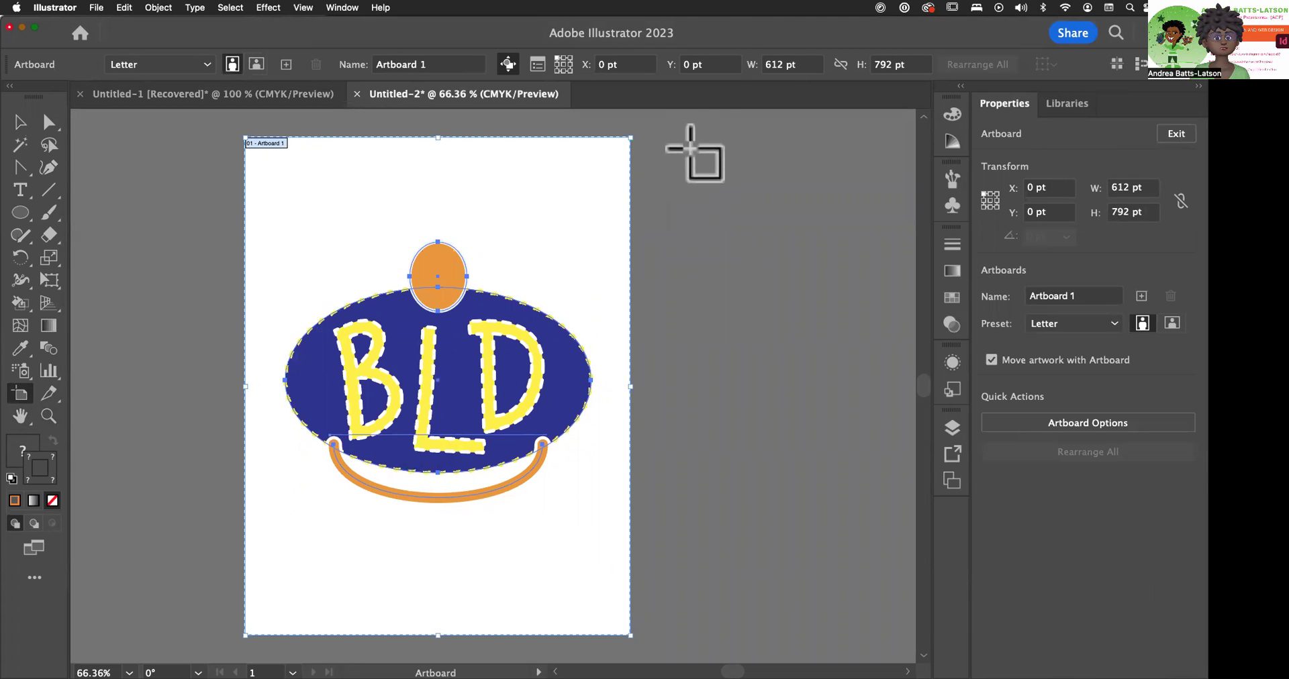
drag(686, 135, 855, 470)
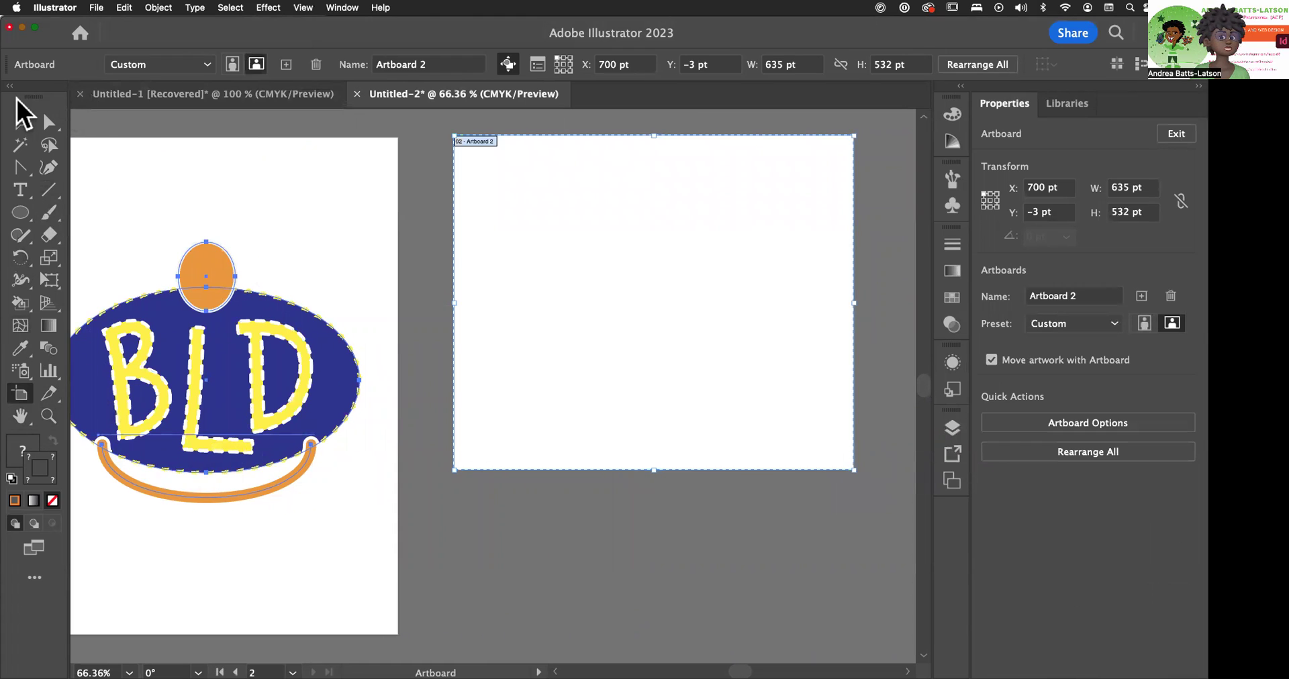
click(20, 123)
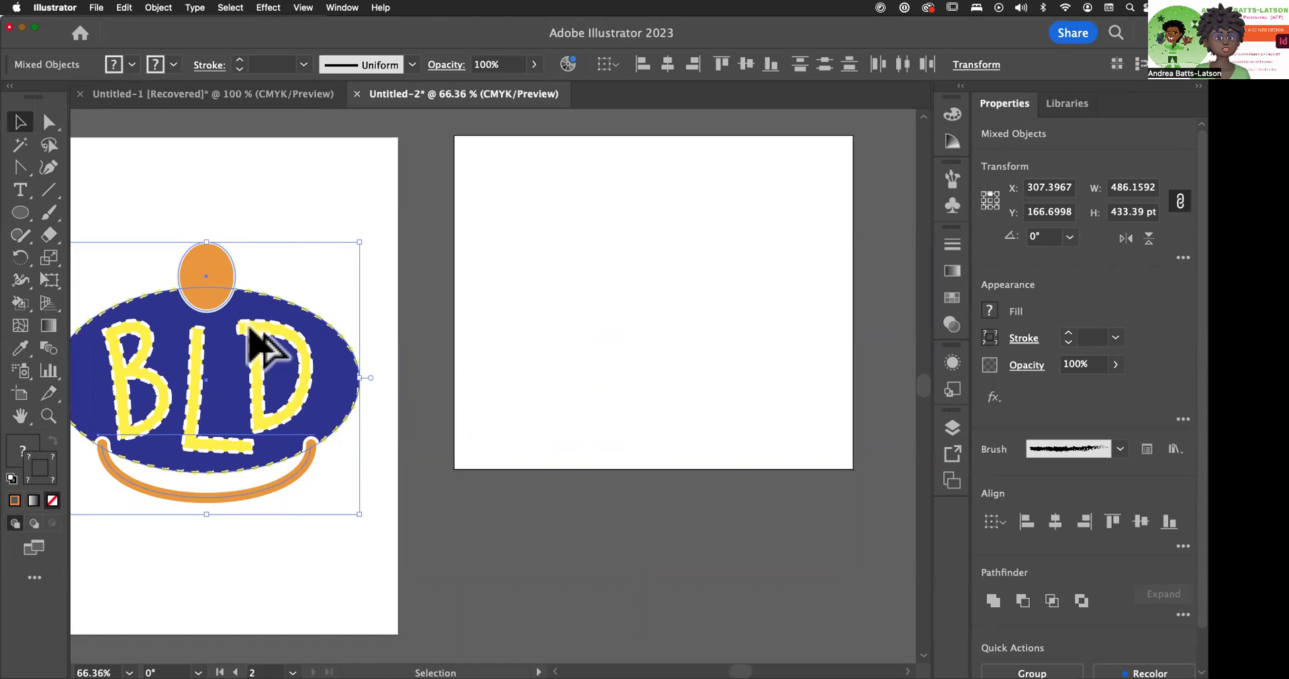
Duplicate the complete BLD logo onto the second artboard and centre the copy there
drag(253, 340, 697, 235)
drag(668, 336, 682, 249)
click(485, 185)
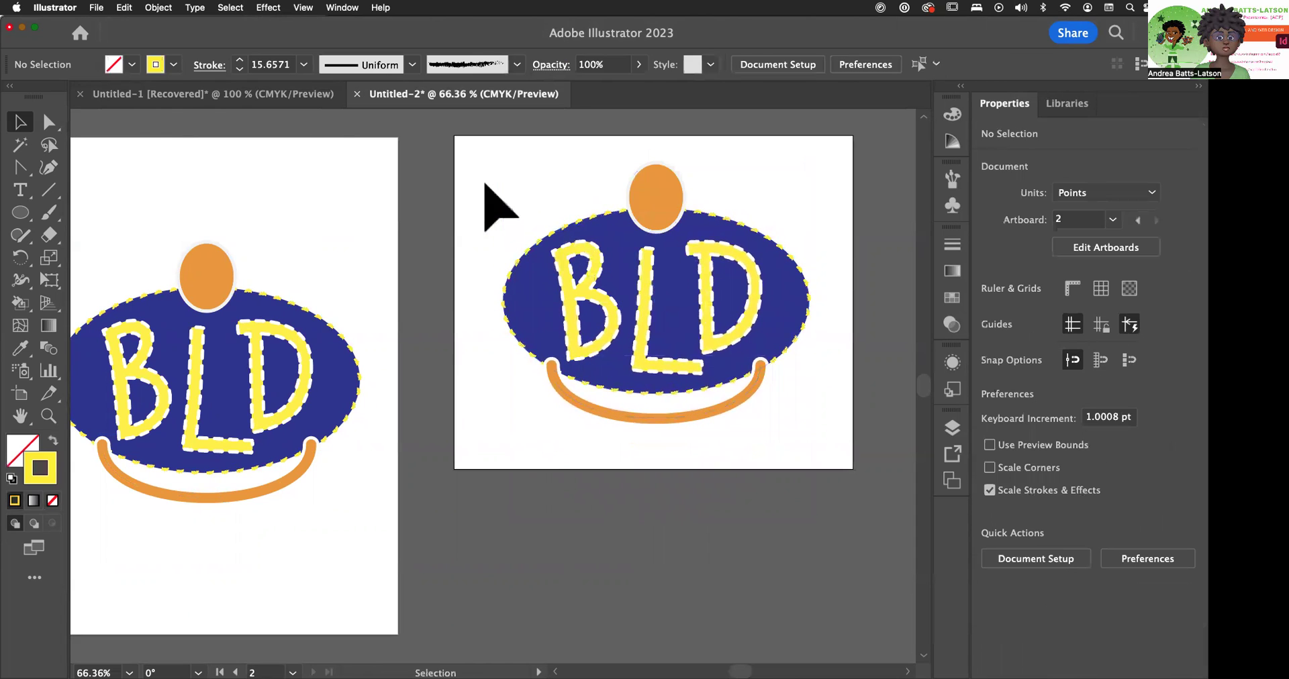
Convert all colors of the logo copy on the second artboard to grayscale
key(space)
drag(421, 430, 138, 437)
key(super+0)
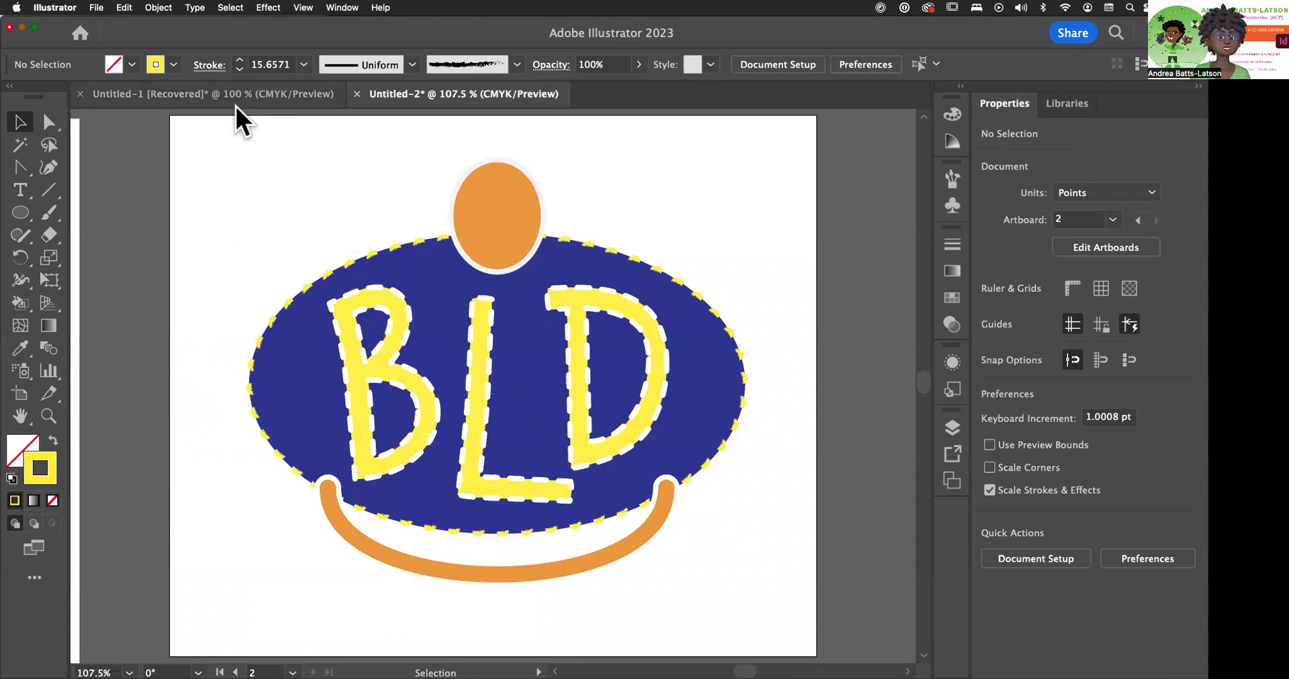
drag(227, 163, 866, 655)
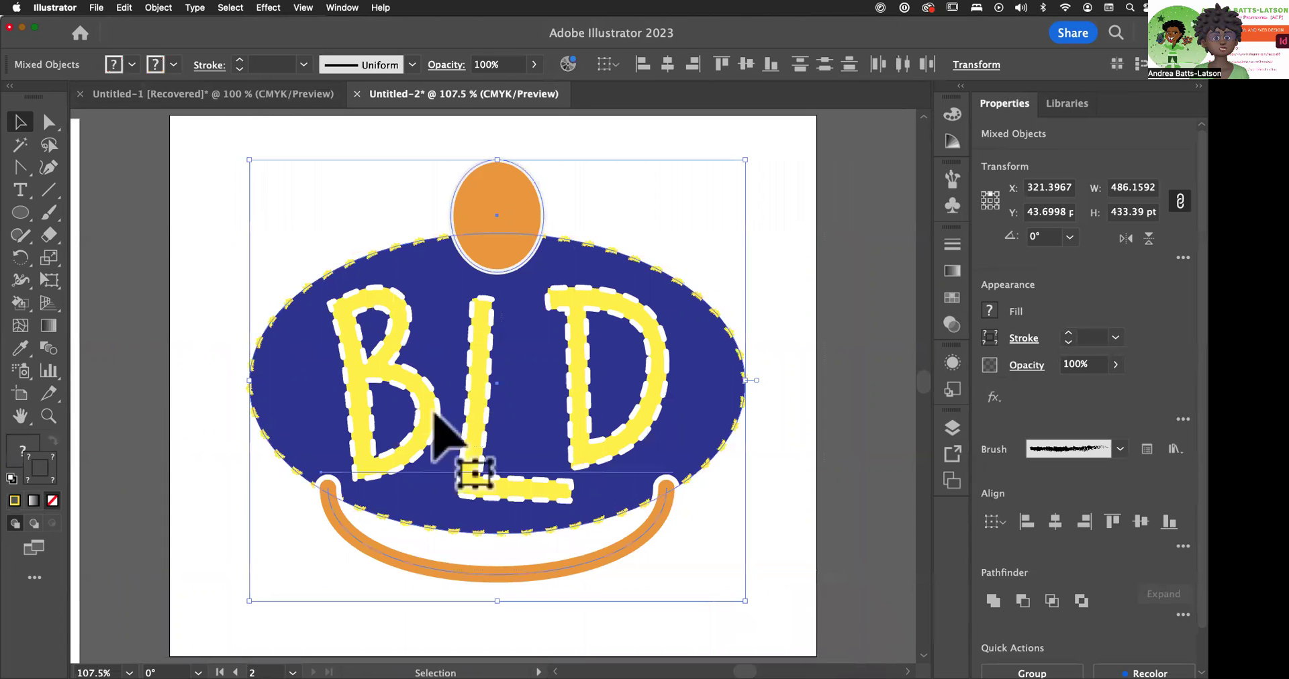
click(124, 8)
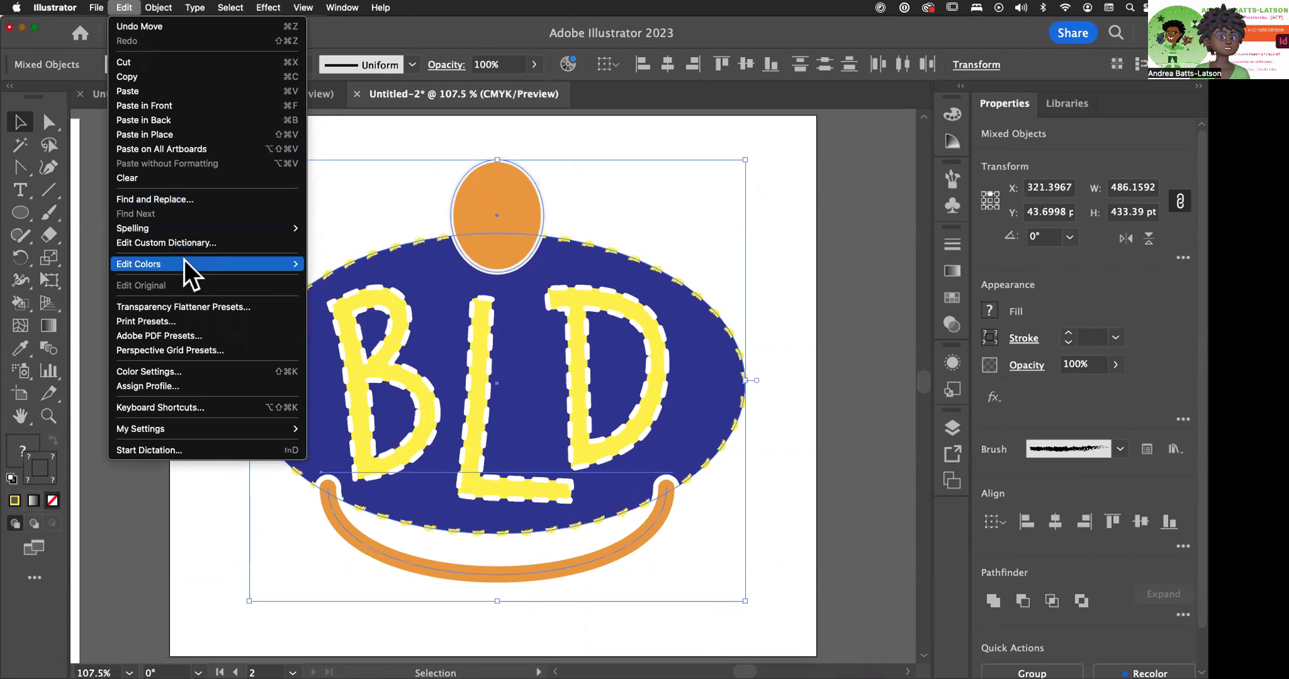
mouse_move(184, 260)
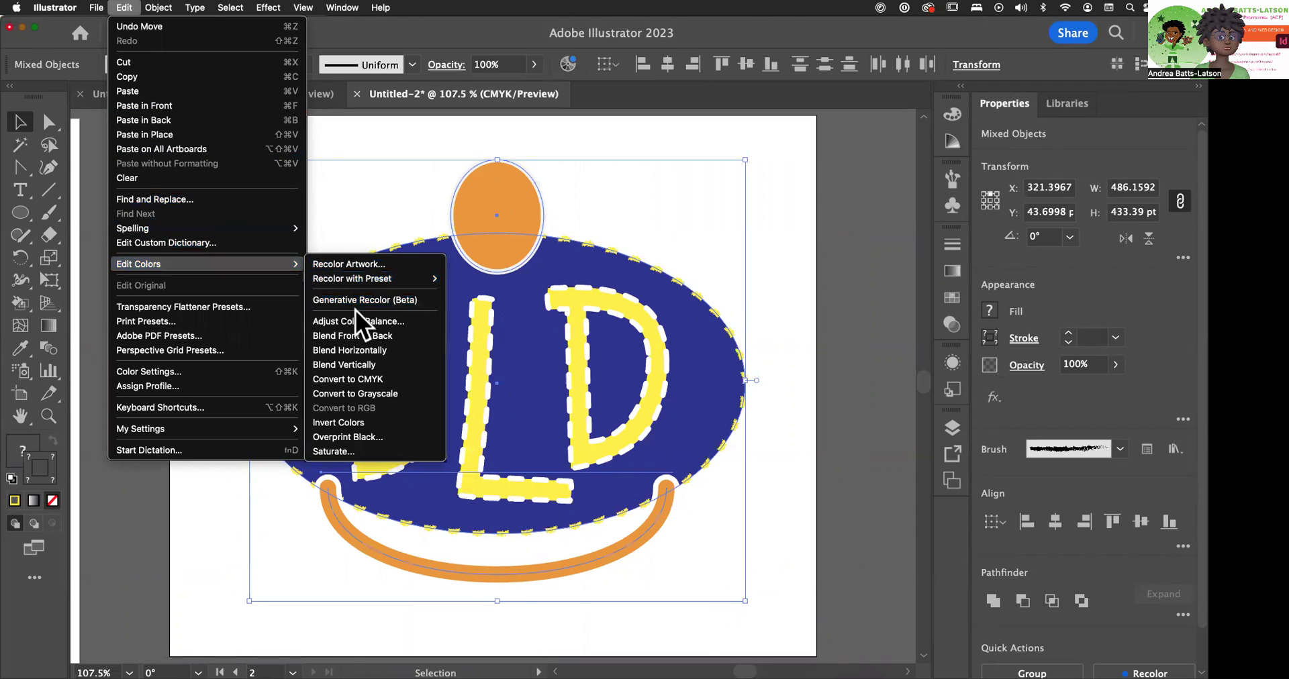
click(381, 392)
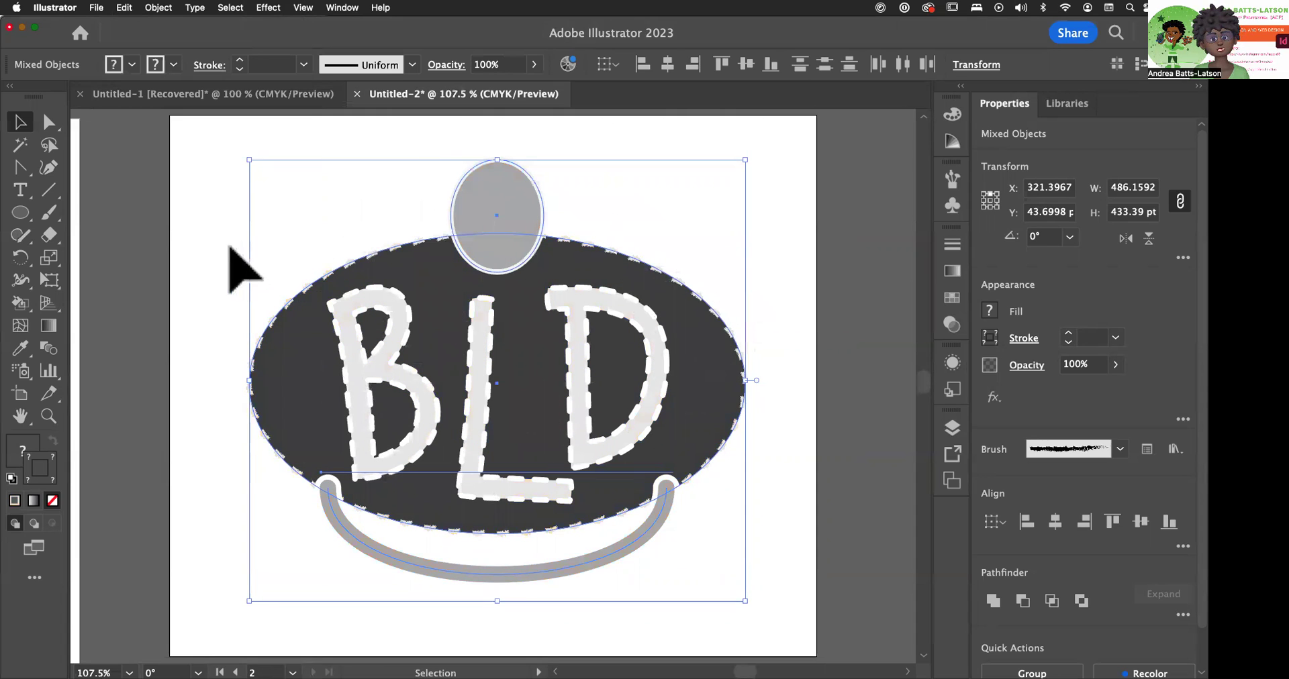
click(199, 219)
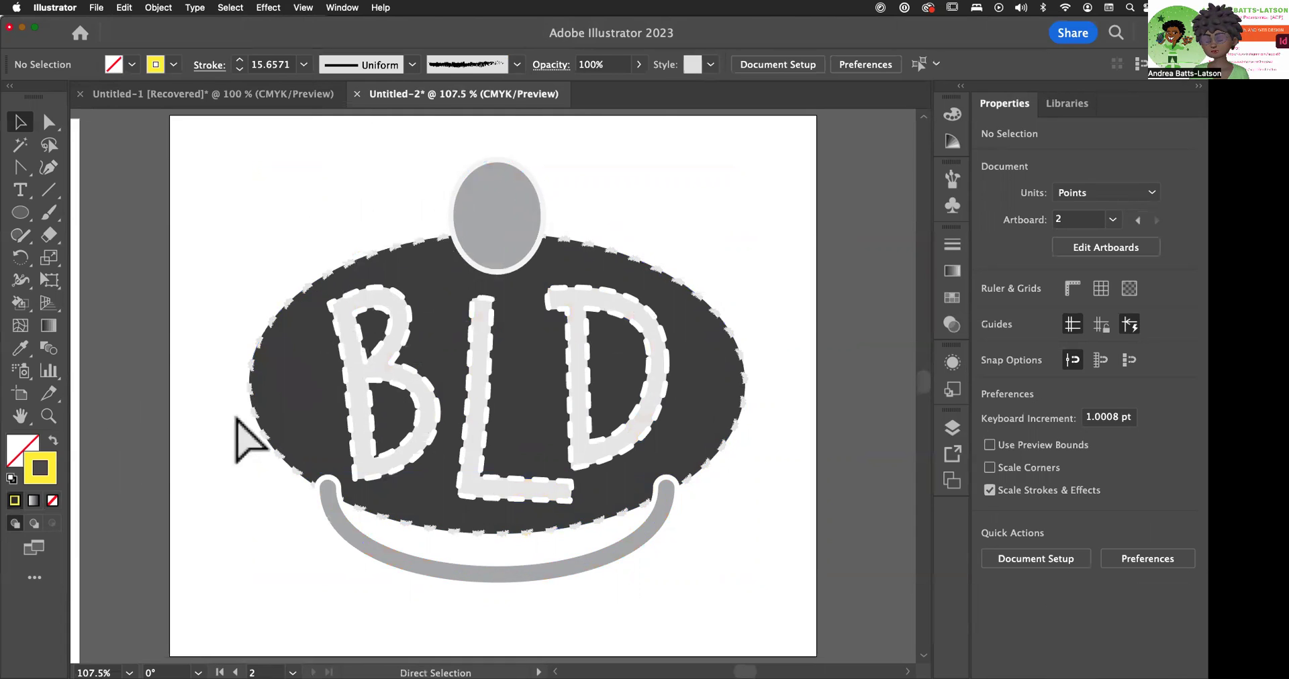
Add an empty third artboard of about 637 × 534 pt beside the grayscale logo artboard
key(super+1)
key(super+minus)
key(space)
drag(518, 447, 307, 396)
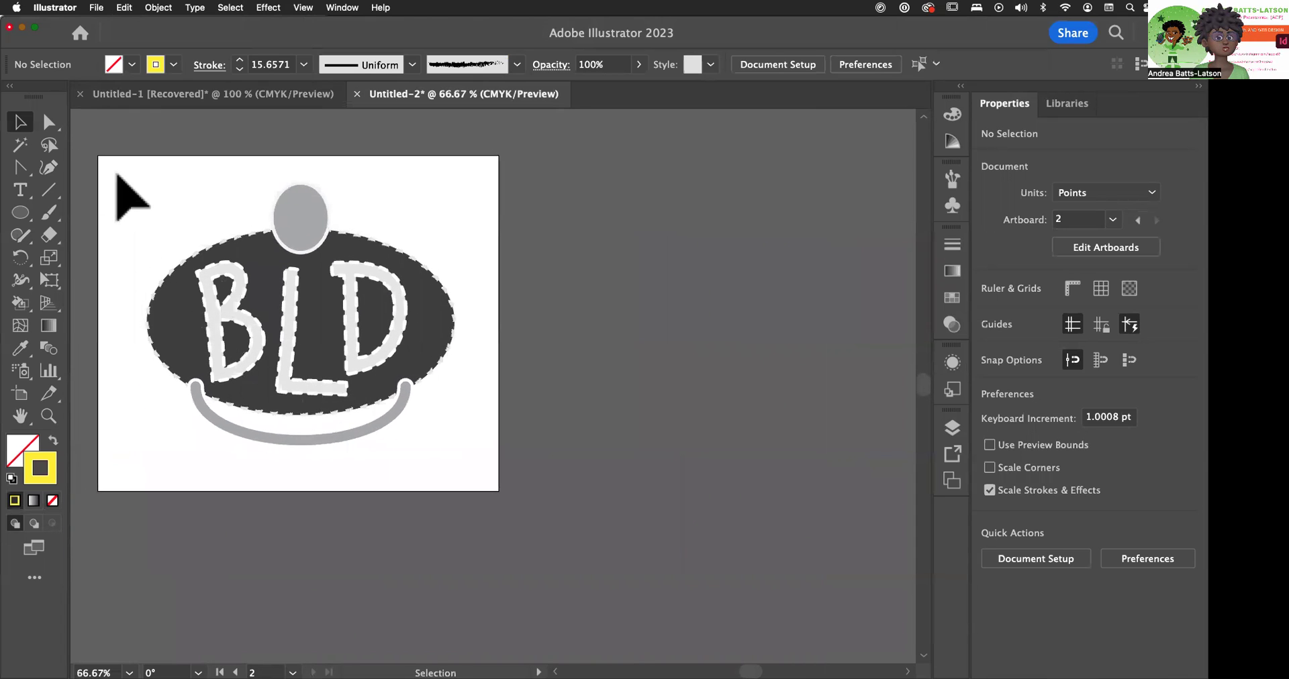
key(super+a)
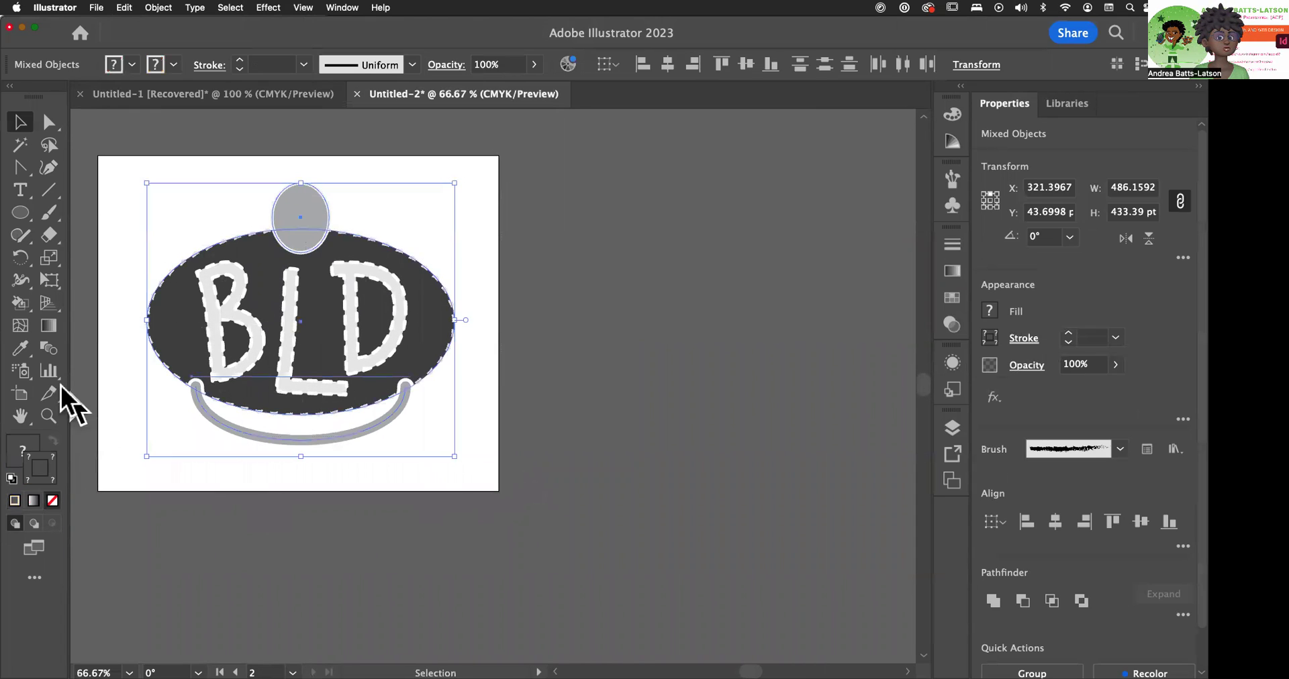
click(312, 473)
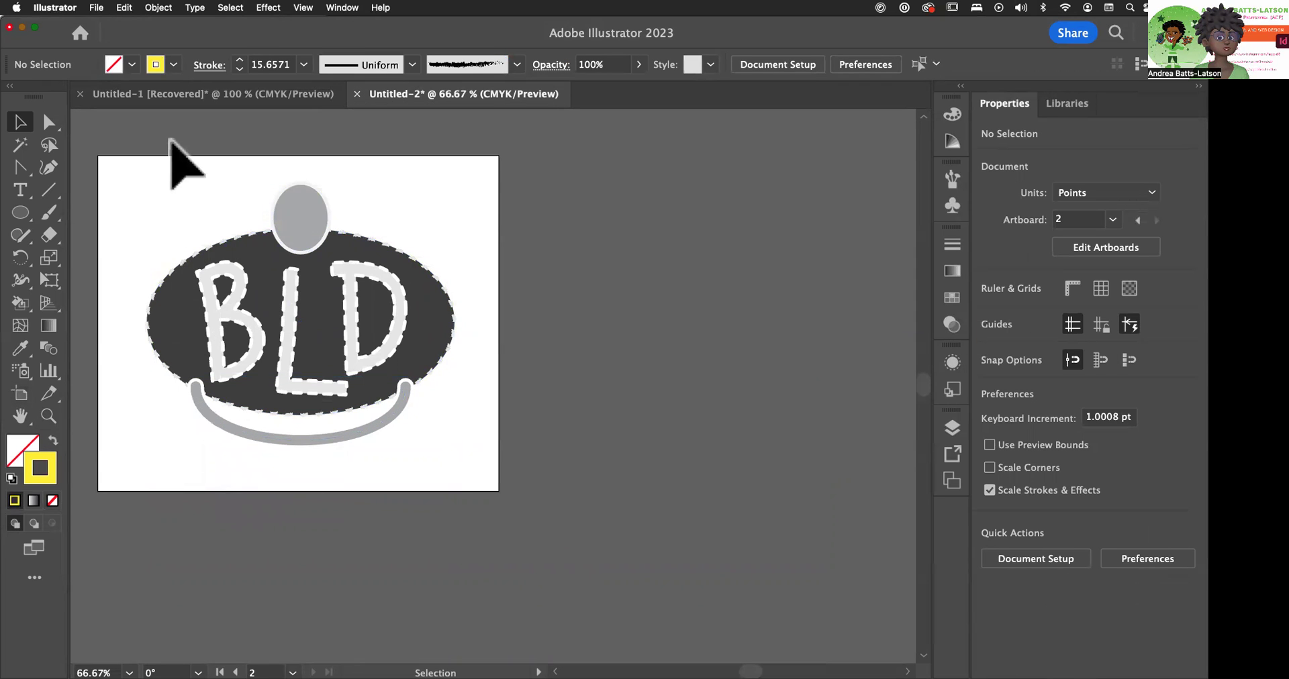
drag(136, 178, 469, 474)
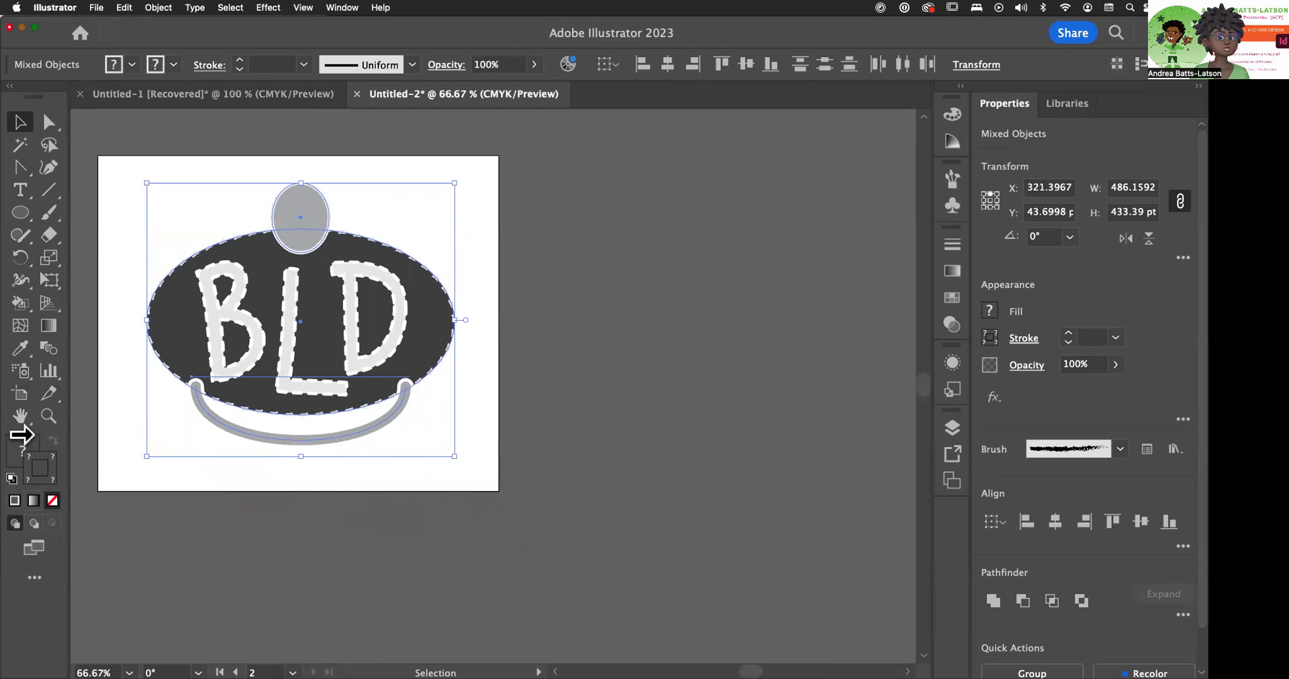
click(23, 393)
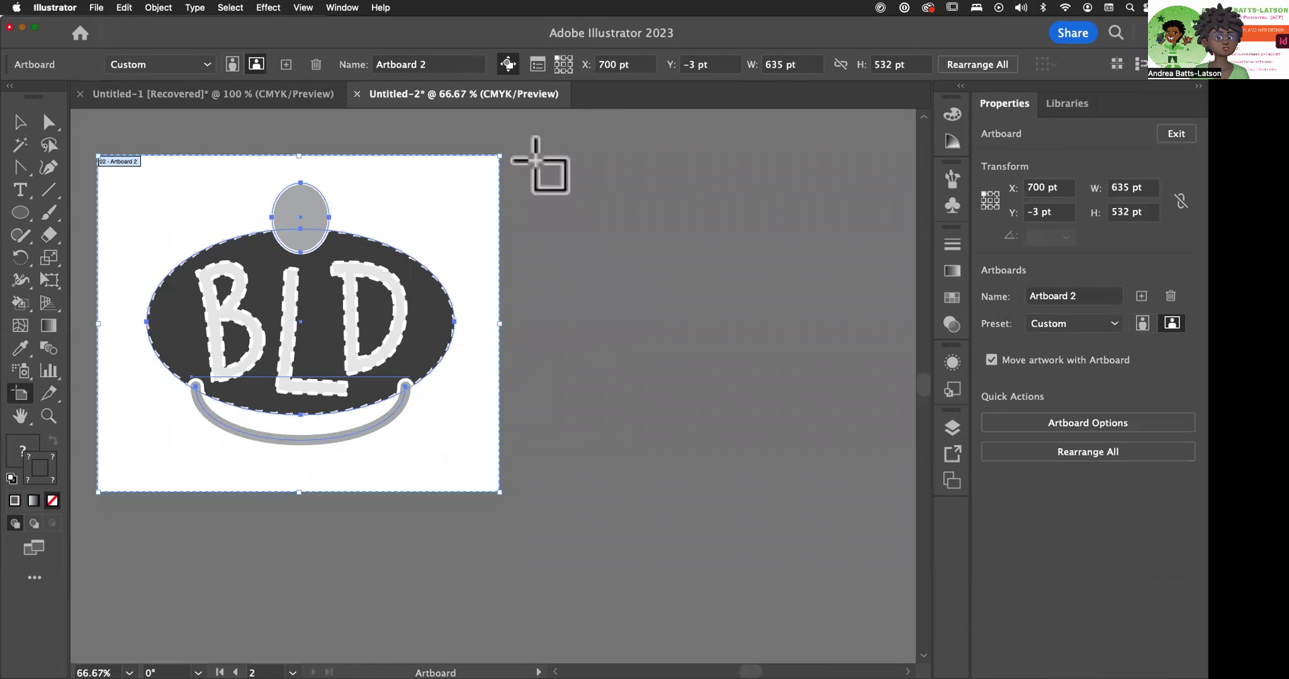
drag(537, 158, 900, 495)
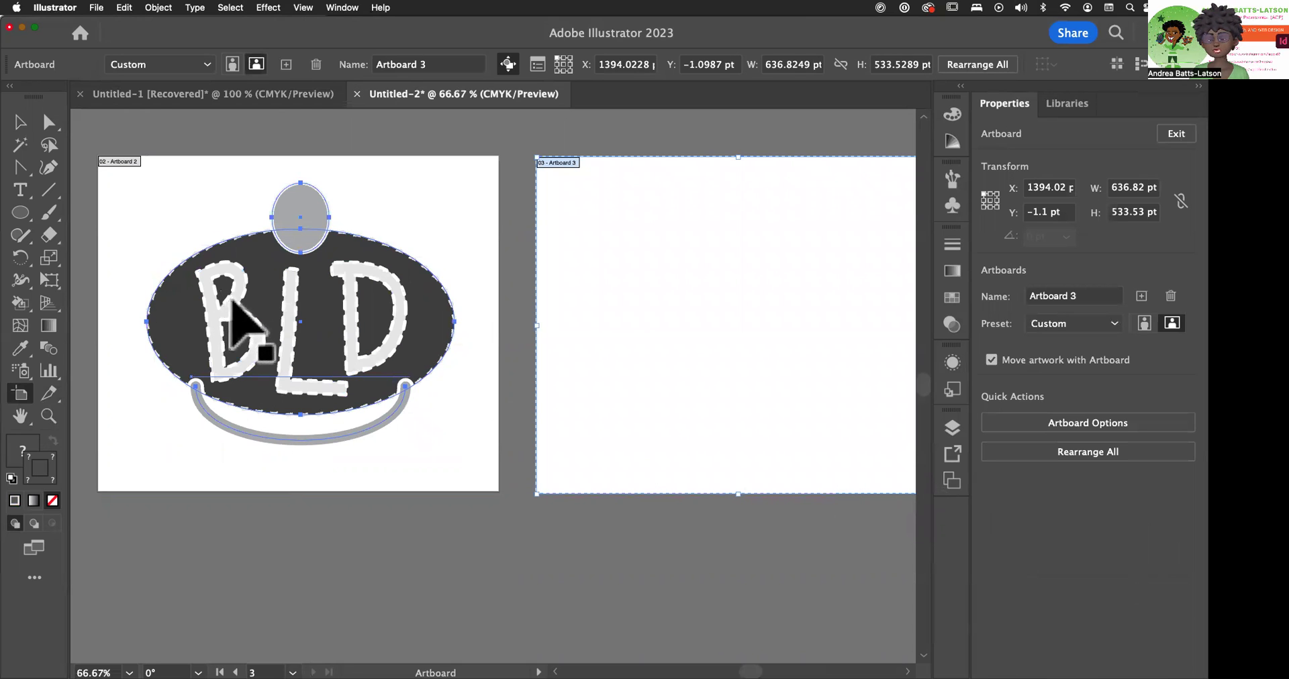
Duplicate the grayscale artboard together with its logo over the empty third artboard, and delete the empty one
click(170, 187)
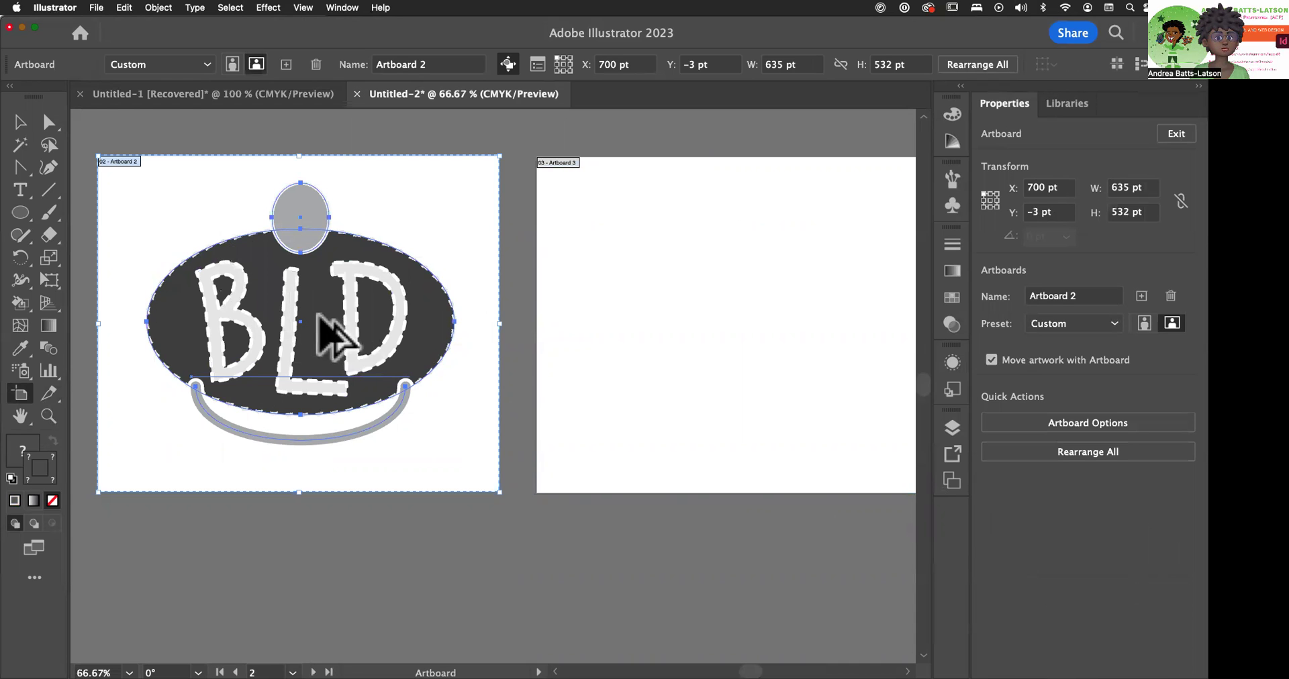
drag(319, 314, 790, 306)
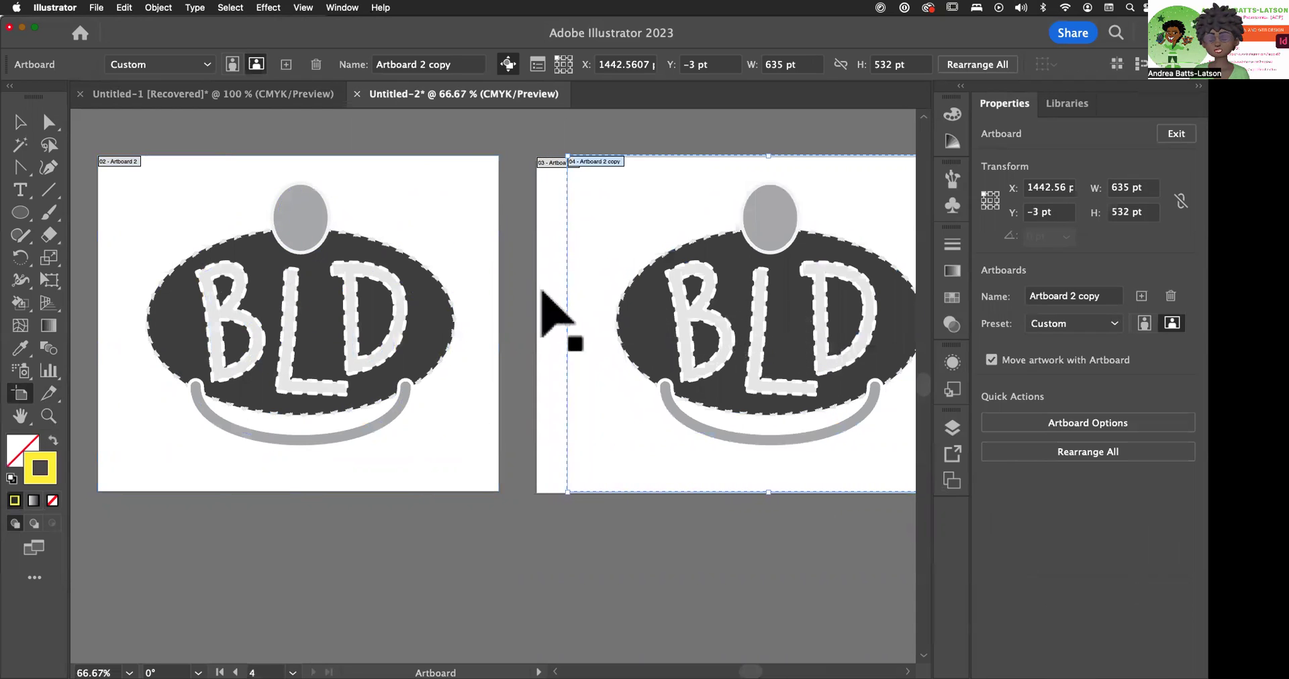
key(Delete)
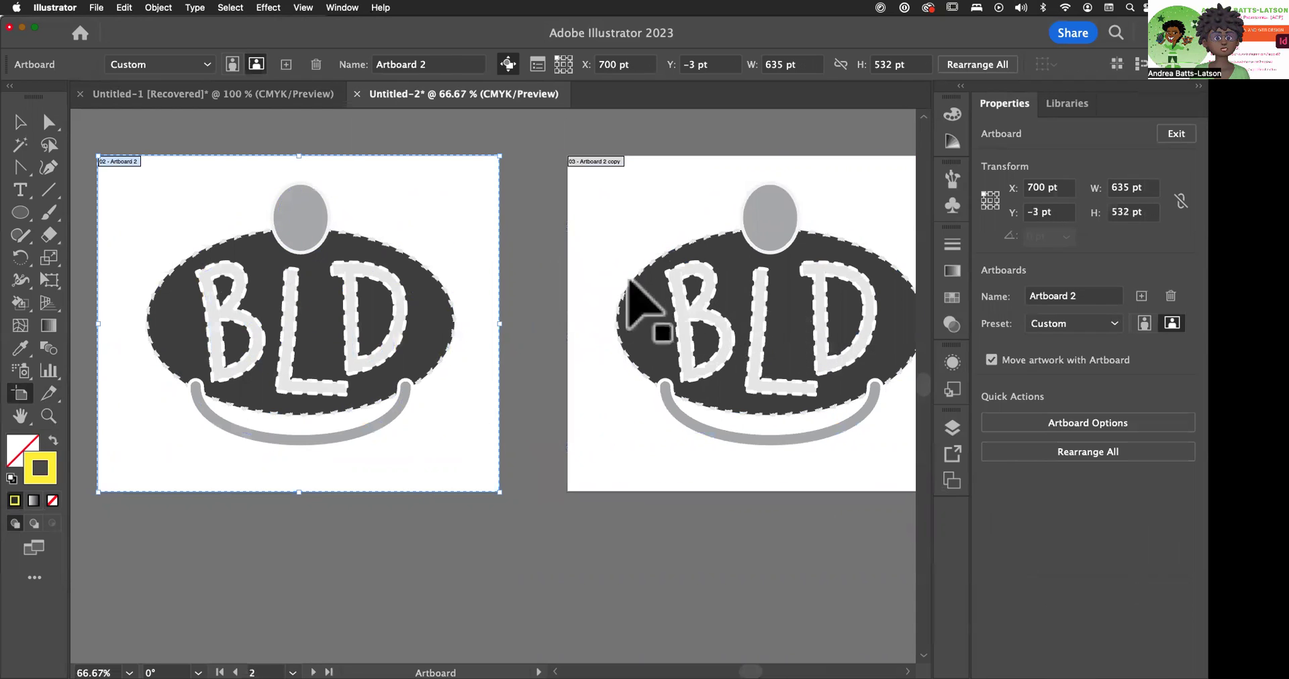
Draw a rectangle of about 634 × 532 pt covering the whole duplicated grayscale artboard
drag(647, 368, 351, 392)
click(734, 225)
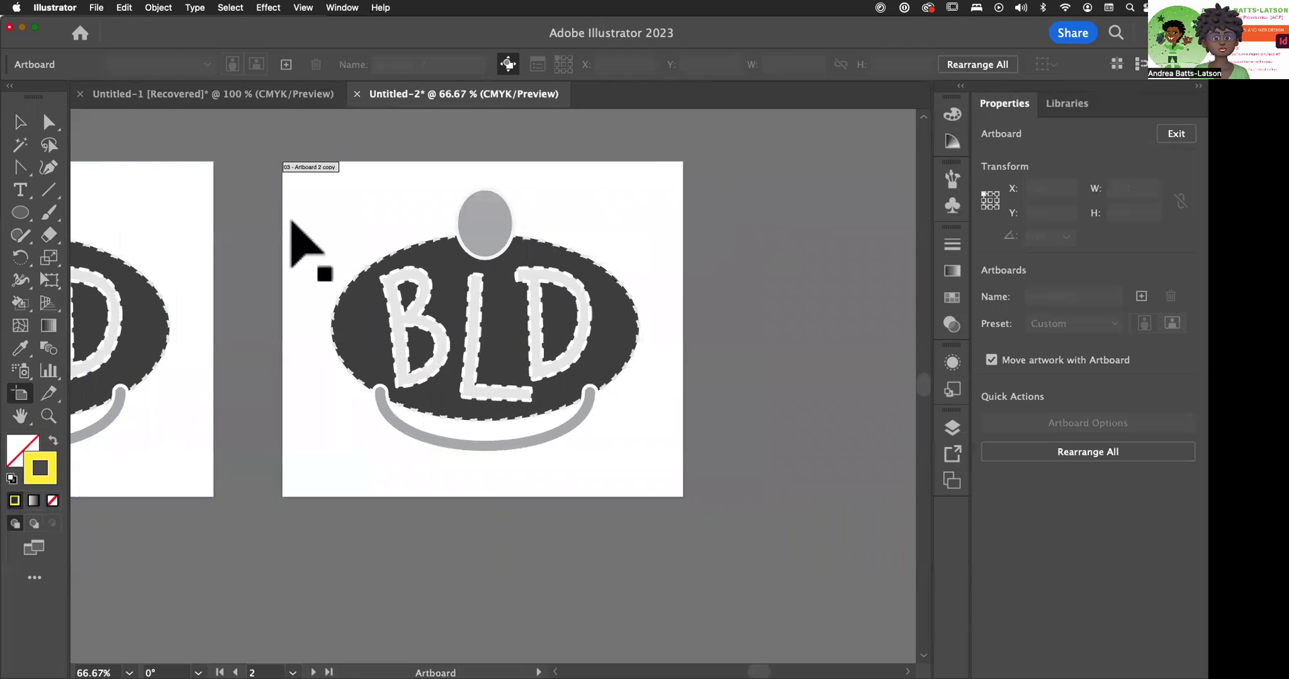
click(15, 122)
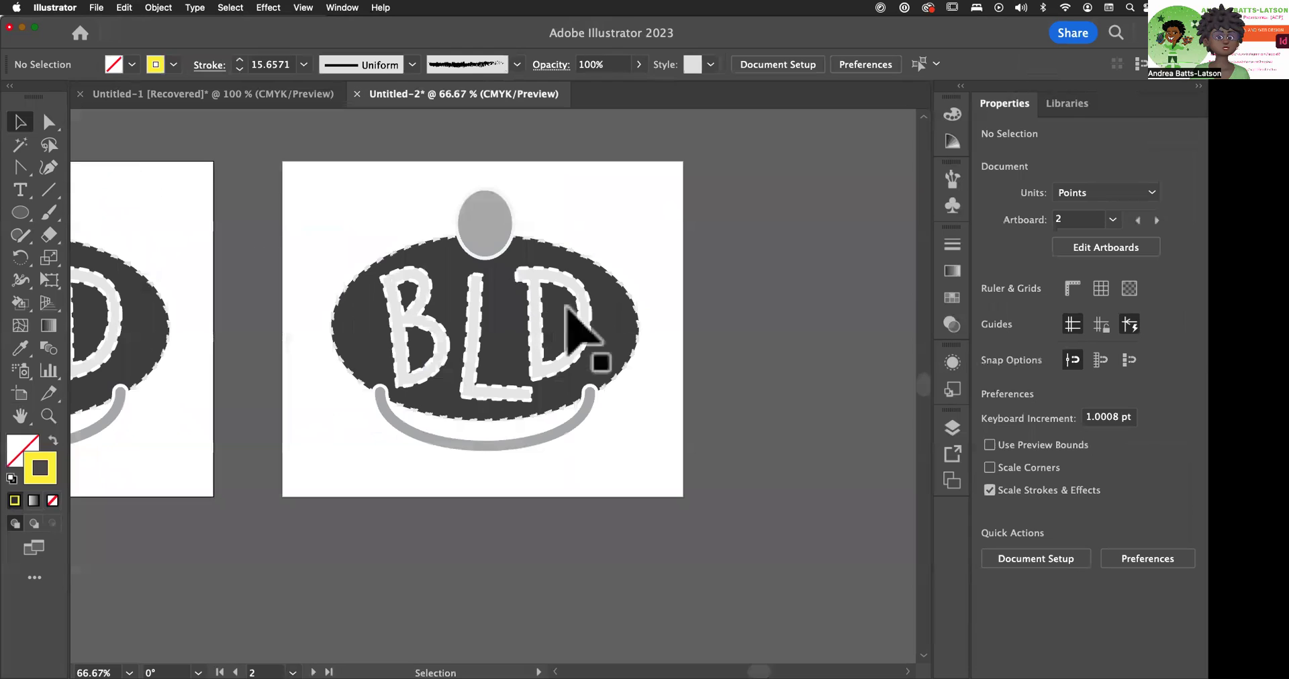
click(466, 224)
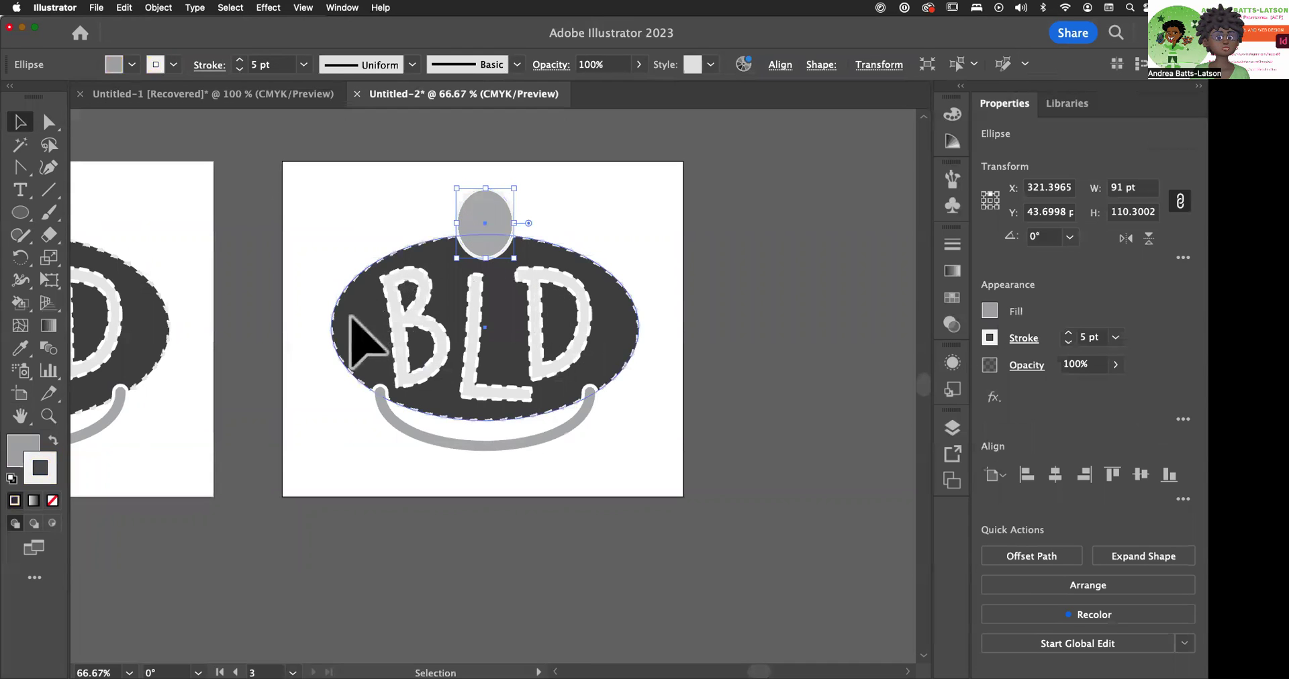
click(301, 216)
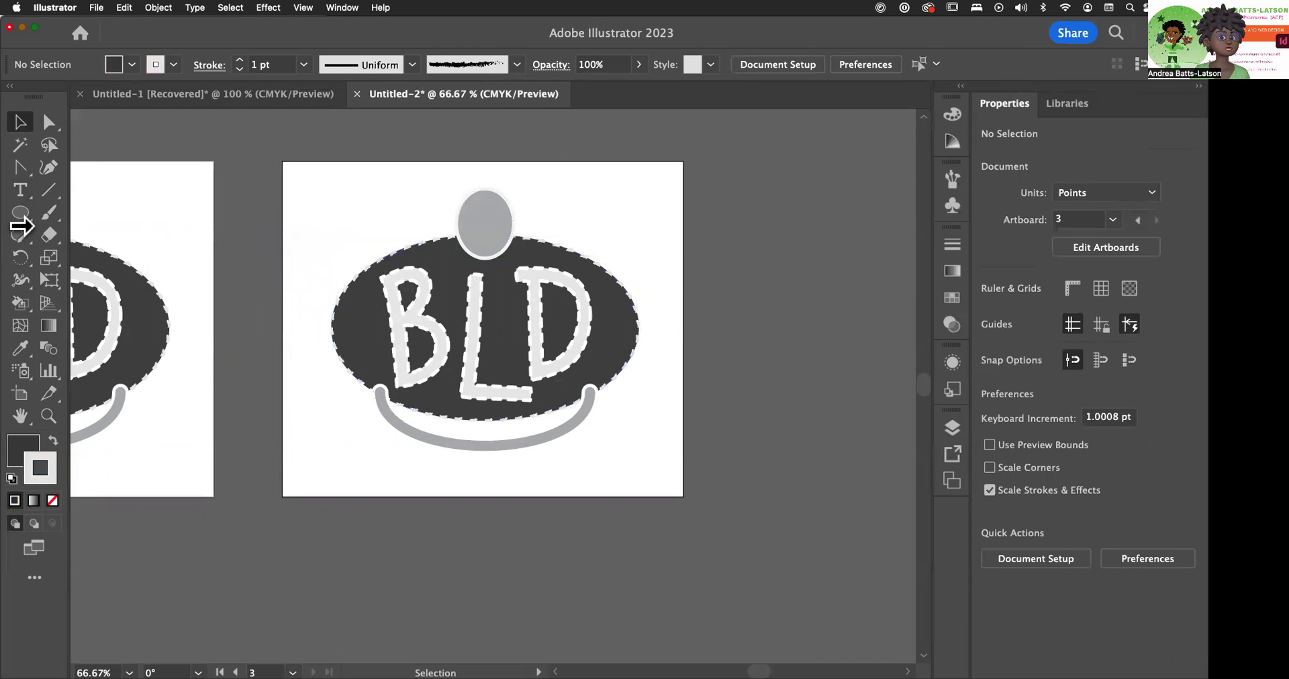
drag(15, 216, 86, 212)
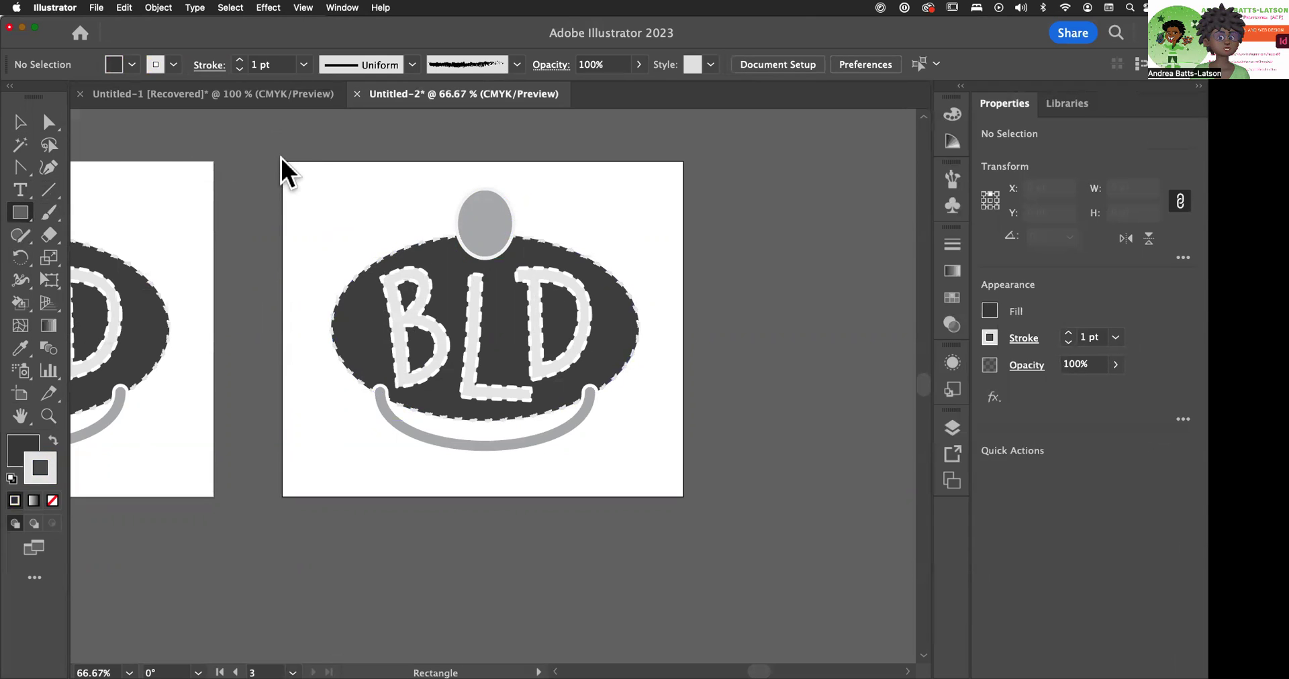
drag(284, 163, 685, 498)
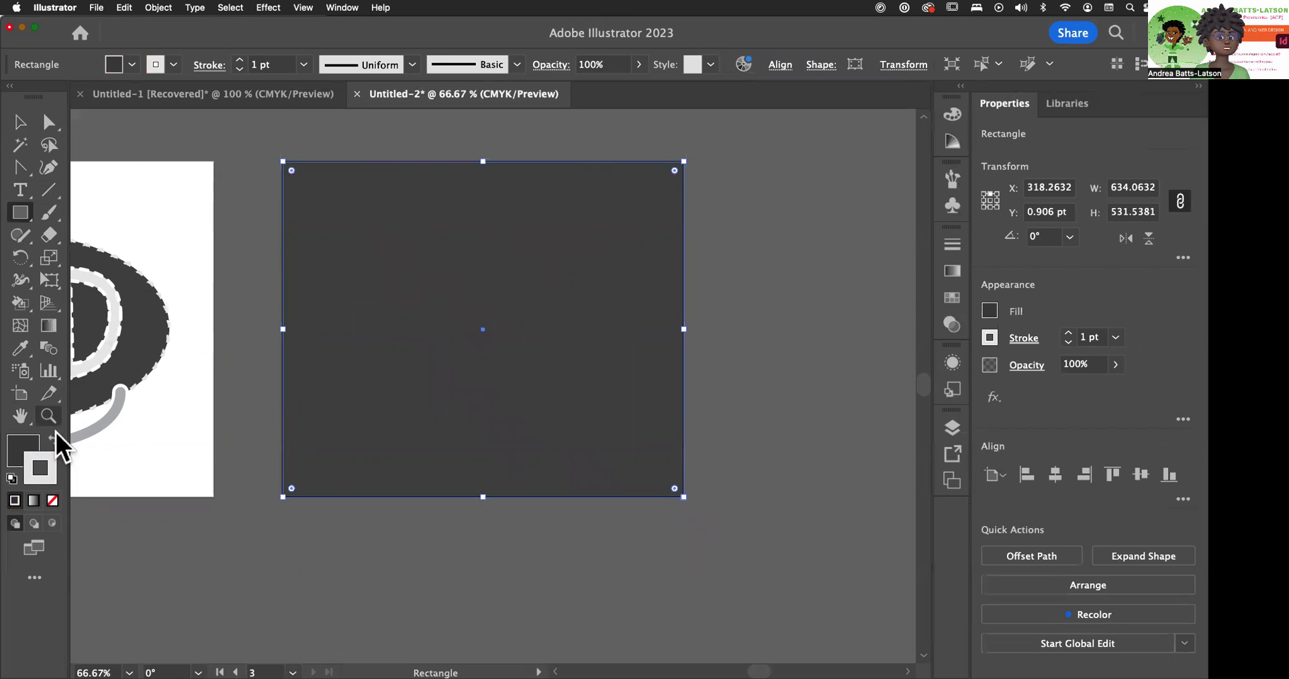
Fill the rectangle with black and move it beneath all other objects in Layer 1
click(18, 441)
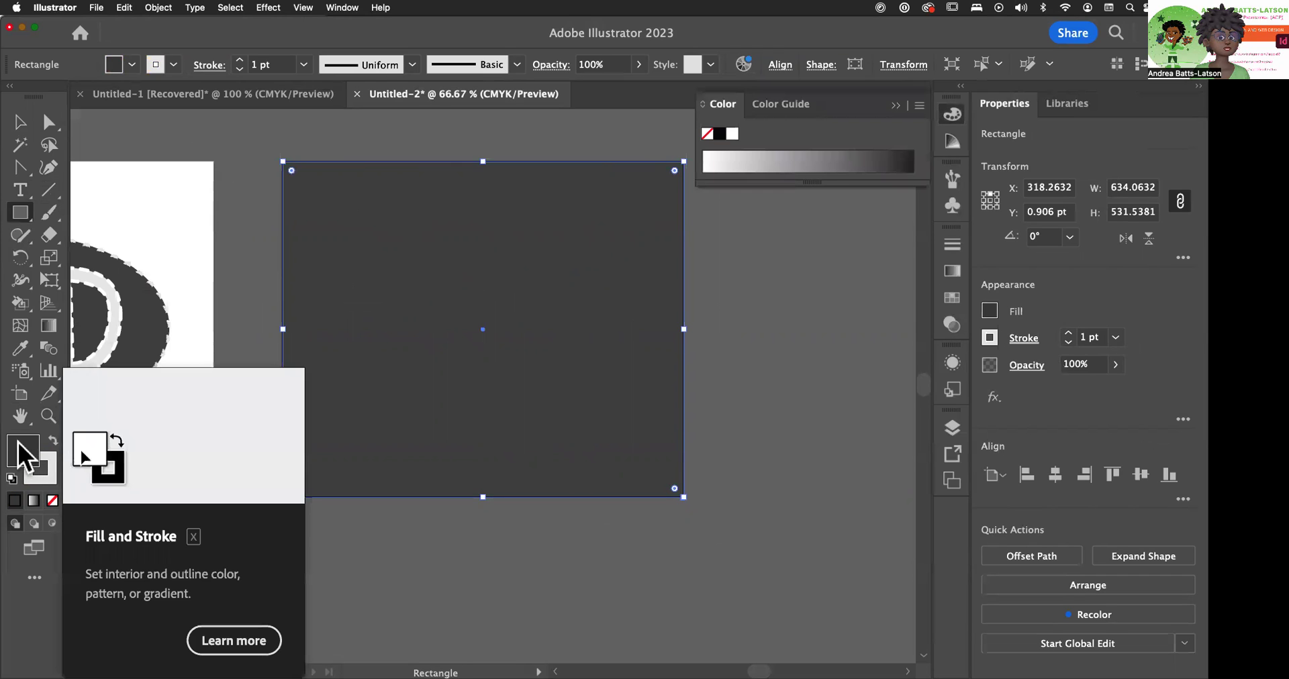
click(719, 134)
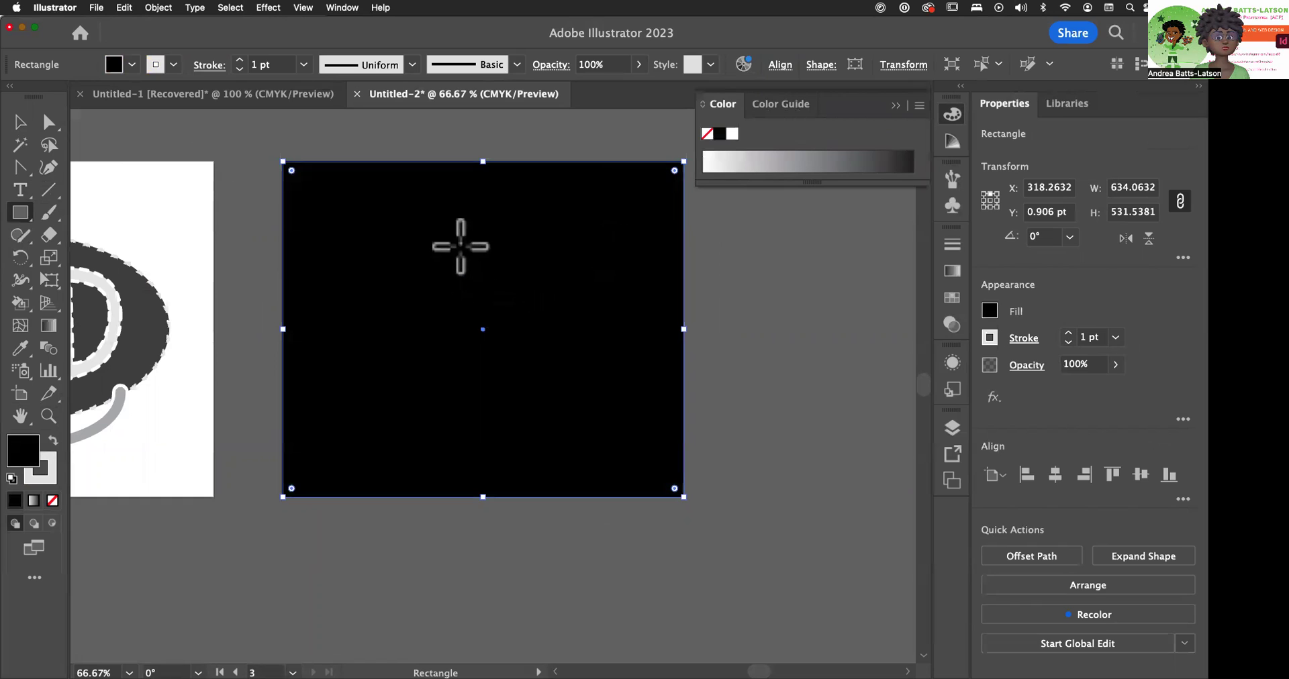
click(952, 428)
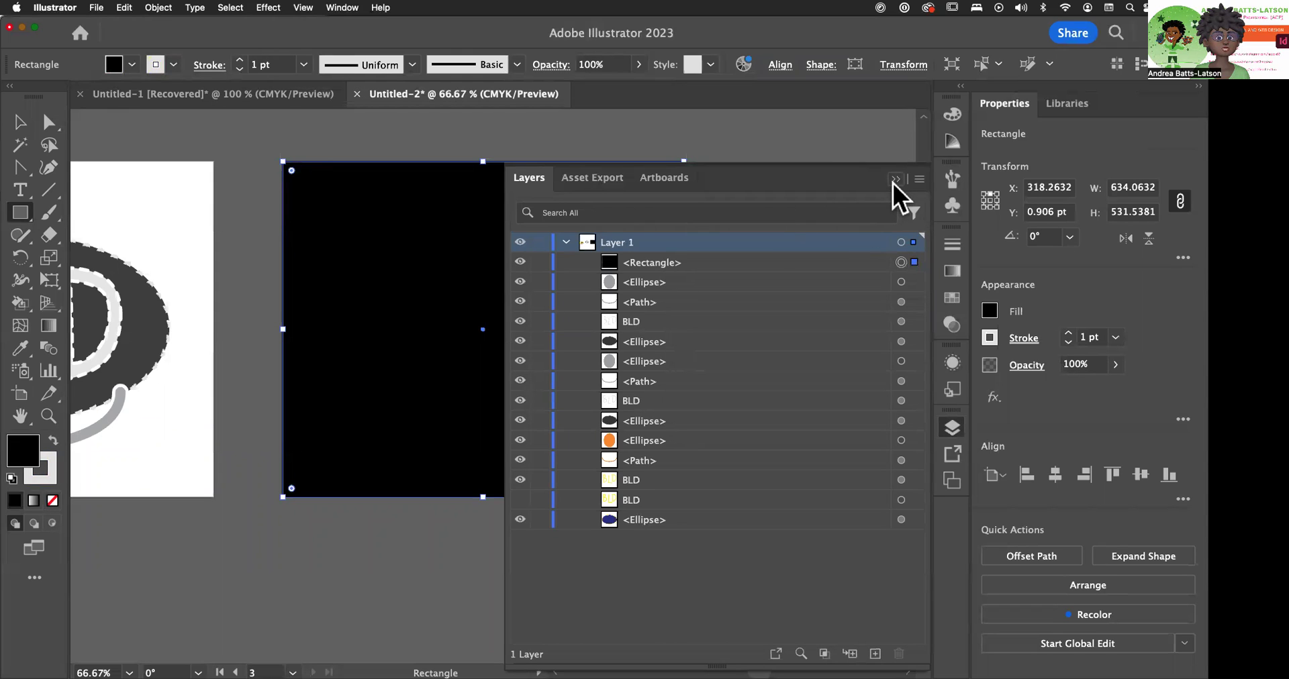
drag(698, 264, 695, 521)
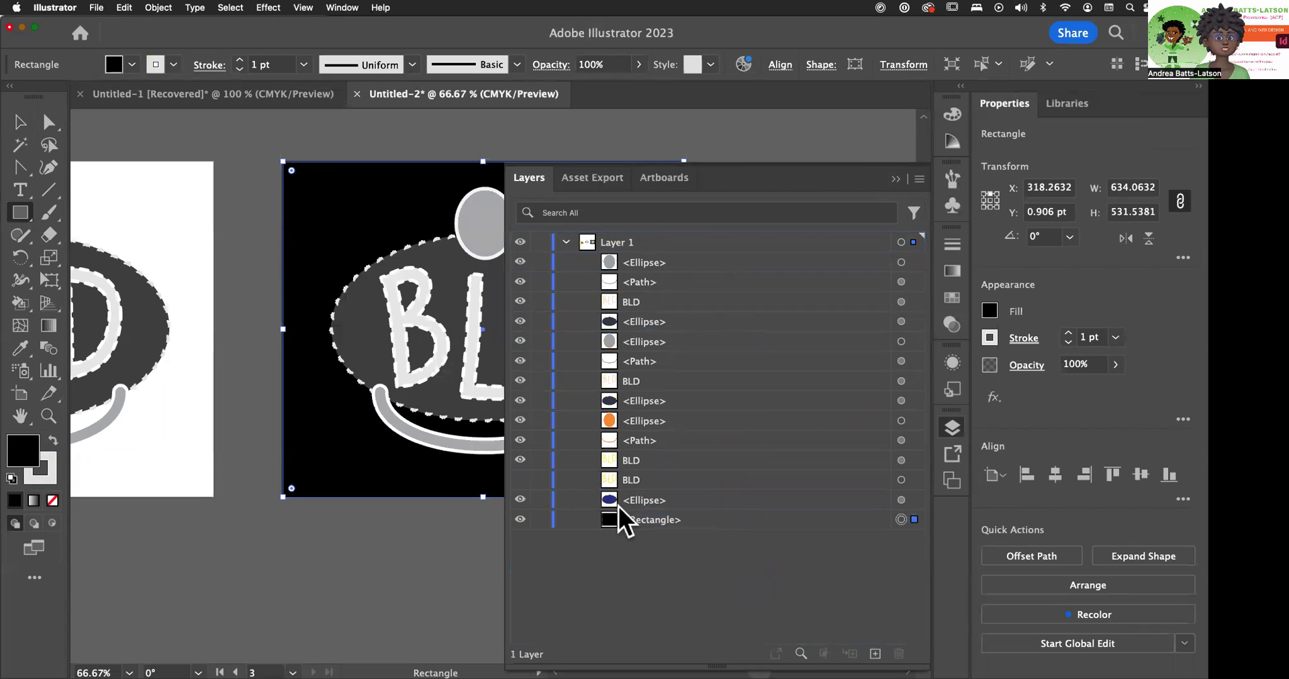
Collapse the Layers panel, switch to the Selection tool and deselect the black background rectangle
click(896, 179)
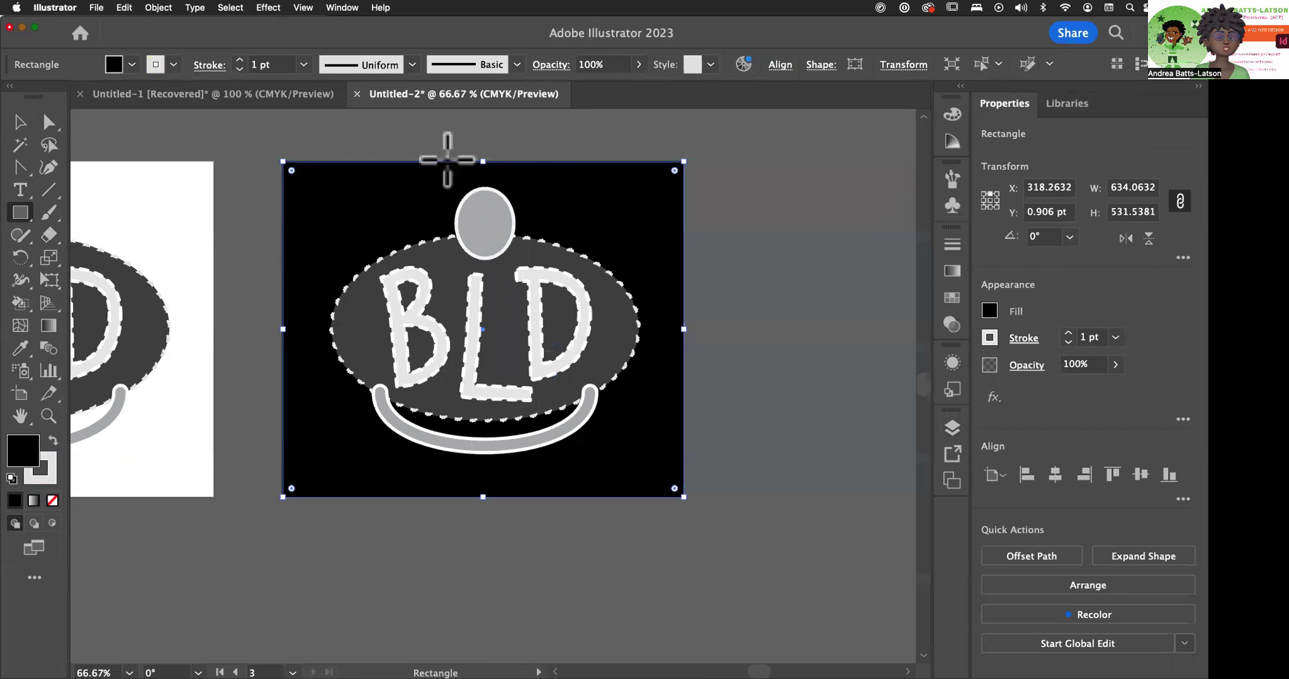
click(21, 124)
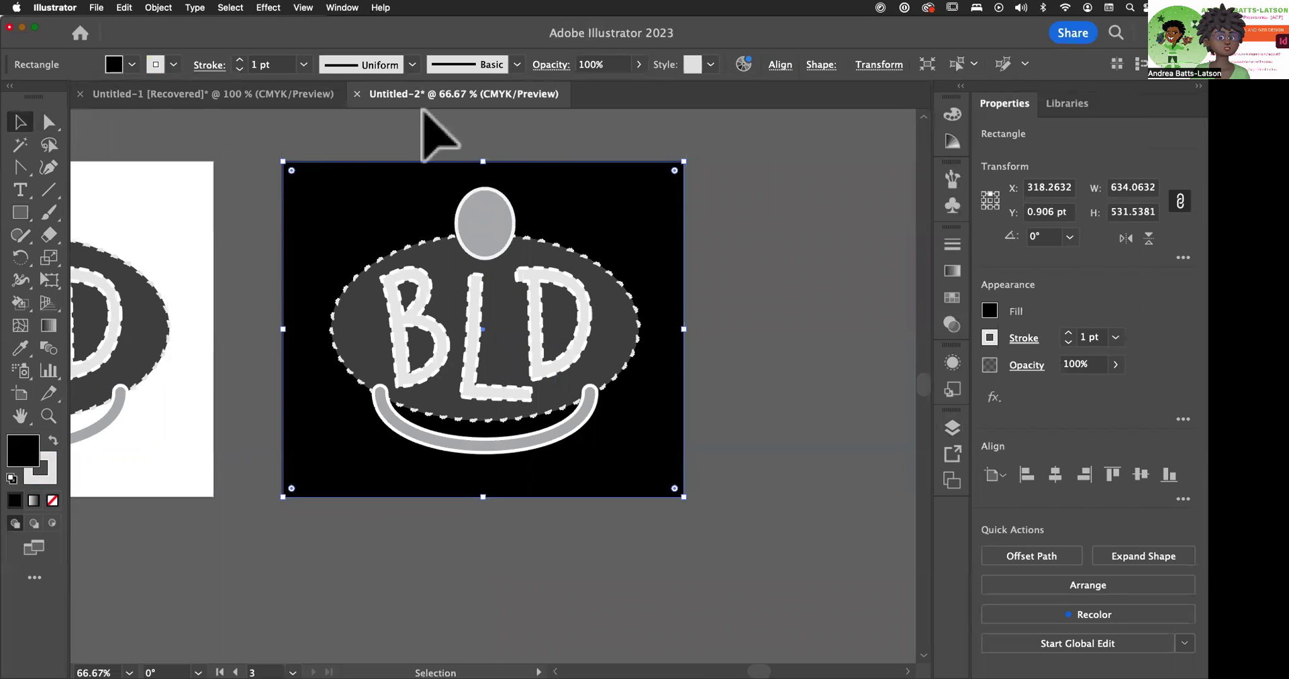
click(432, 134)
Fill the small ellipse above the BLD lettering on the black artboard with white
click(495, 229)
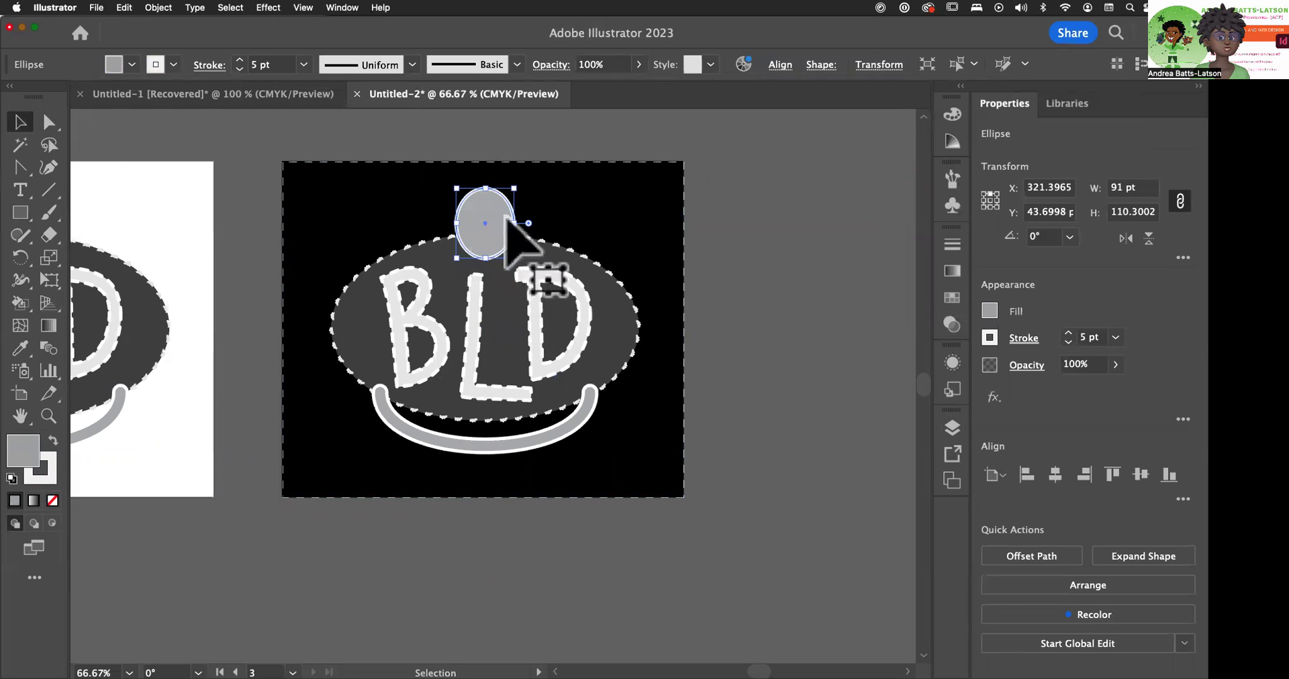
click(131, 64)
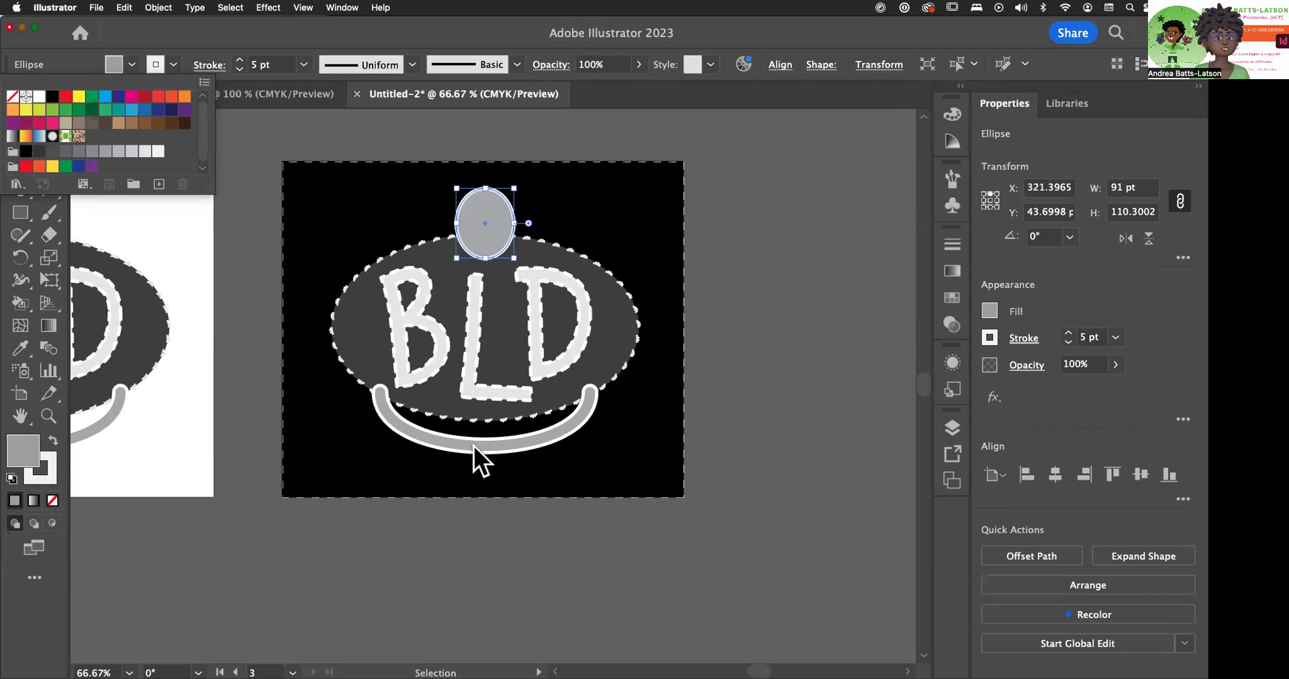
click(388, 130)
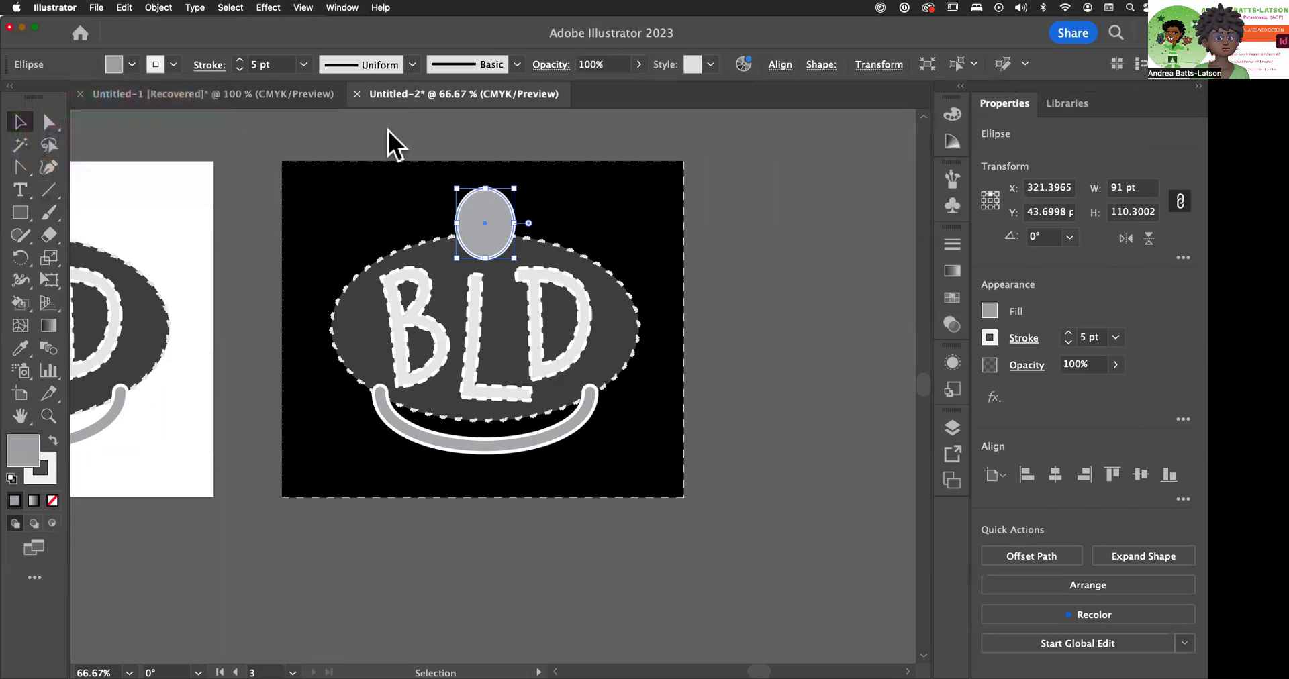
click(429, 248)
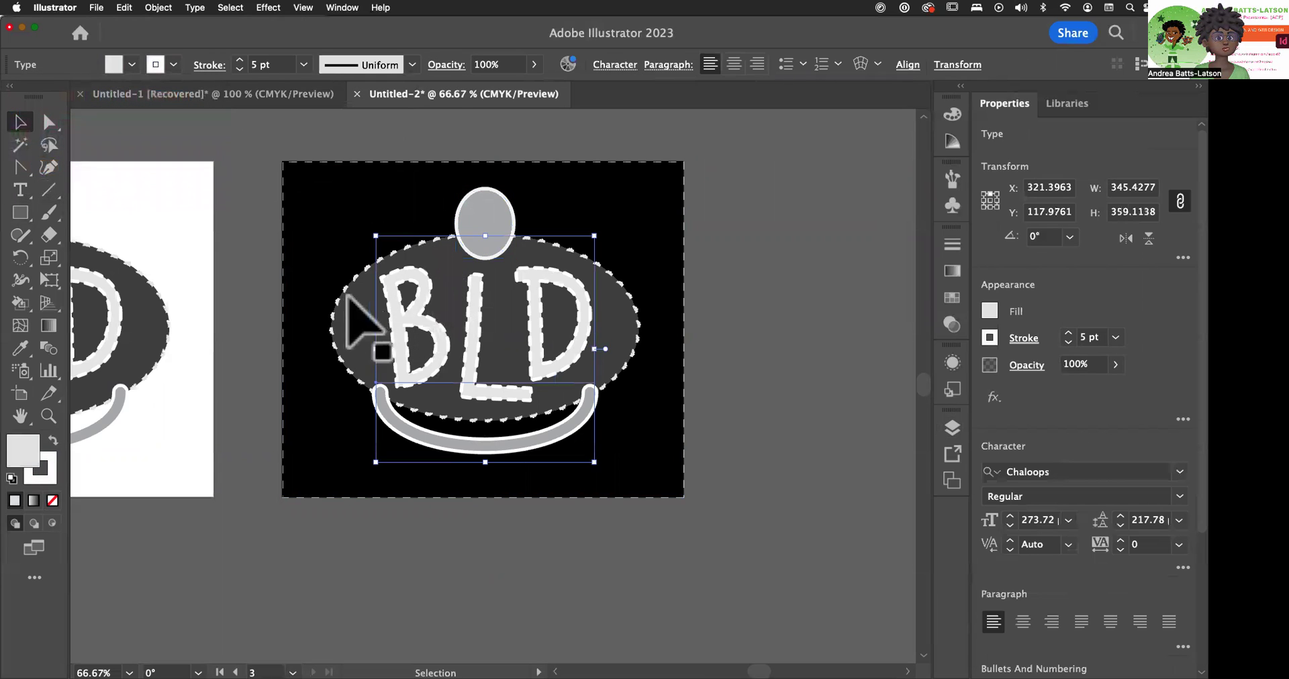
click(478, 222)
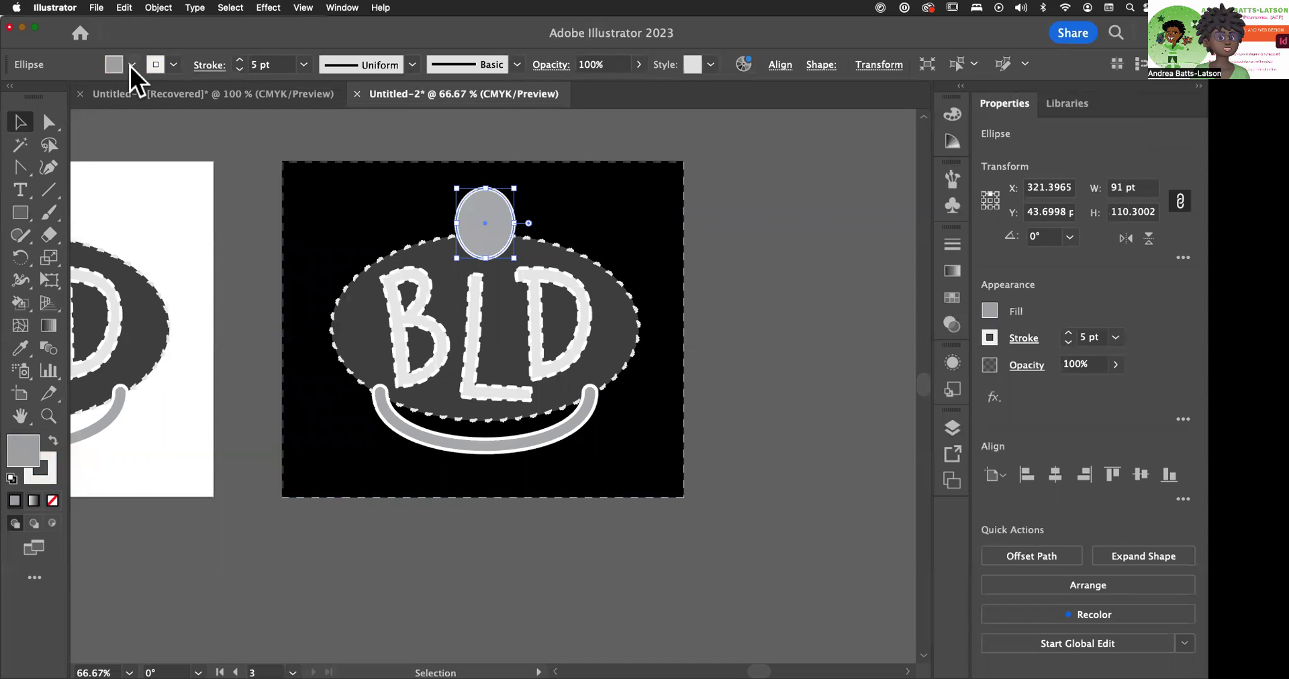
click(133, 64)
click(39, 97)
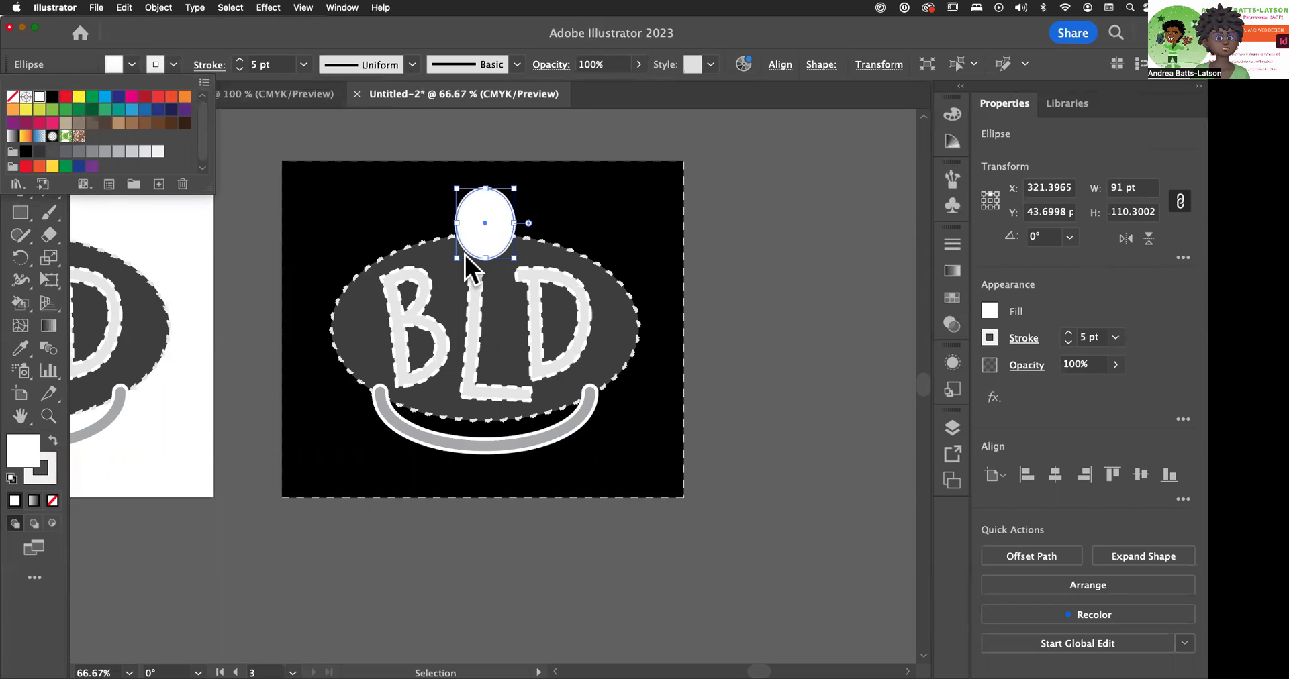
Try to turn the curved path beneath the BLD lettering white by giving it a white fill
click(474, 446)
click(475, 447)
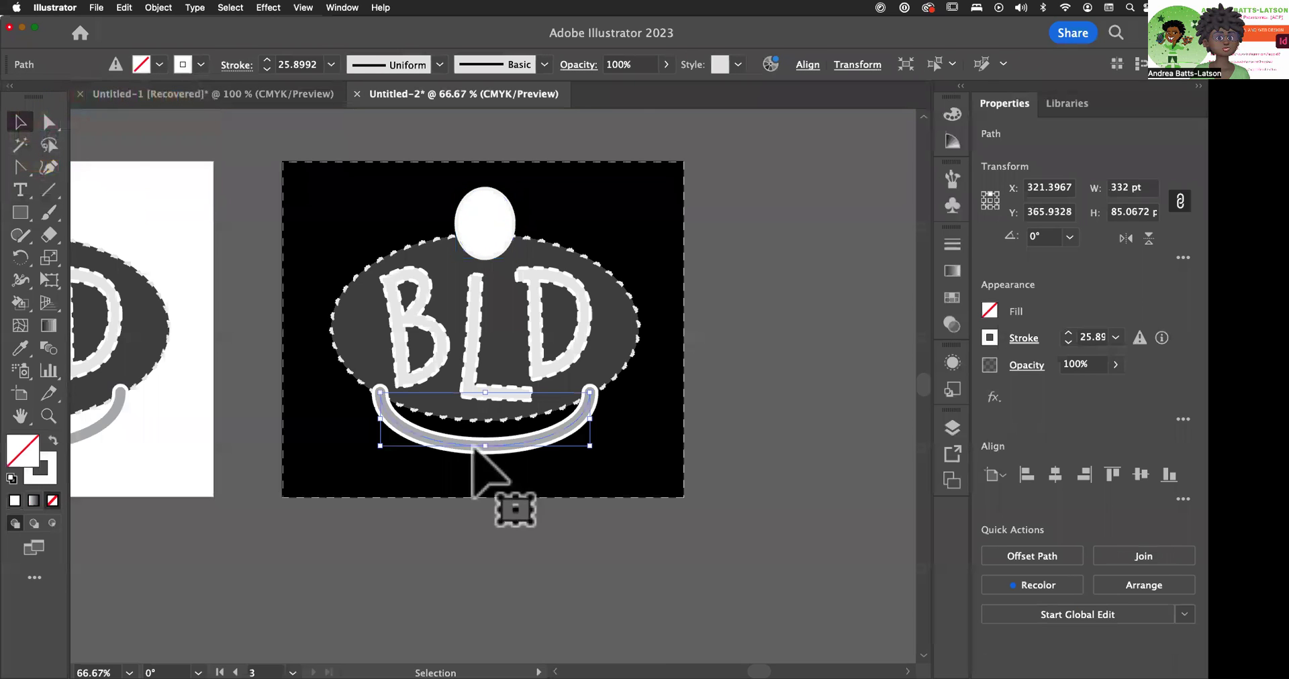
click(199, 62)
click(161, 62)
click(159, 60)
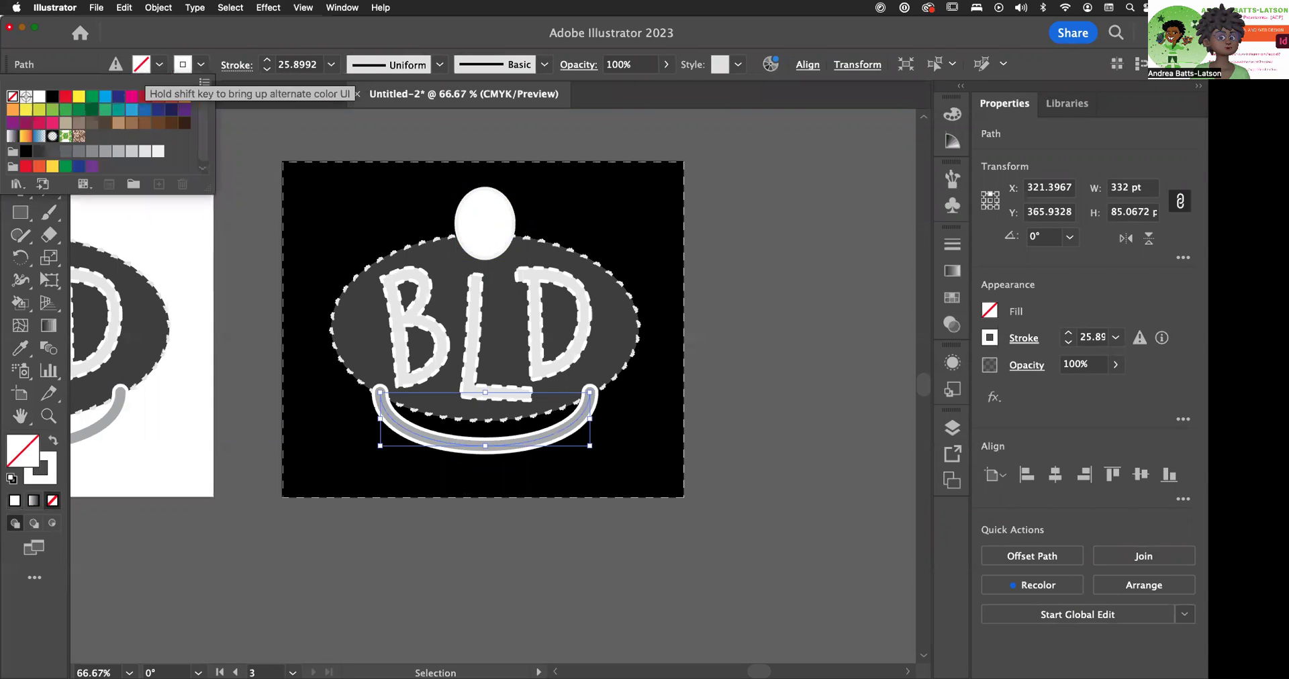
click(34, 96)
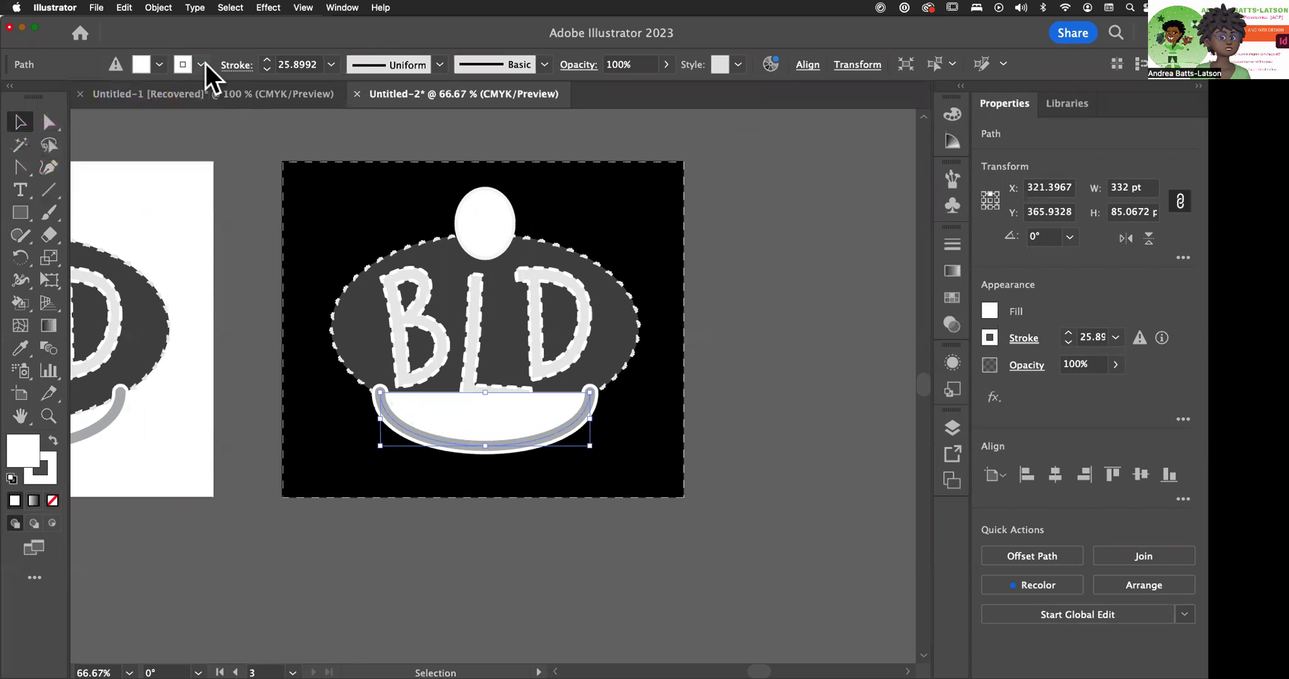
Set the fill of the curved path beneath the lettering back to none
click(255, 300)
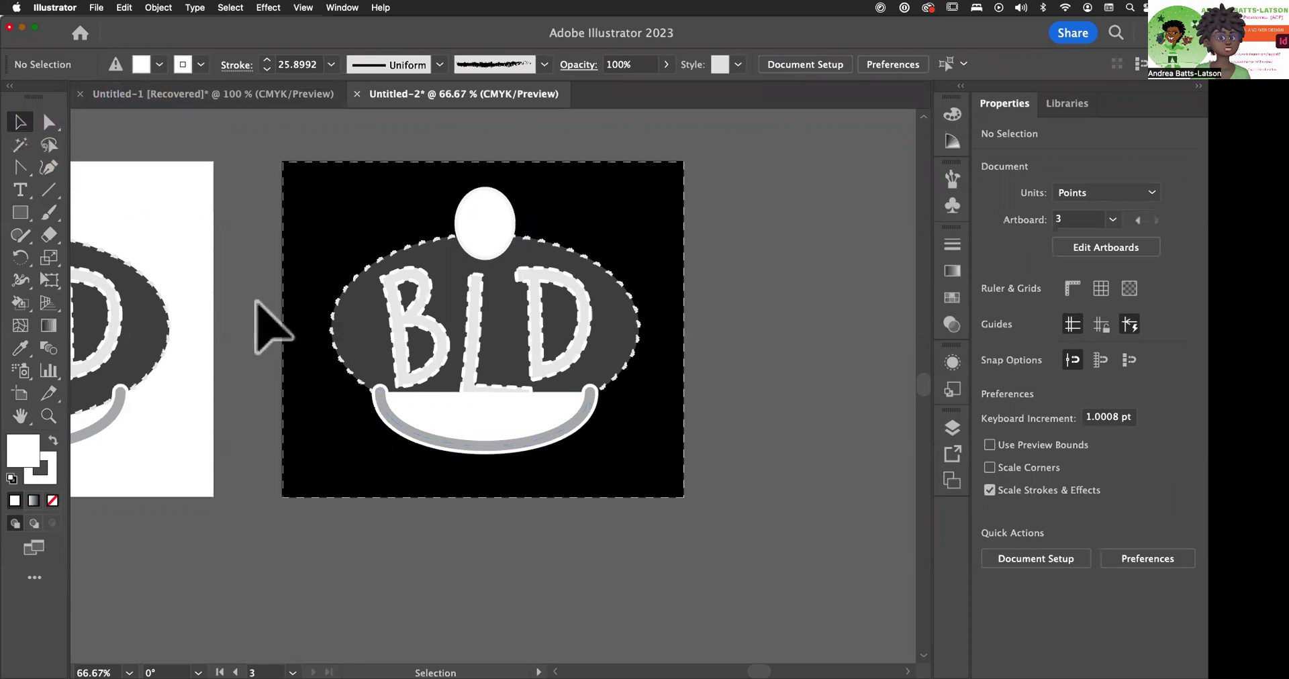
click(494, 443)
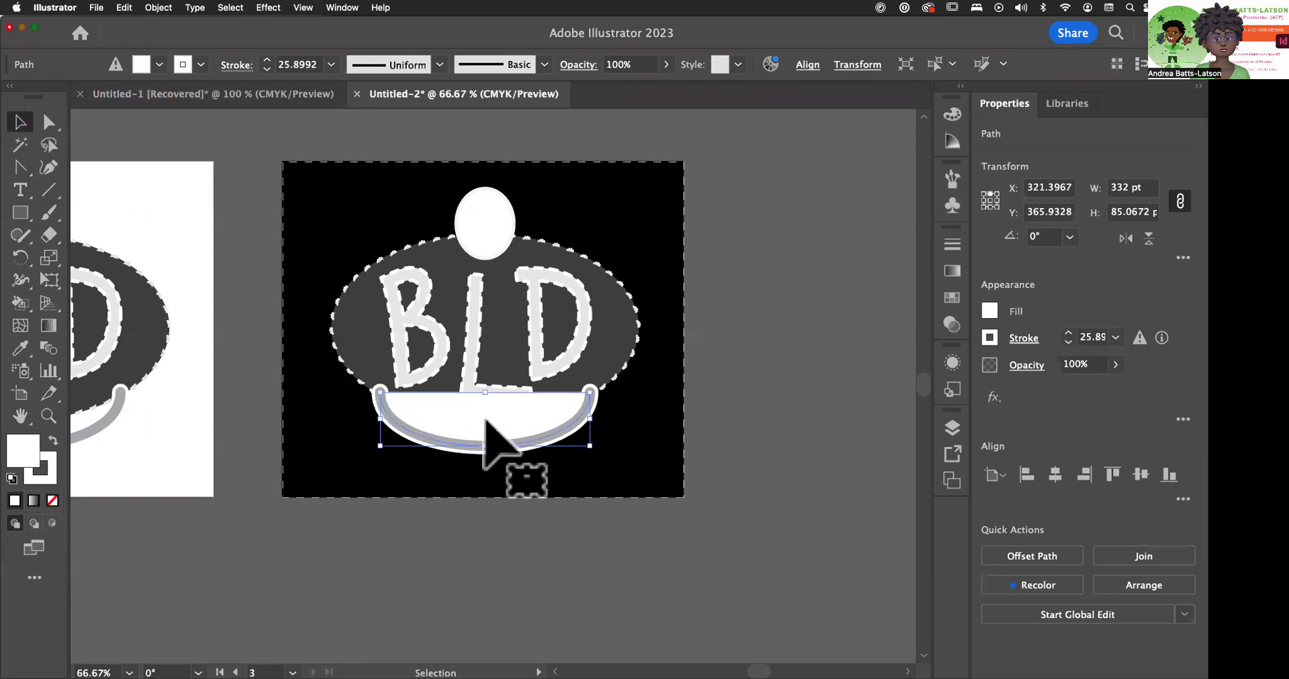
click(159, 65)
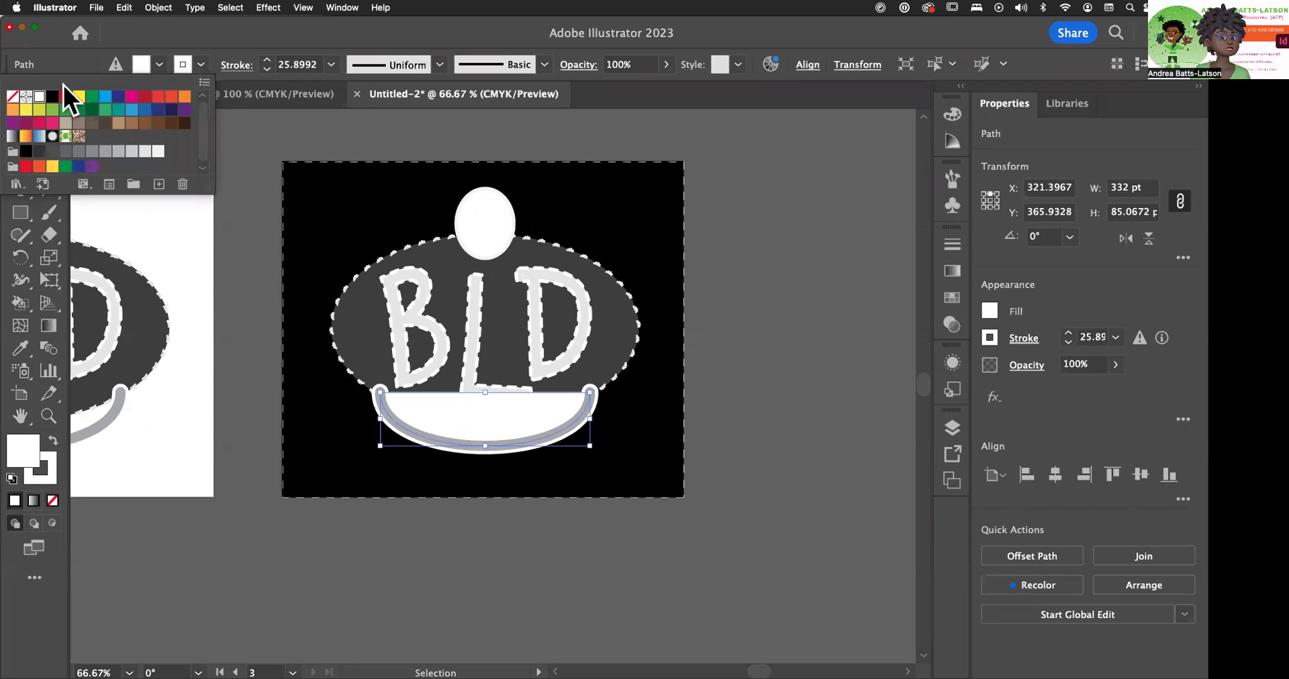
click(12, 96)
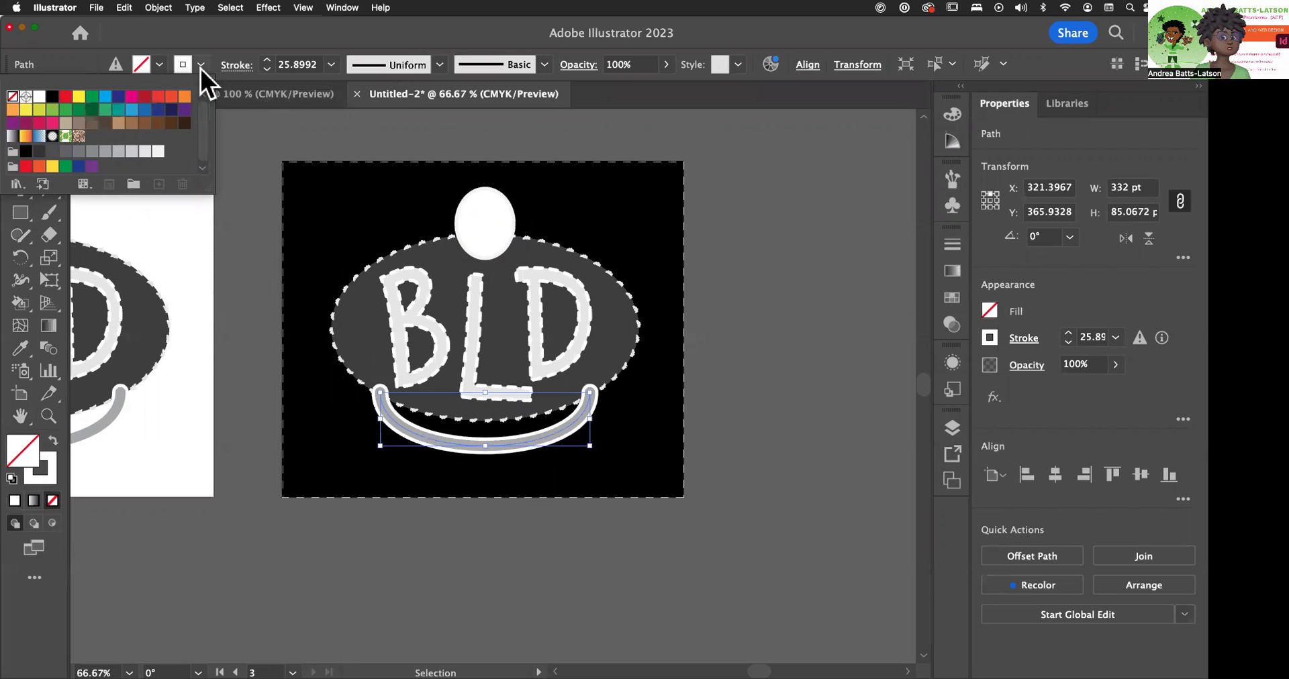
click(200, 68)
click(200, 65)
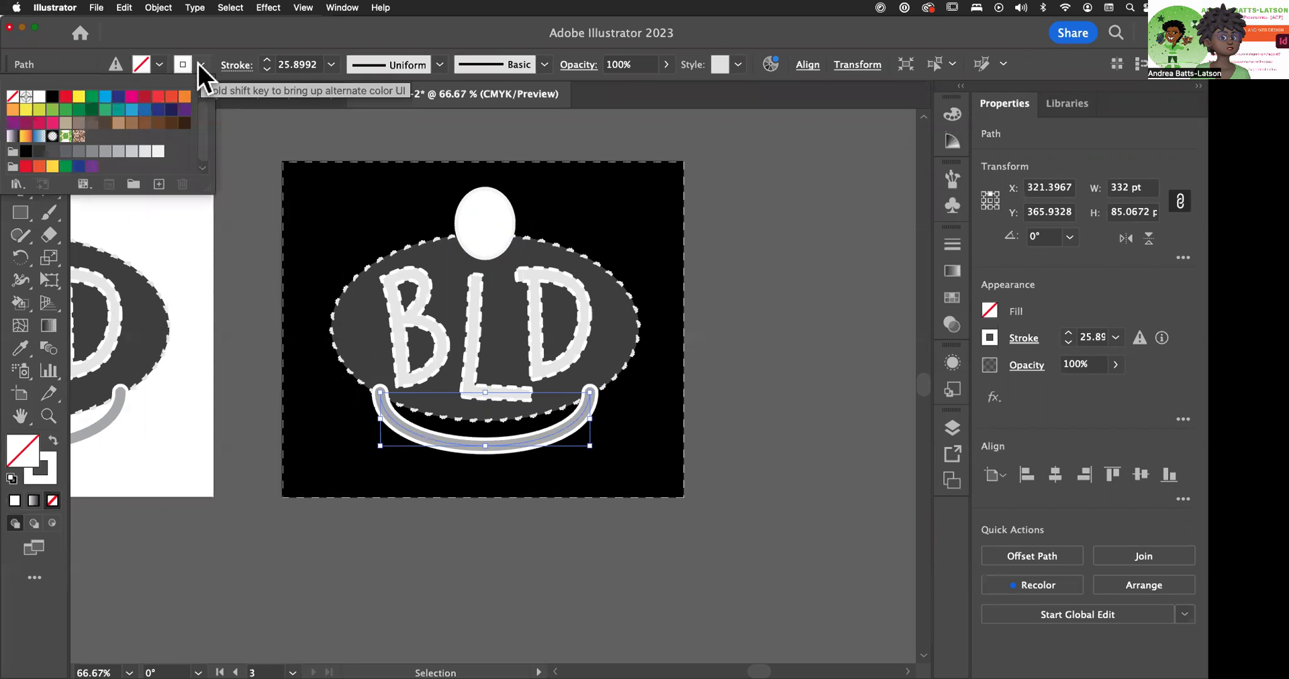
click(846, 281)
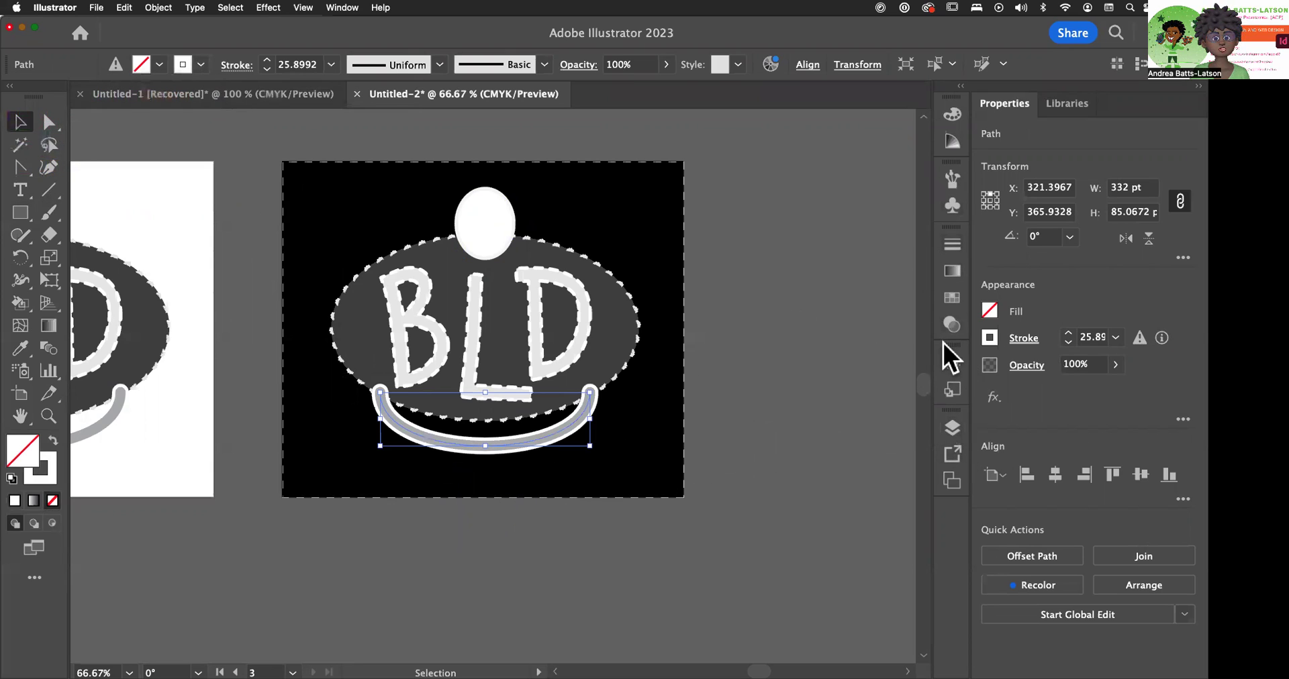
Change the curved path's gray 15.657 pt inner stroke to white through its Appearance attributes
click(950, 364)
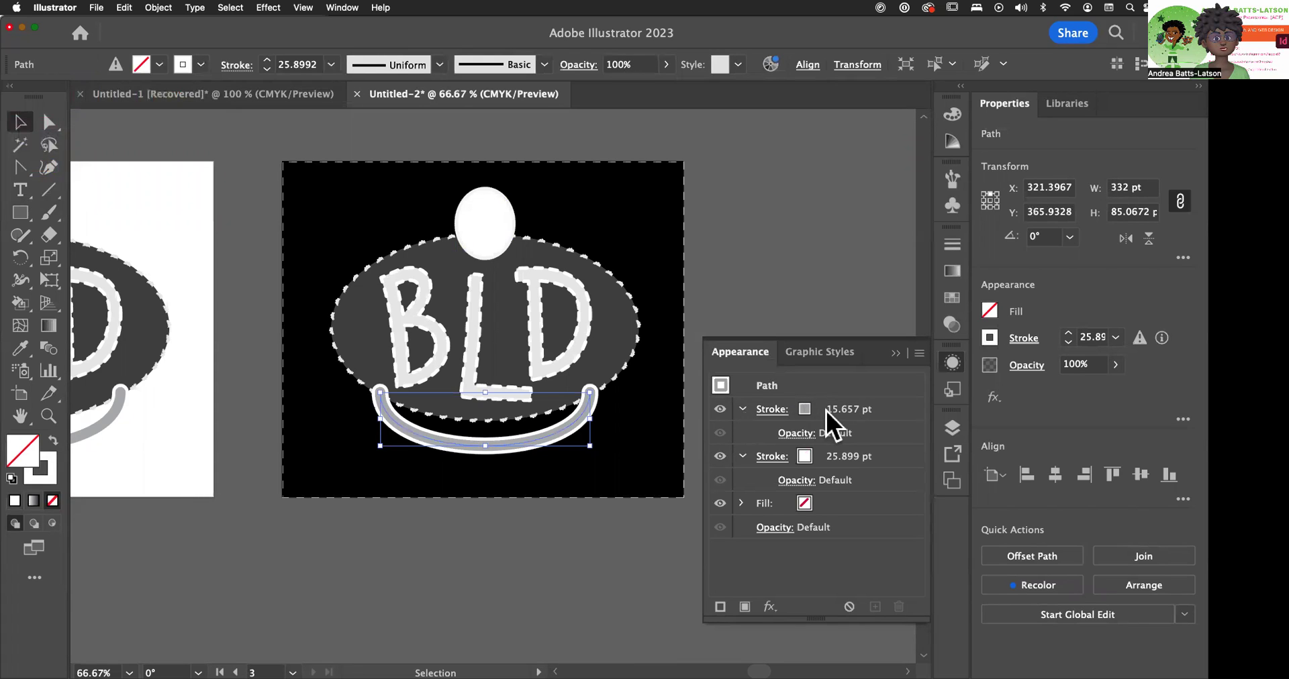
click(802, 408)
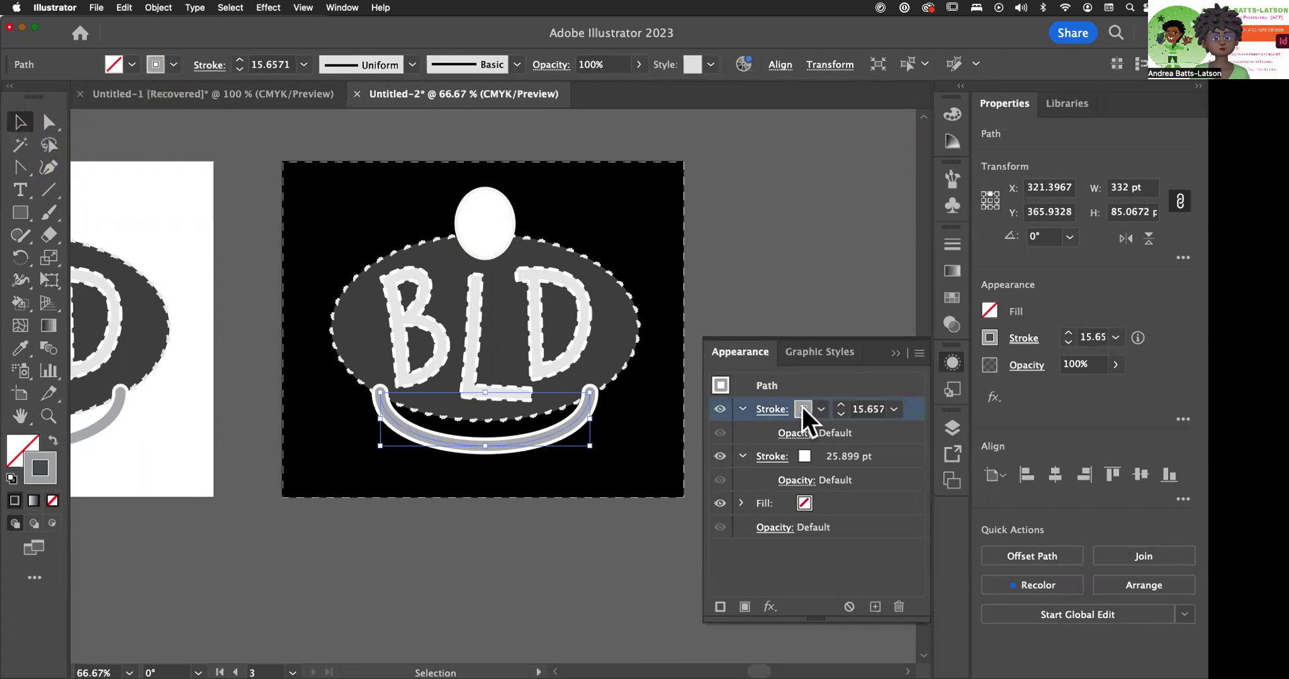
click(818, 409)
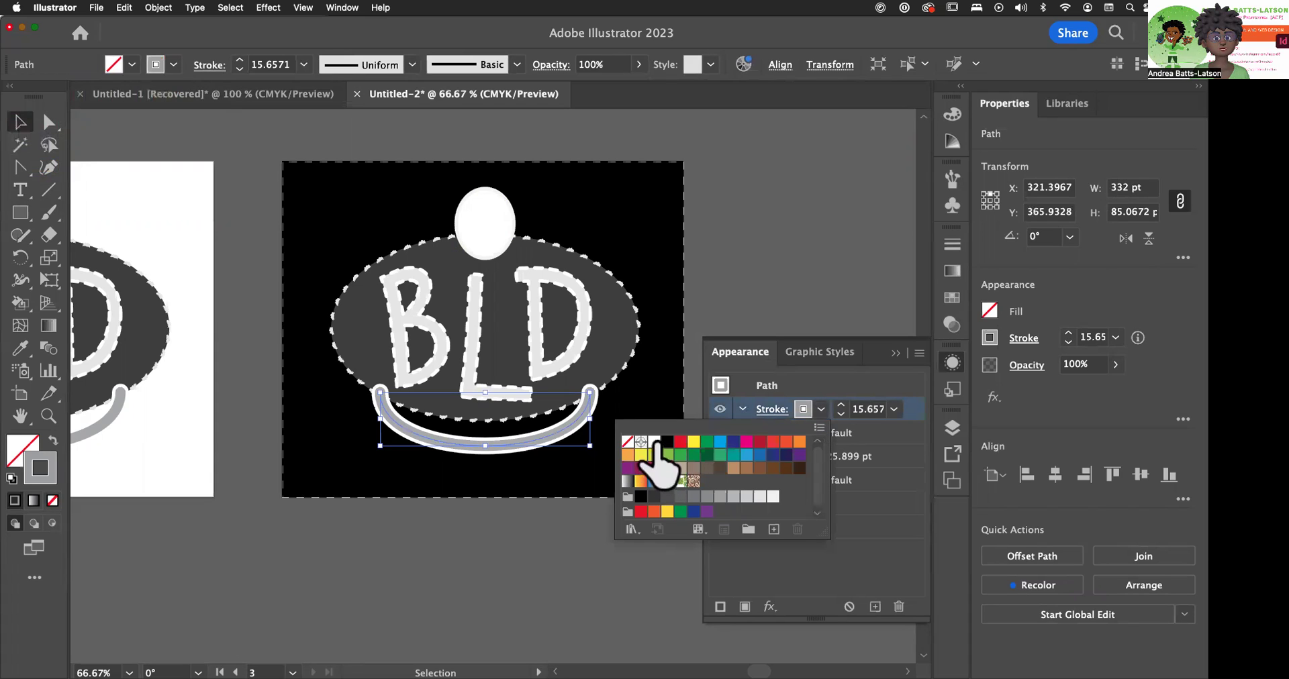
click(654, 442)
click(748, 292)
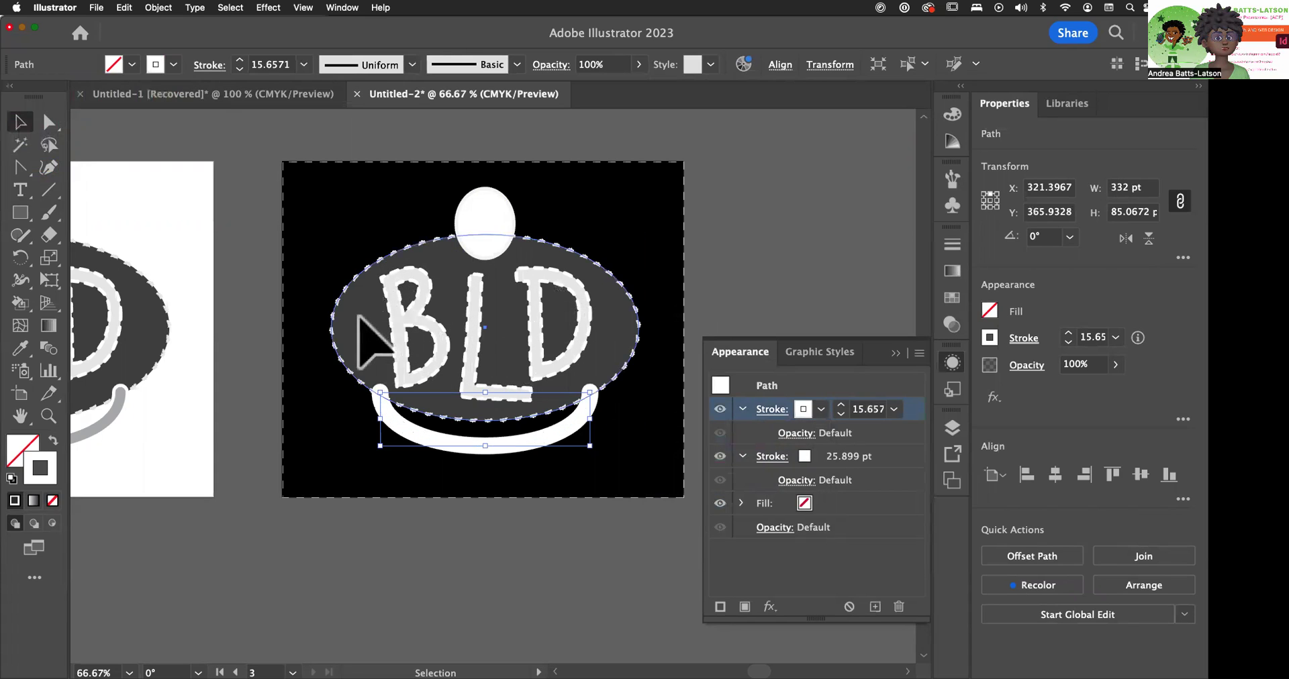
Fill the large dark gray oval behind the BLD lettering with white
click(358, 322)
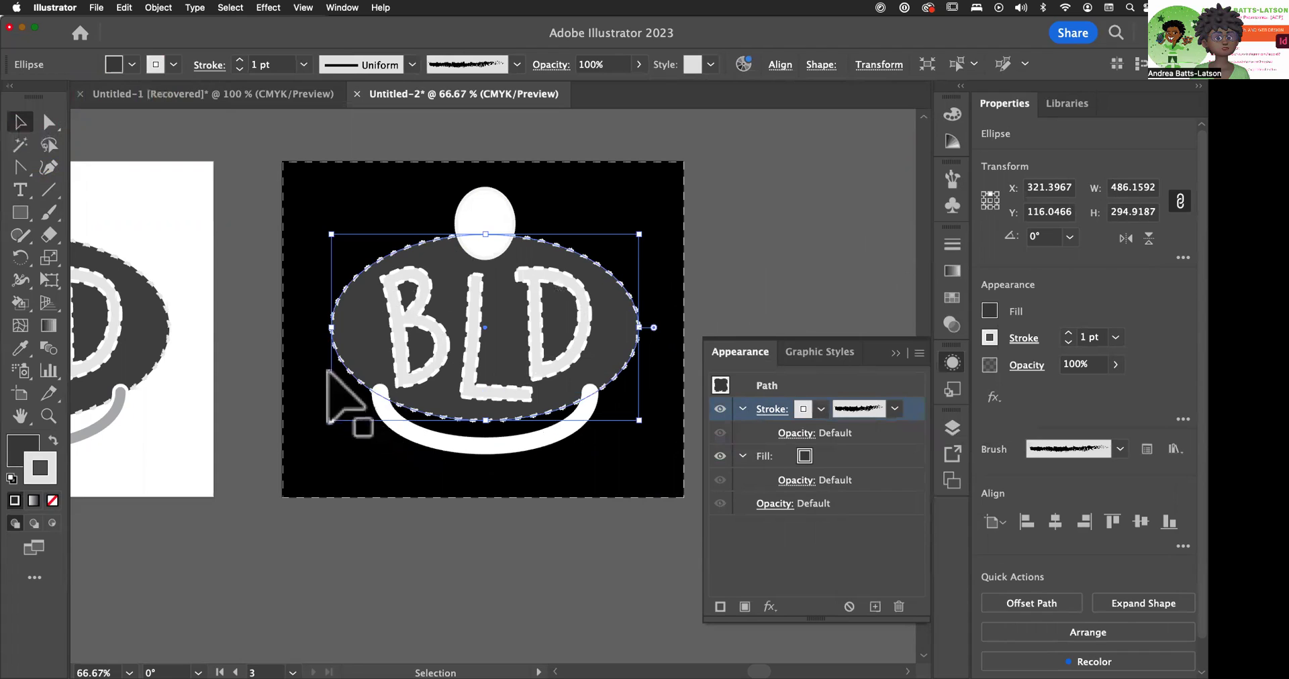
click(803, 457)
click(820, 455)
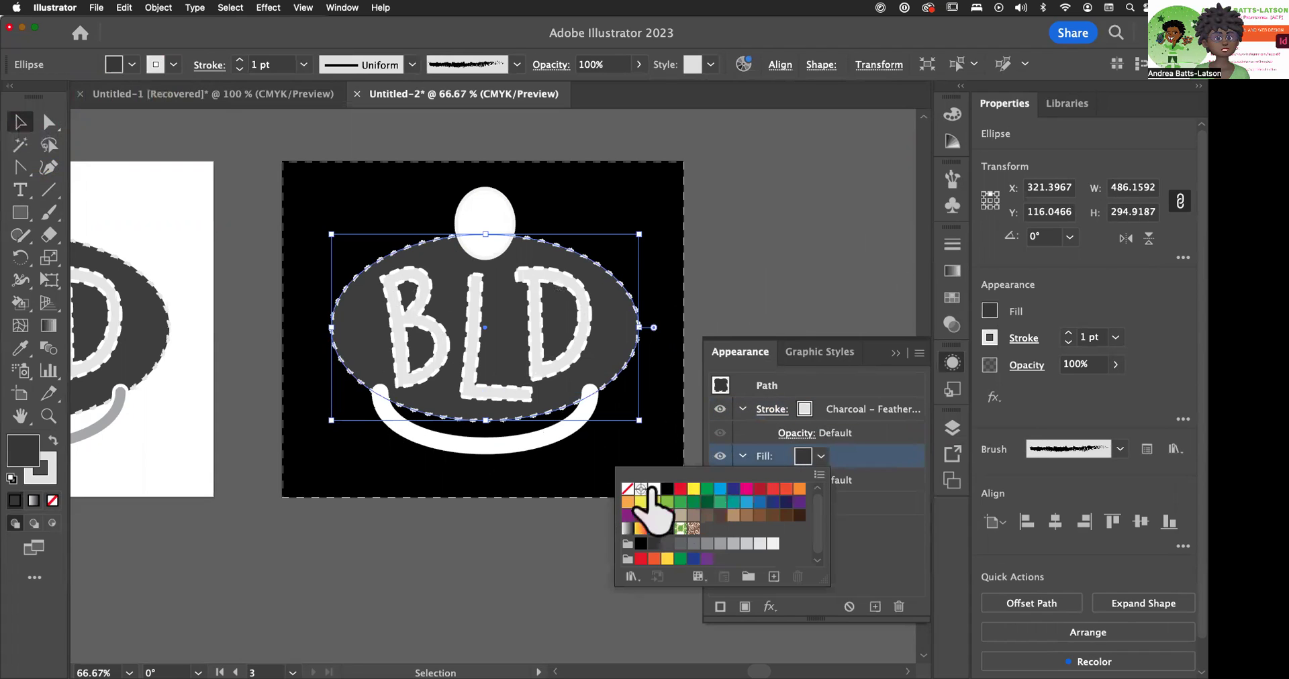
click(654, 489)
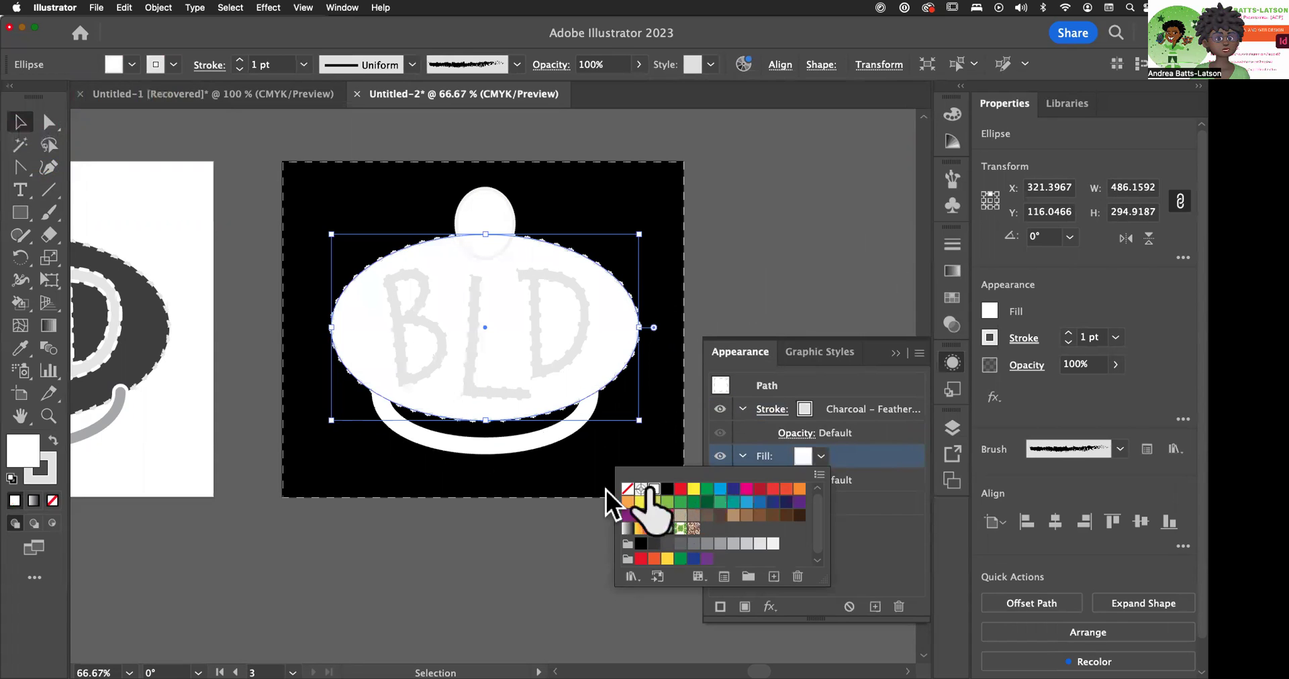
Set both the fill and the stroke of the BLD text to black
click(443, 366)
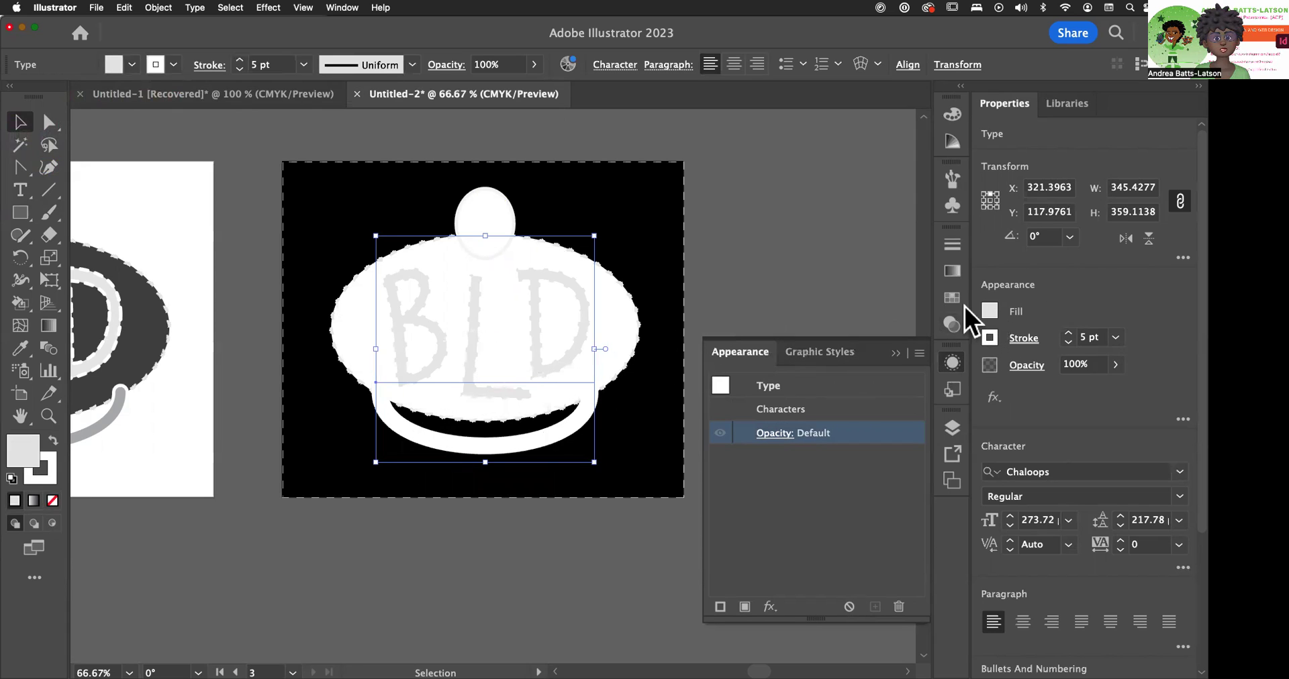
click(131, 64)
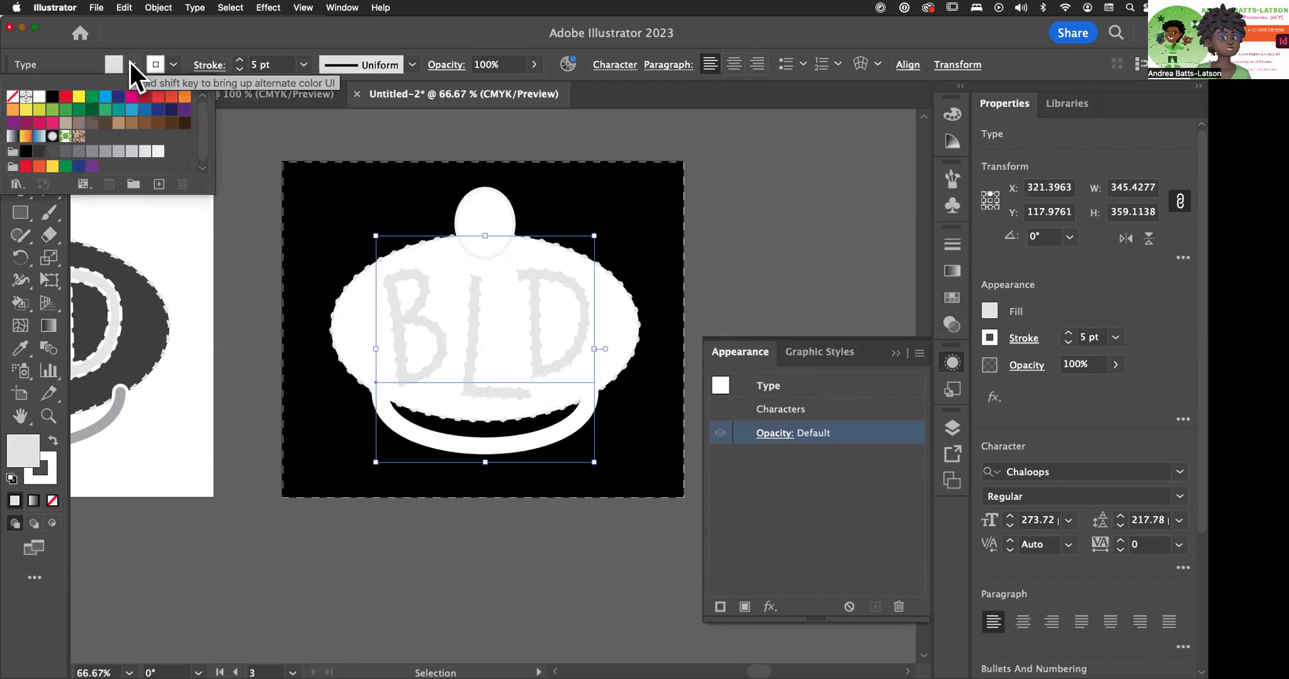
click(51, 97)
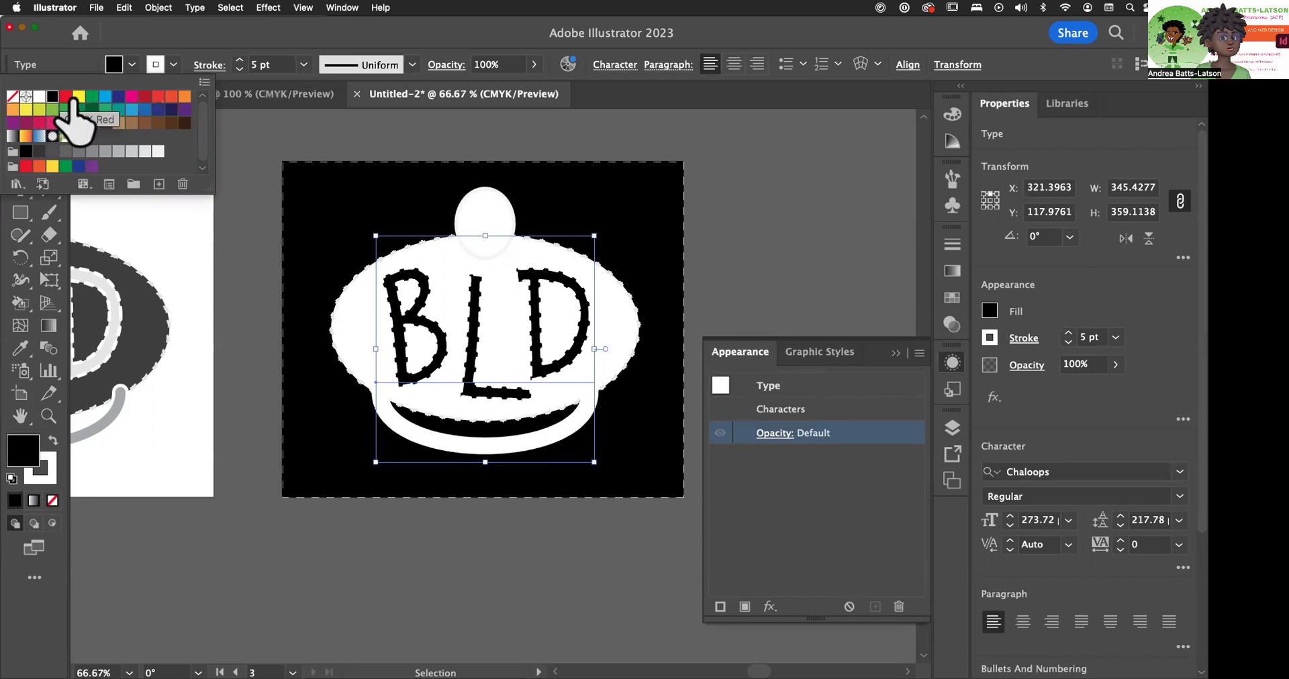
click(174, 63)
click(174, 63)
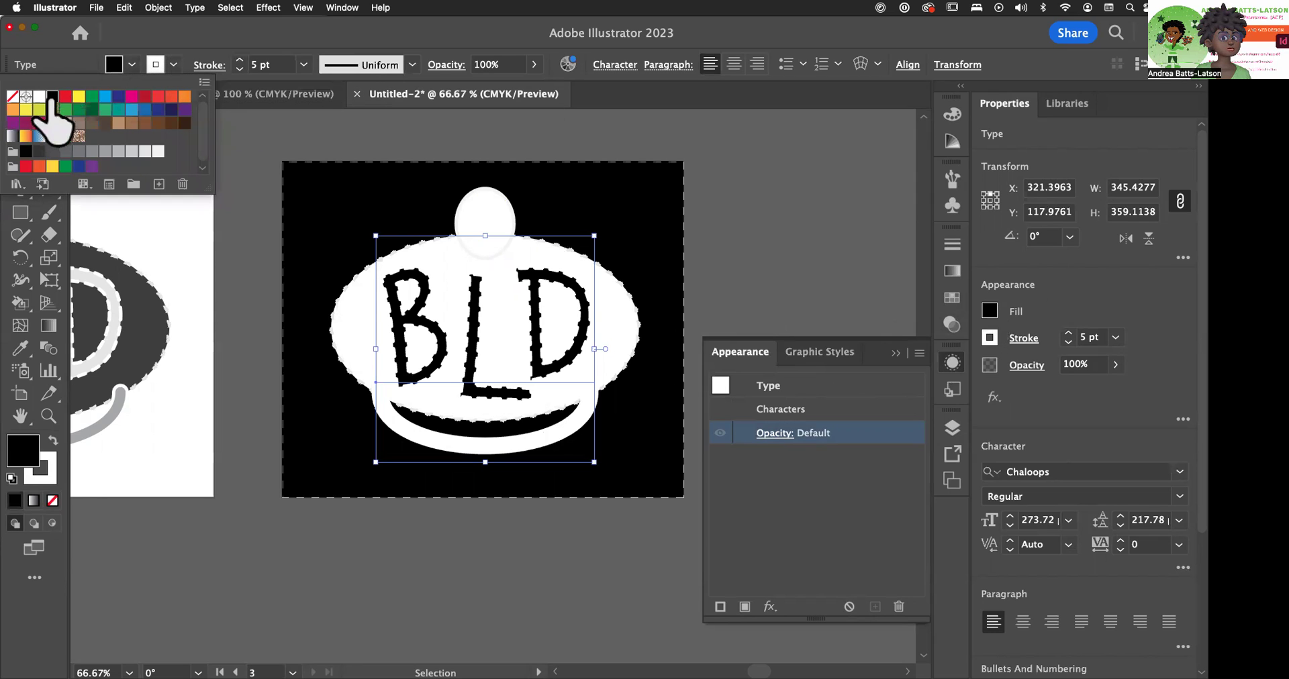
click(52, 98)
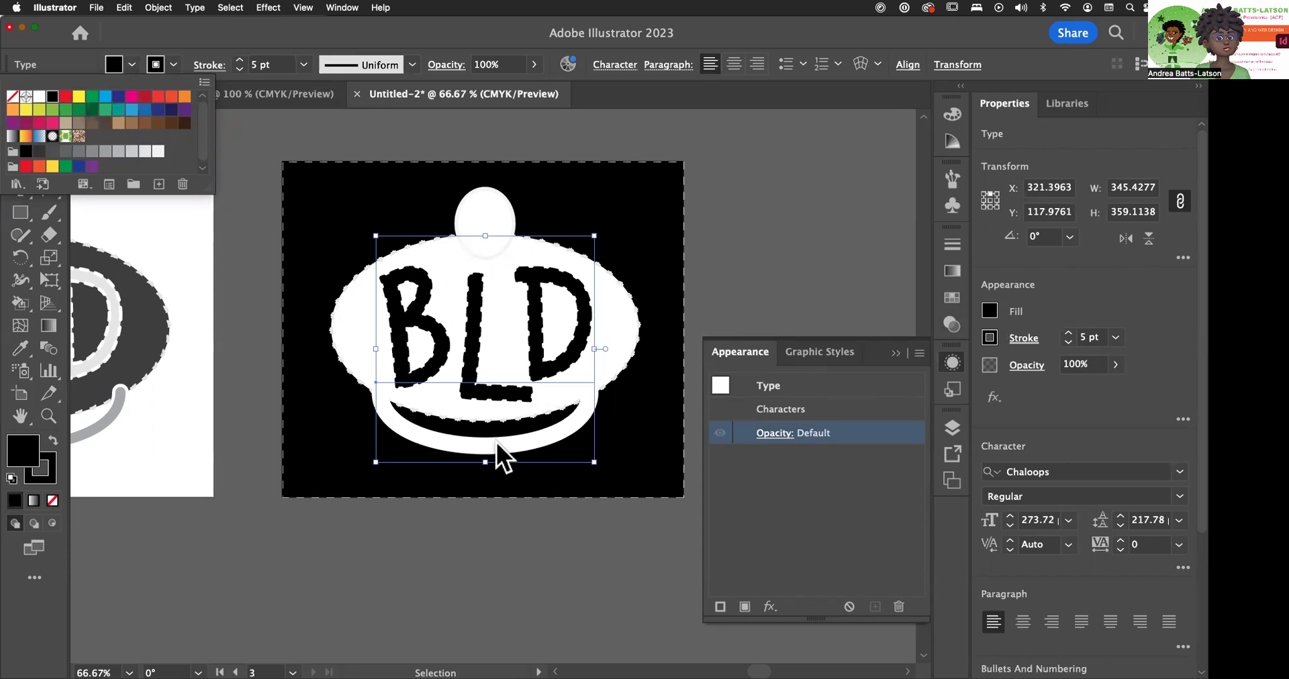
Fill the small ellipse above the large oval with black, keeping its 5 pt white stroke
click(486, 209)
click(486, 214)
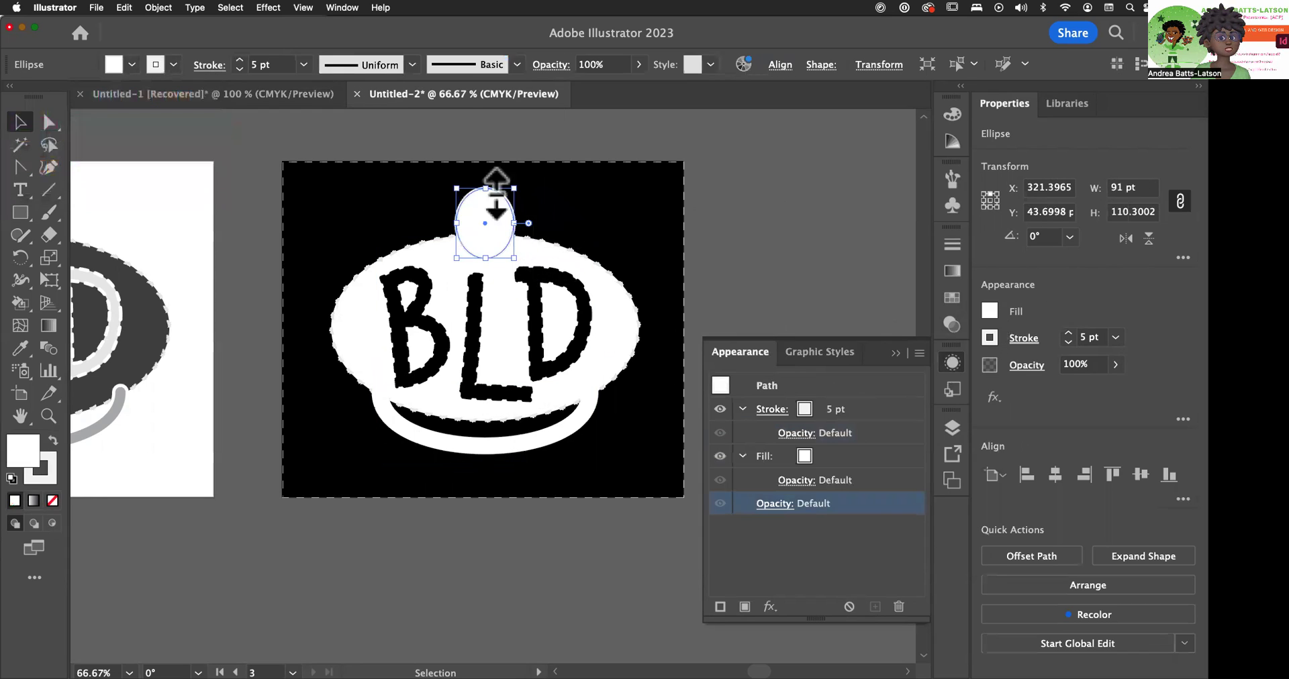
click(132, 64)
click(53, 96)
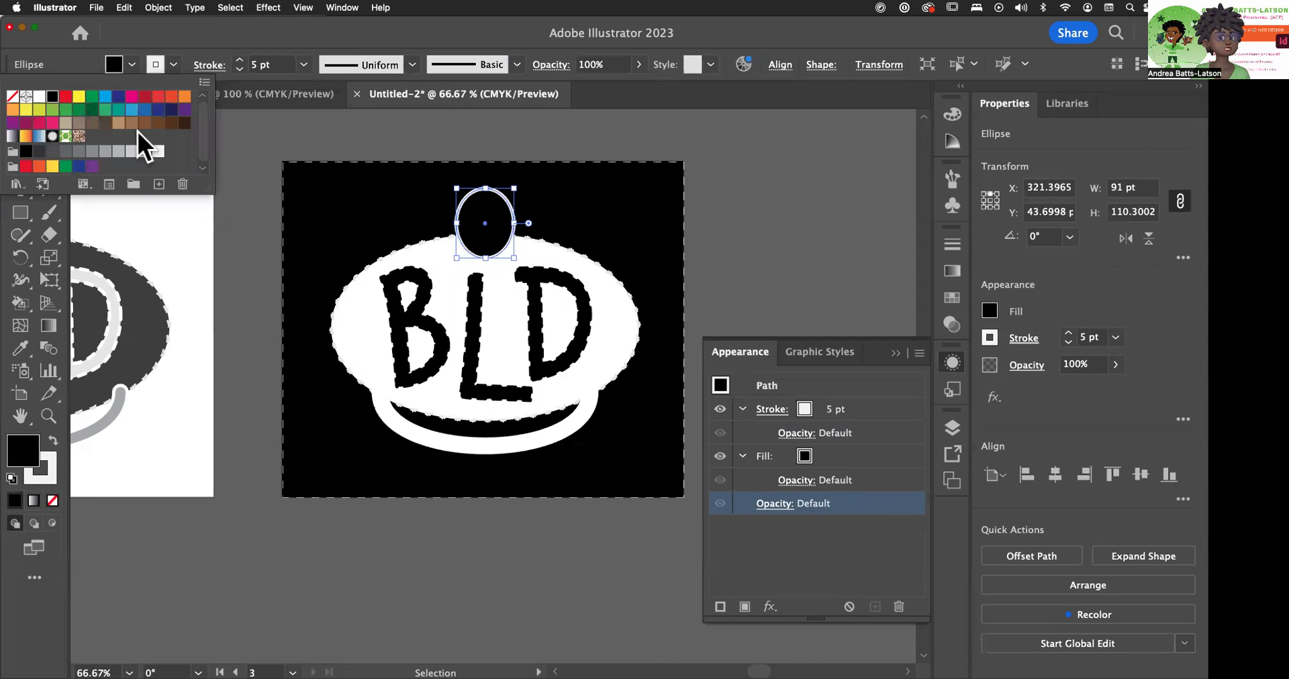
click(437, 441)
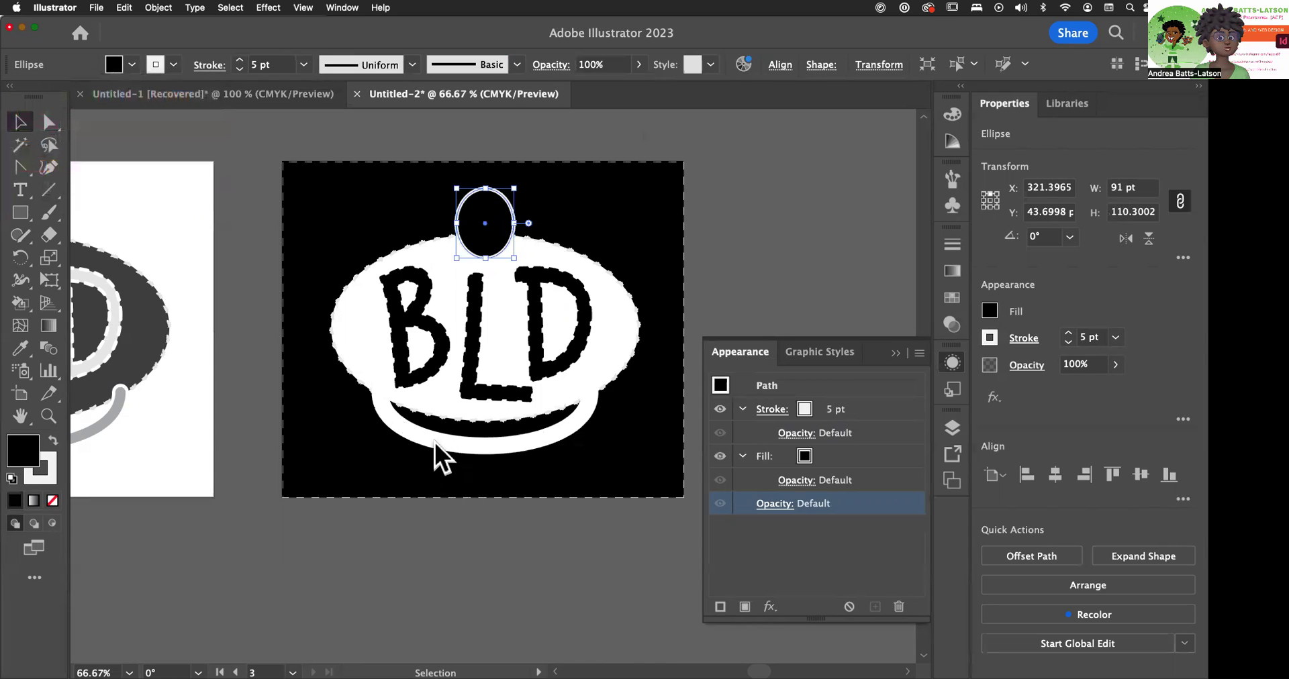
Set the 15.657 pt inner stroke of the curved path beneath the large oval to black
click(437, 442)
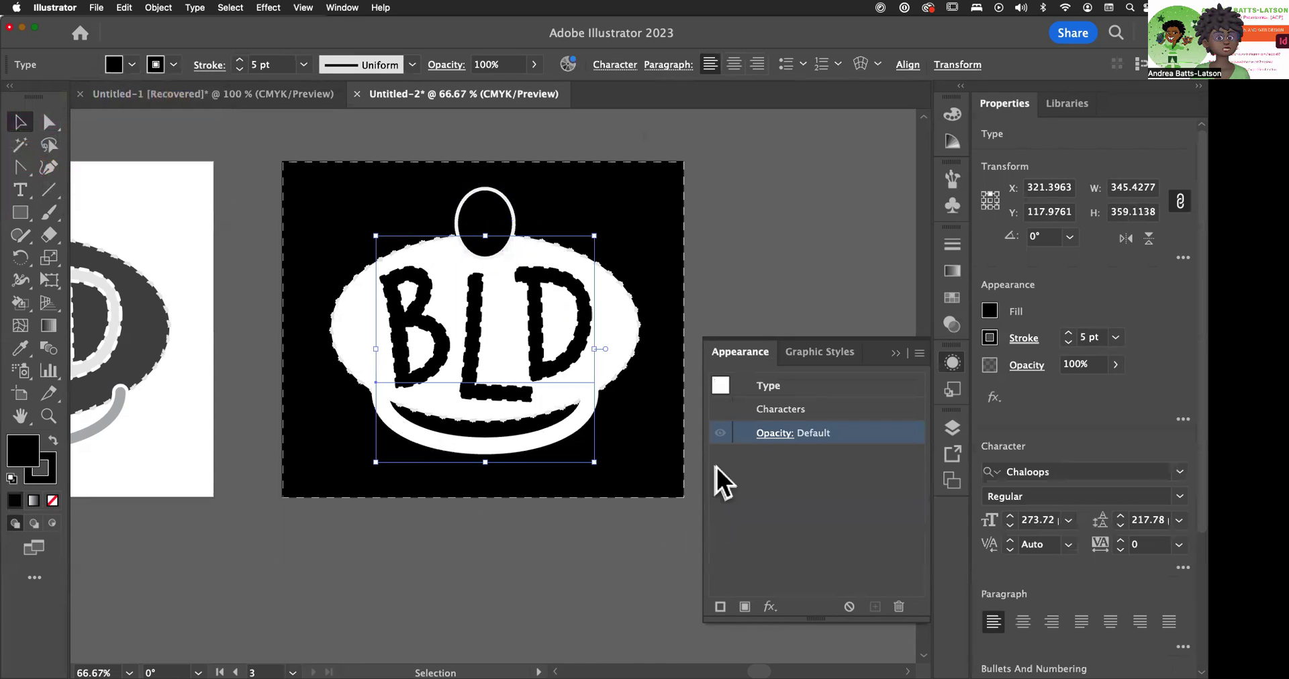
click(730, 250)
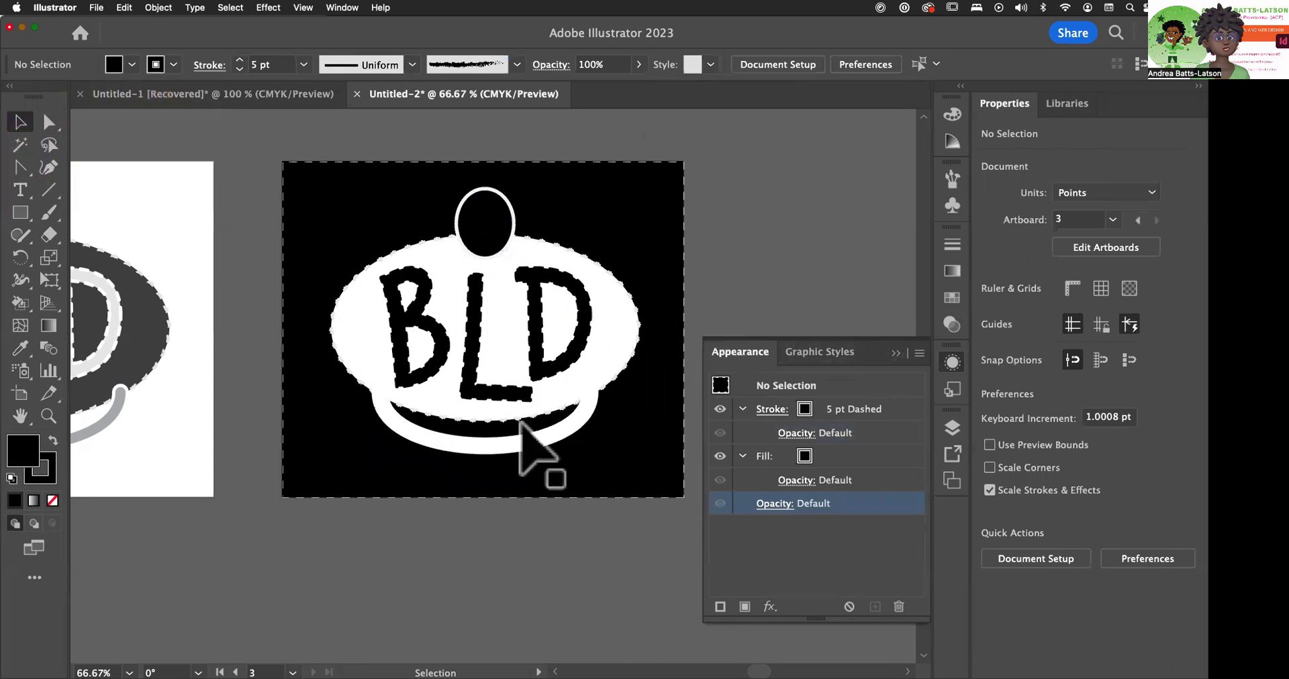
click(566, 433)
click(582, 412)
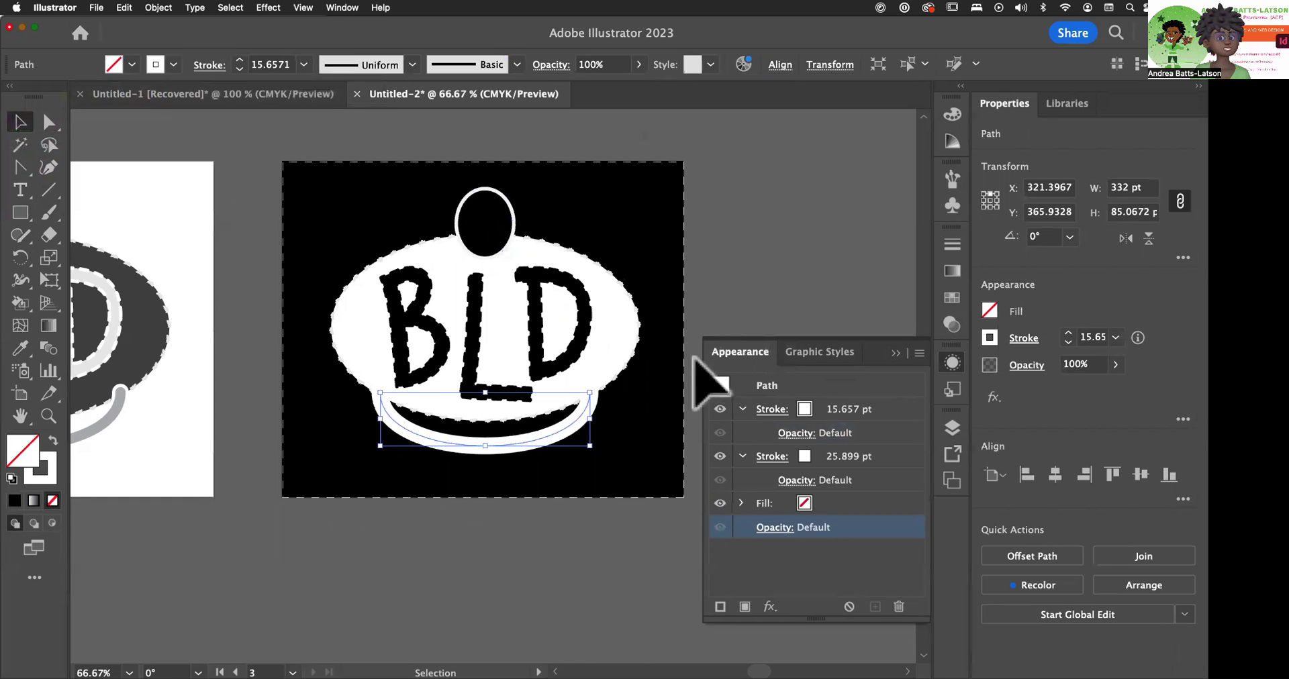
click(175, 65)
click(53, 96)
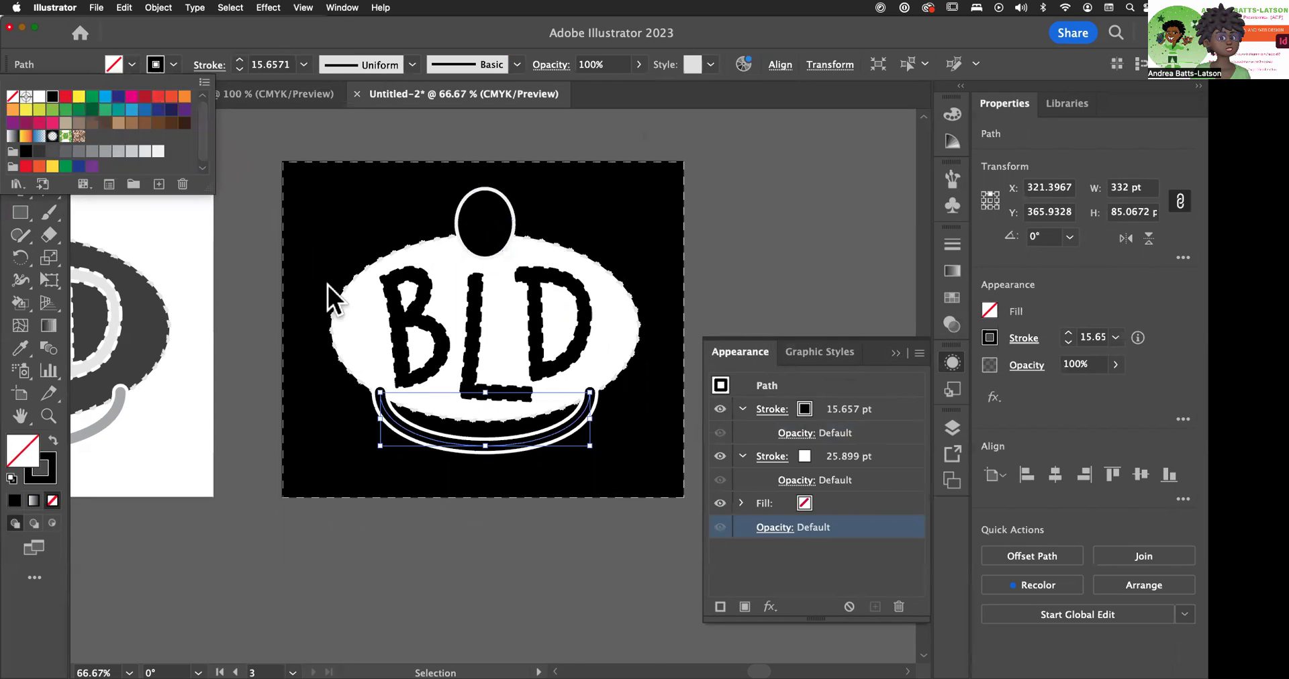
key(Escape)
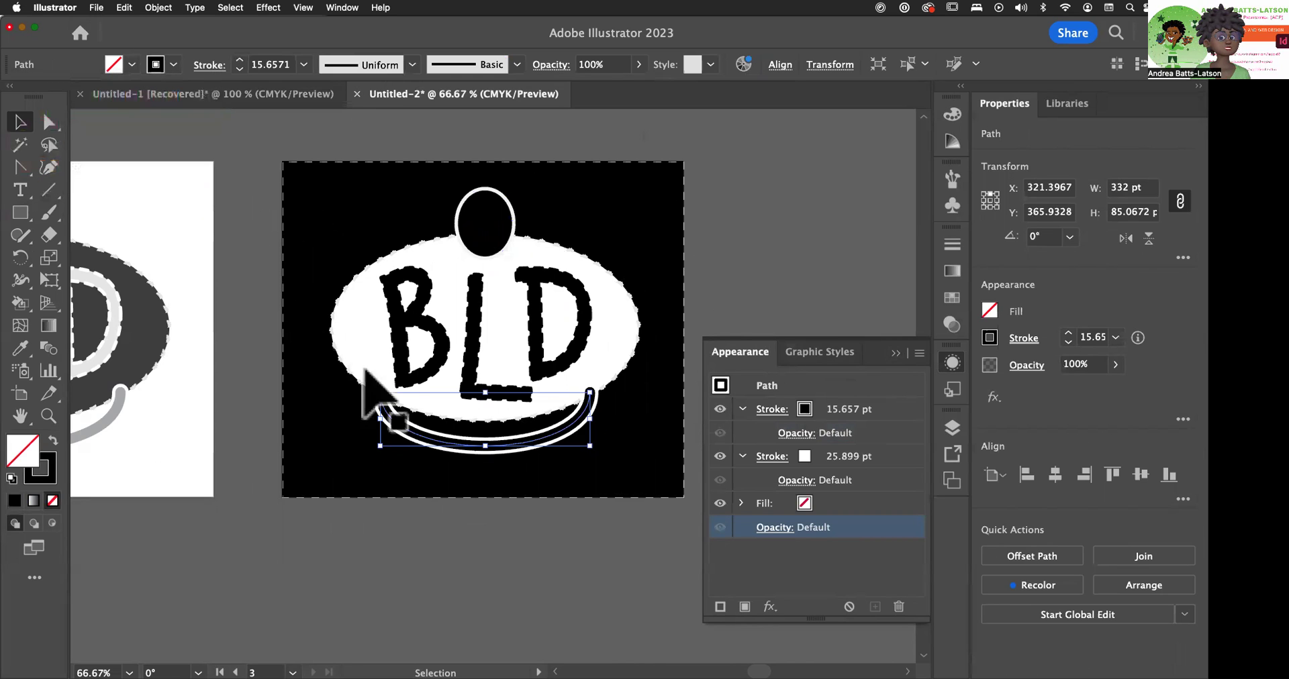
Give the BLD text on the black artboard a white fill and a black stroke
drag(282, 558, 439, 544)
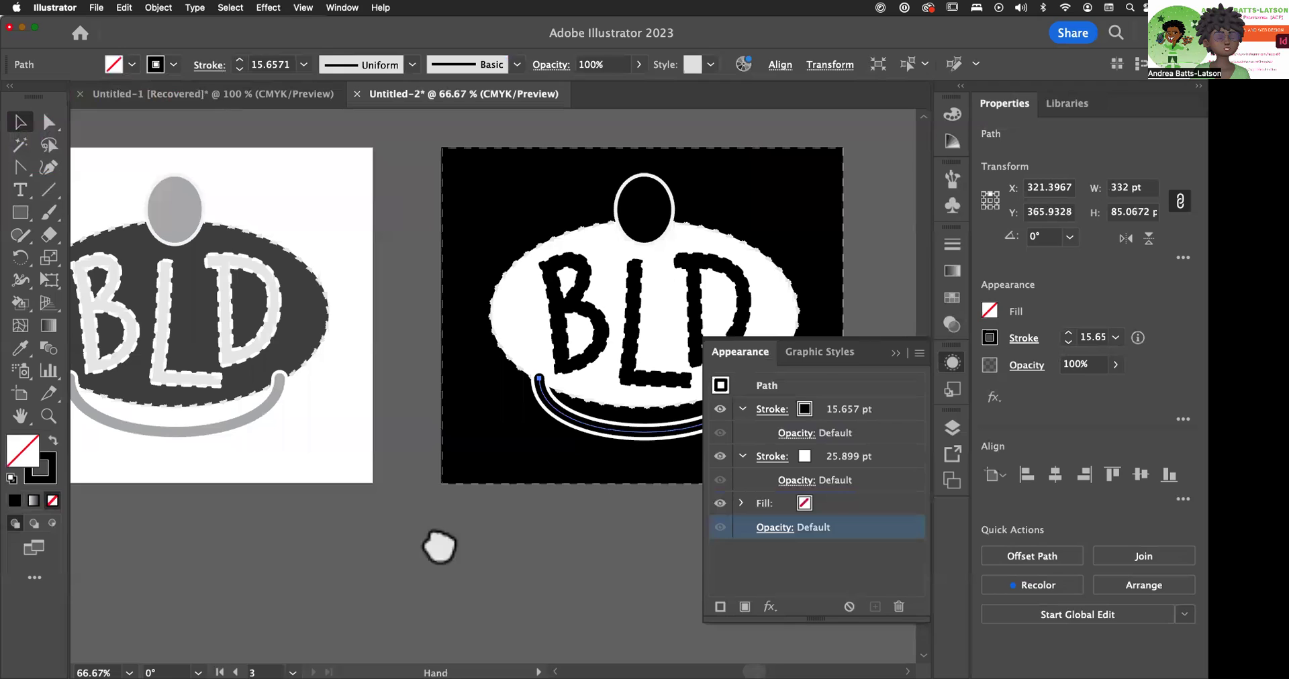
click(895, 354)
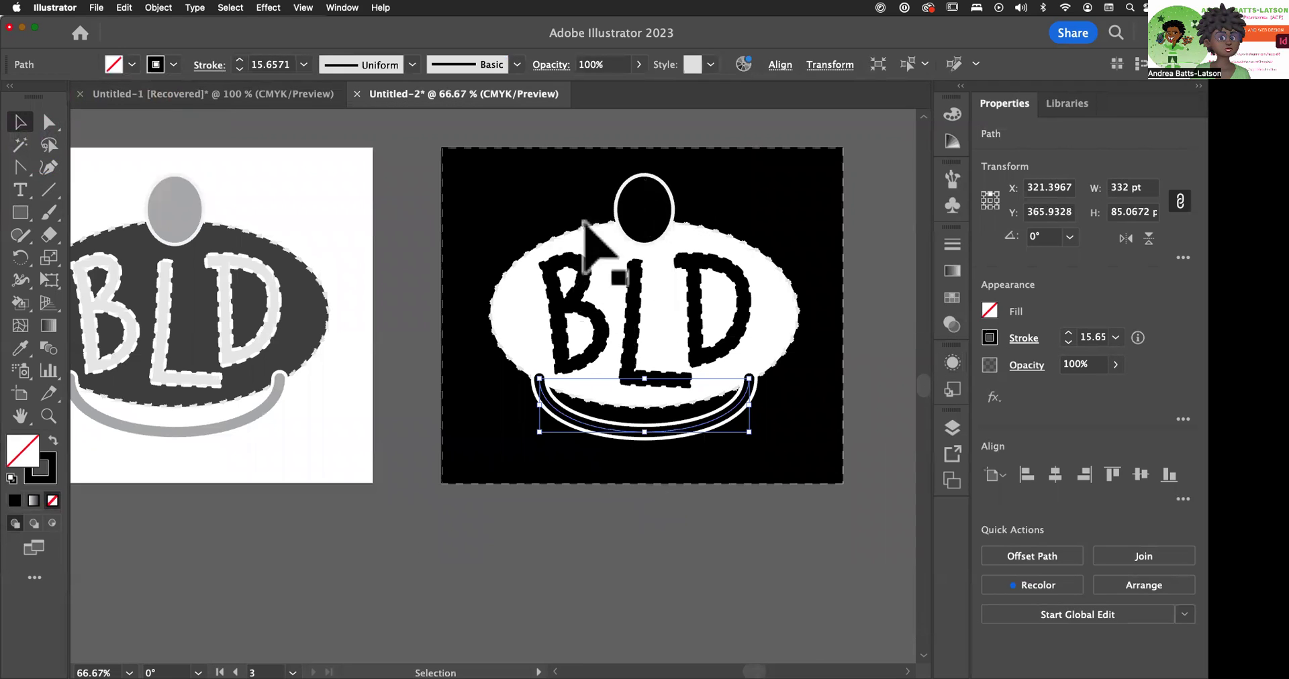
click(549, 310)
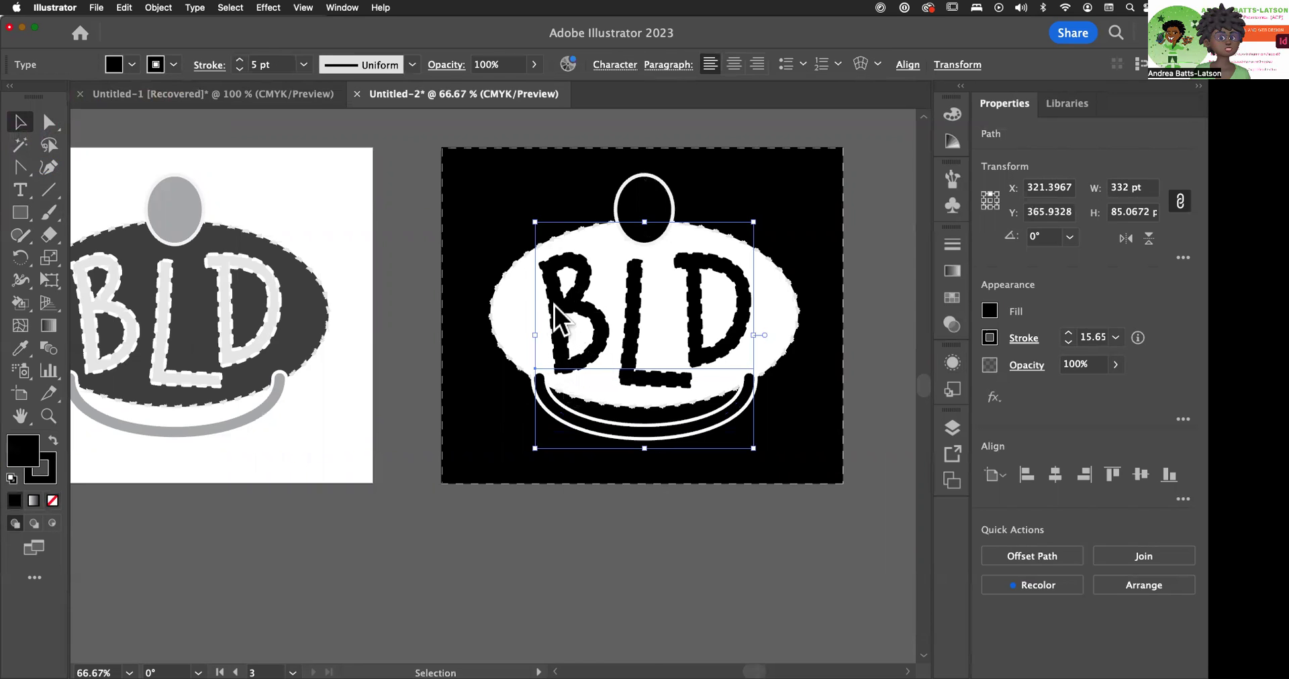
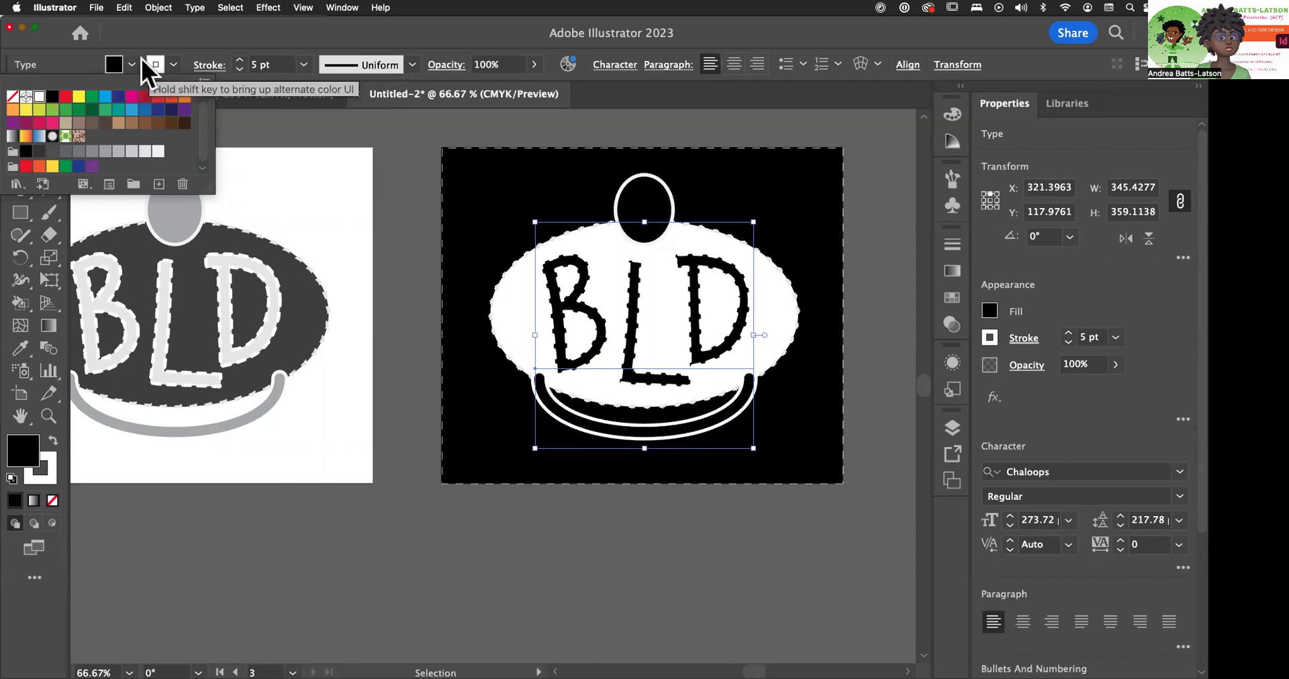
click(132, 64)
click(132, 64)
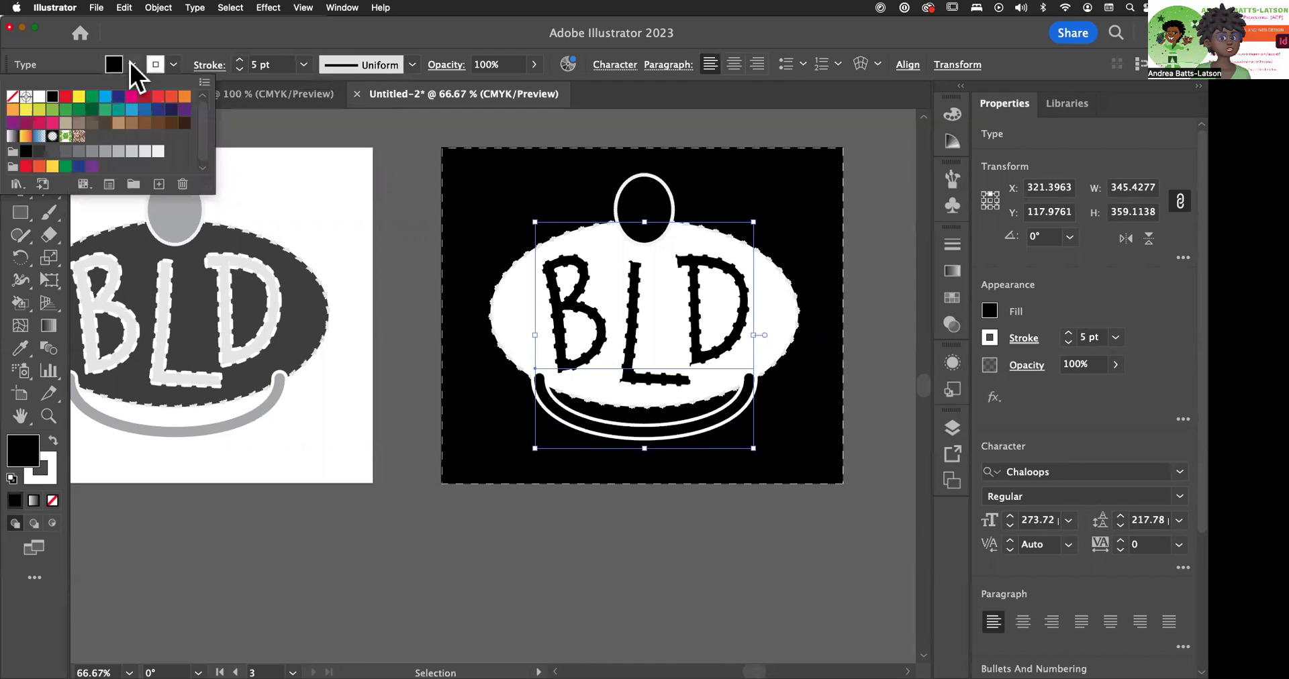
click(39, 96)
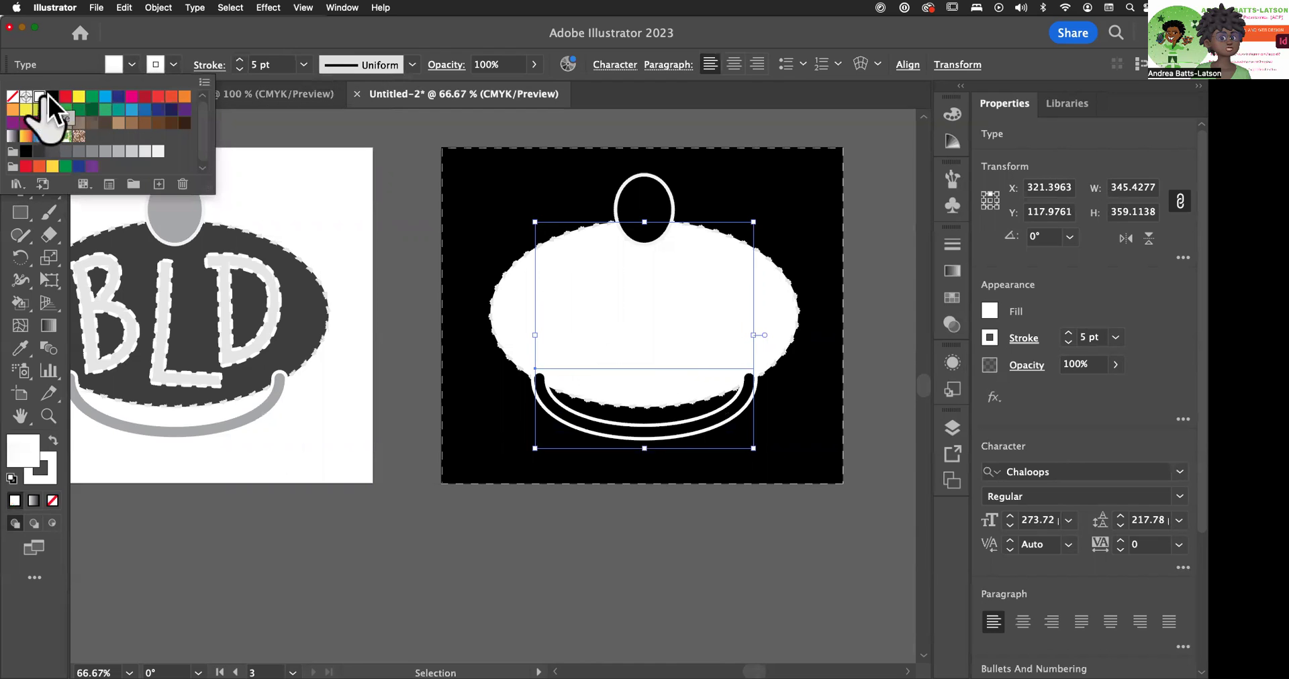
click(172, 64)
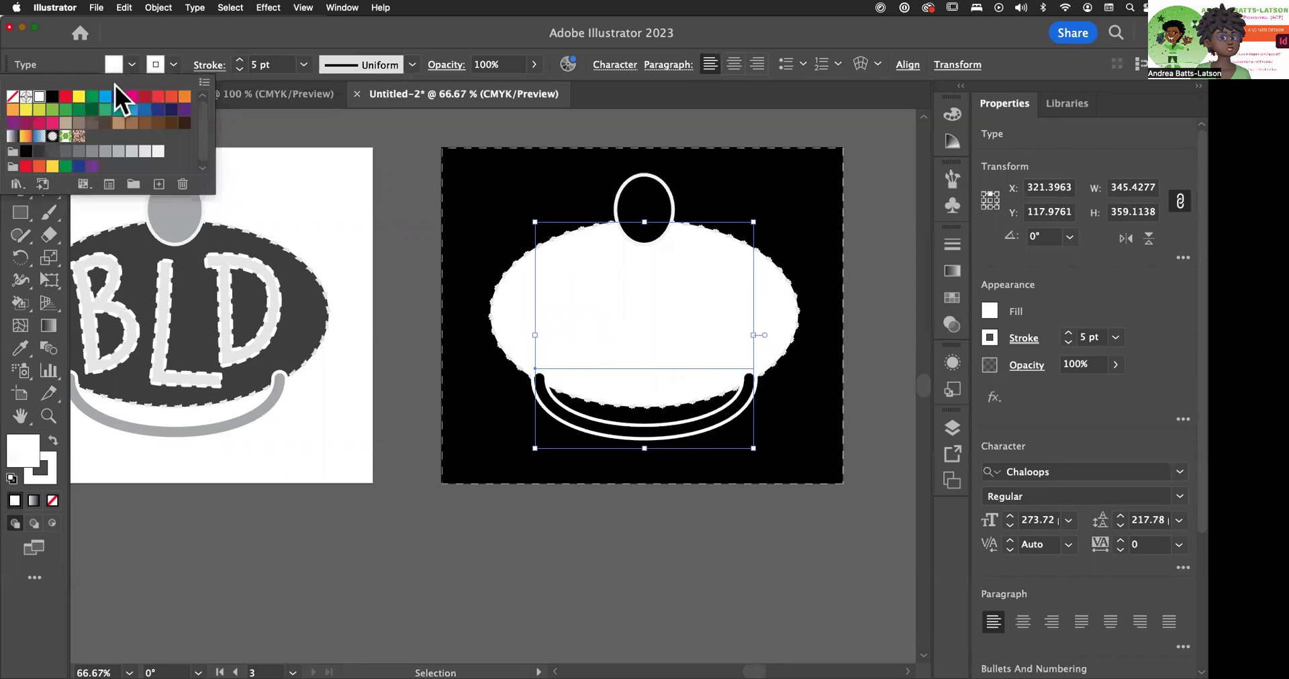
click(52, 96)
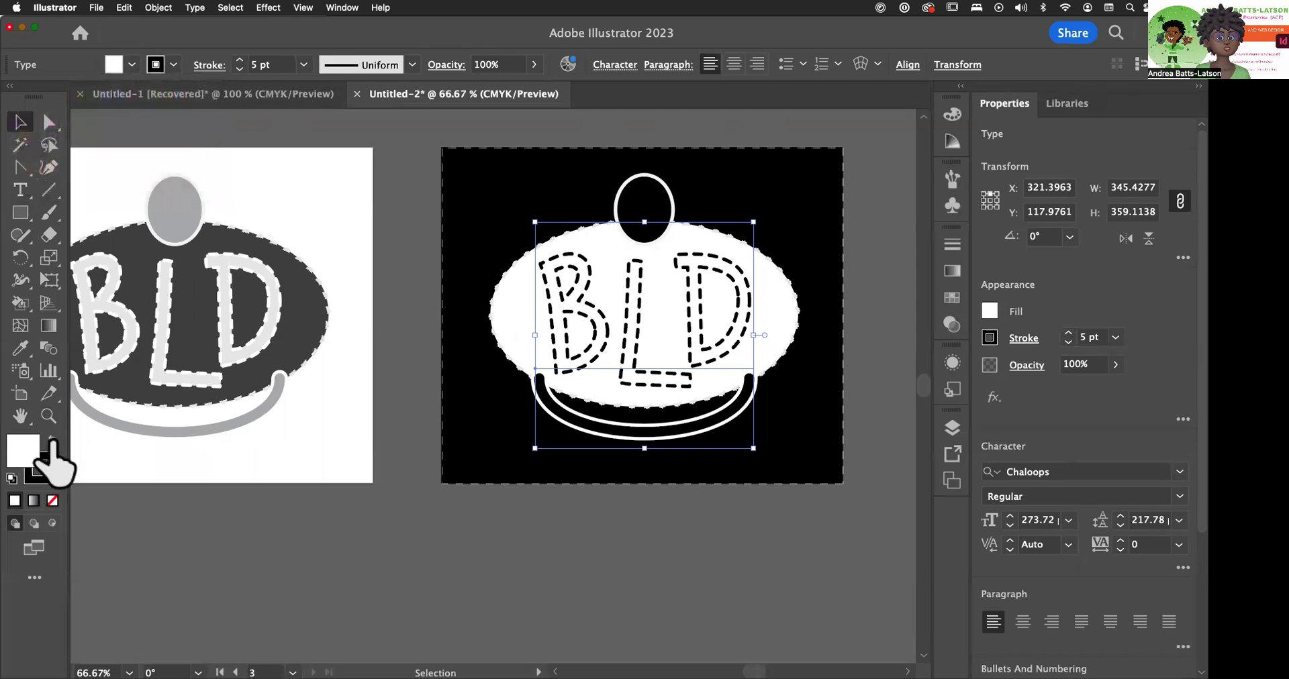
Swap the BLD text's fill and stroke colors back and forth to compare both versions, ending on white fill with black stroke
click(53, 443)
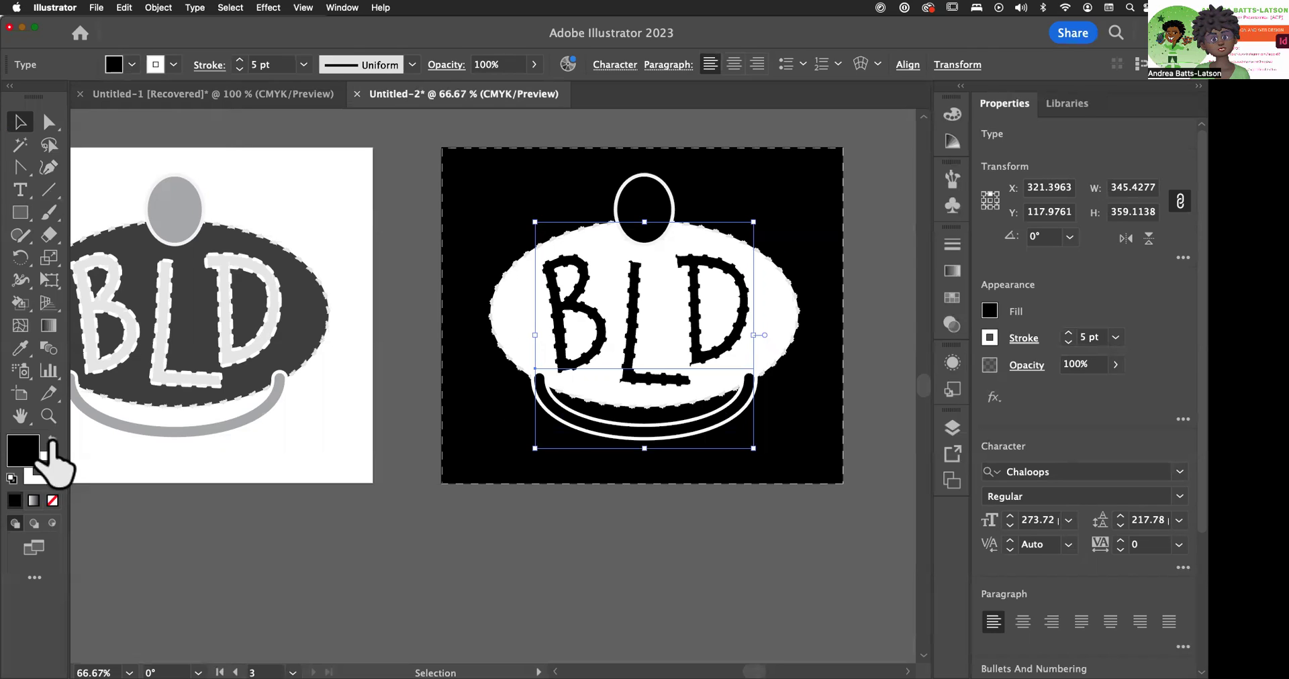
click(51, 444)
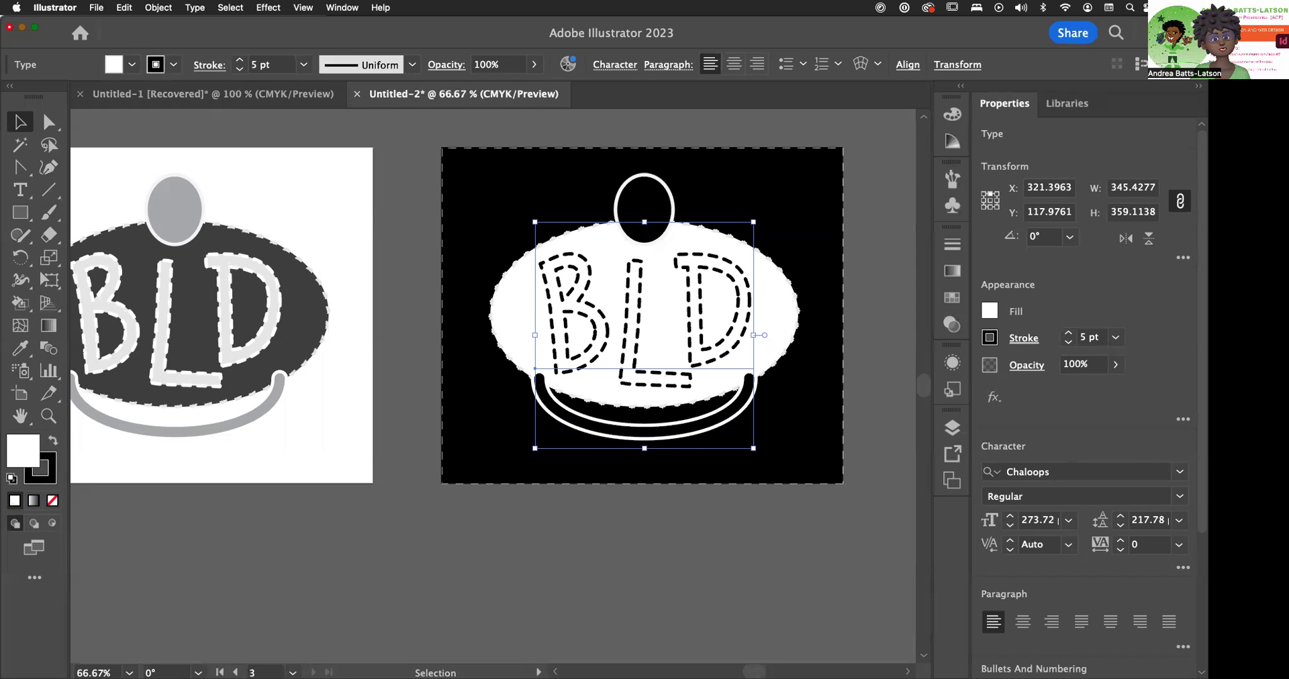
click(52, 441)
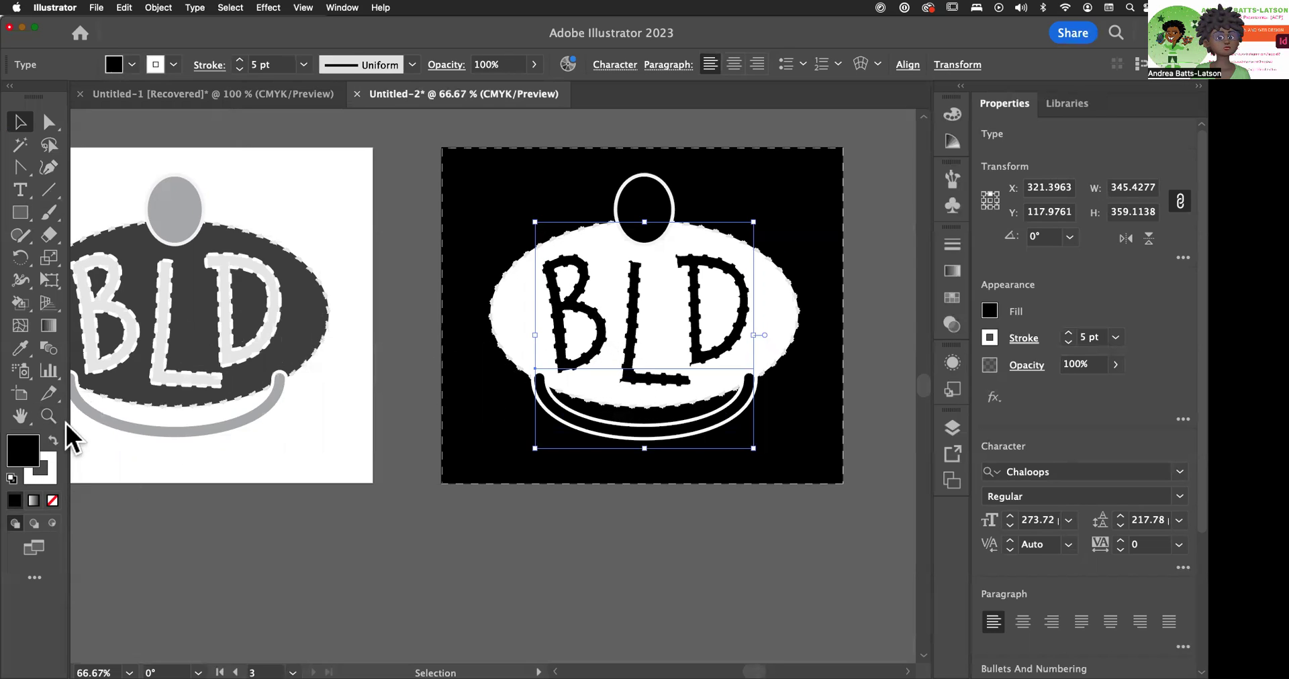
click(52, 441)
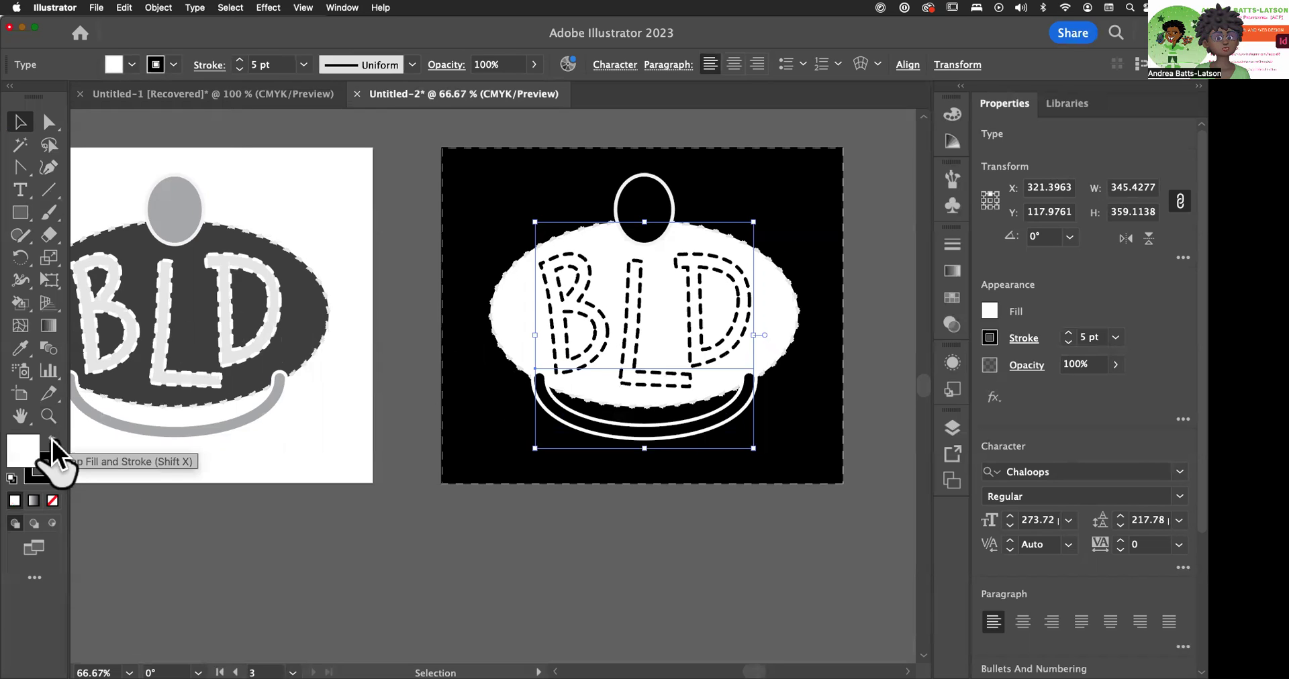
click(52, 441)
click(52, 441)
click(53, 442)
click(53, 441)
click(53, 442)
click(53, 441)
click(53, 441)
click(53, 441)
click(53, 441)
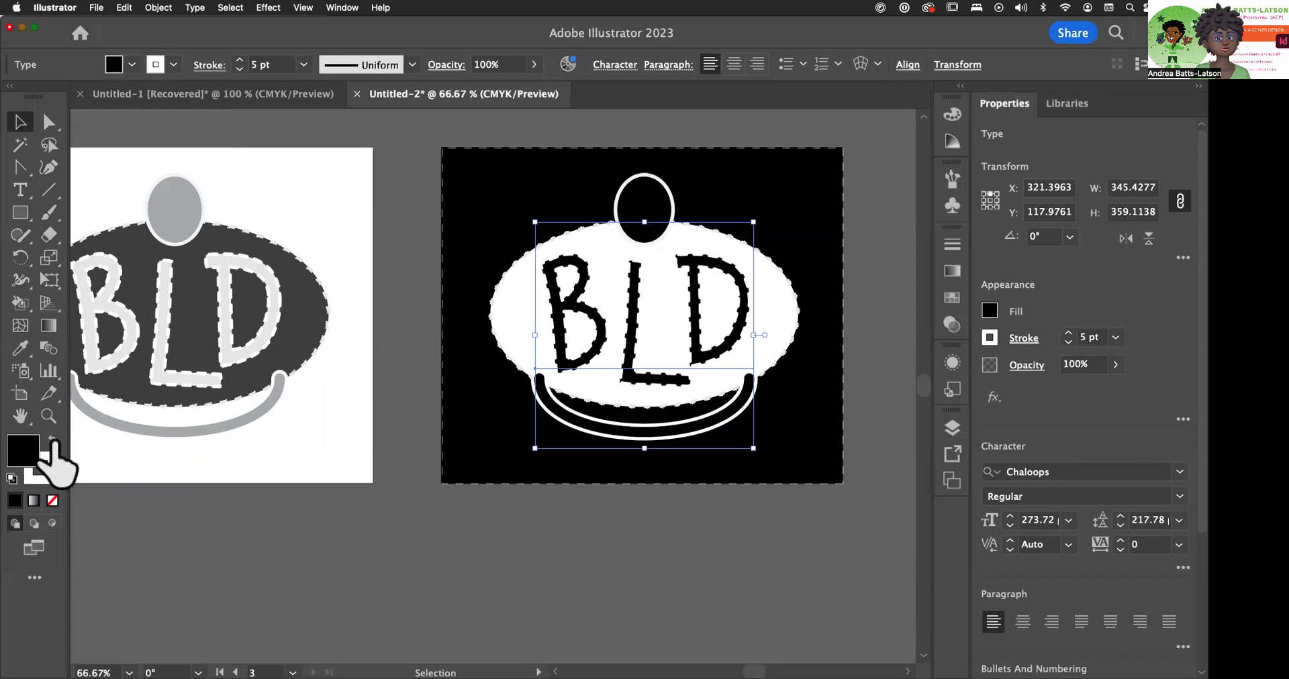
click(53, 441)
click(53, 441)
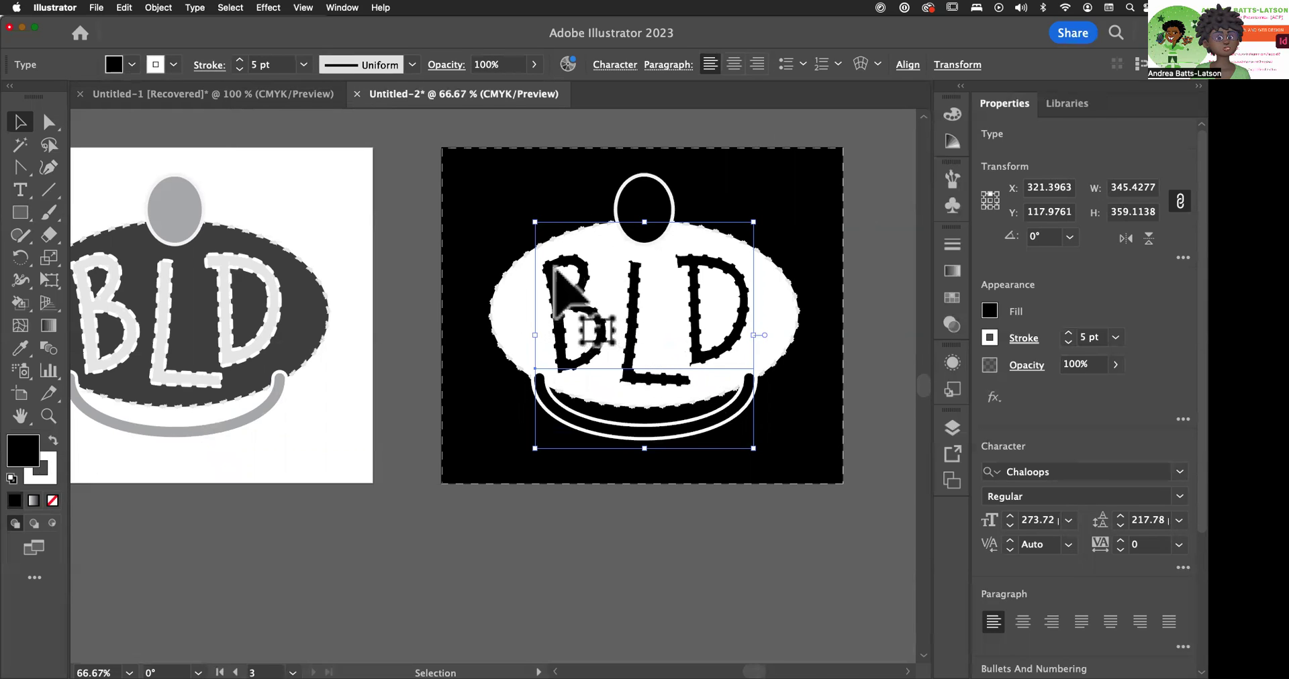
click(53, 441)
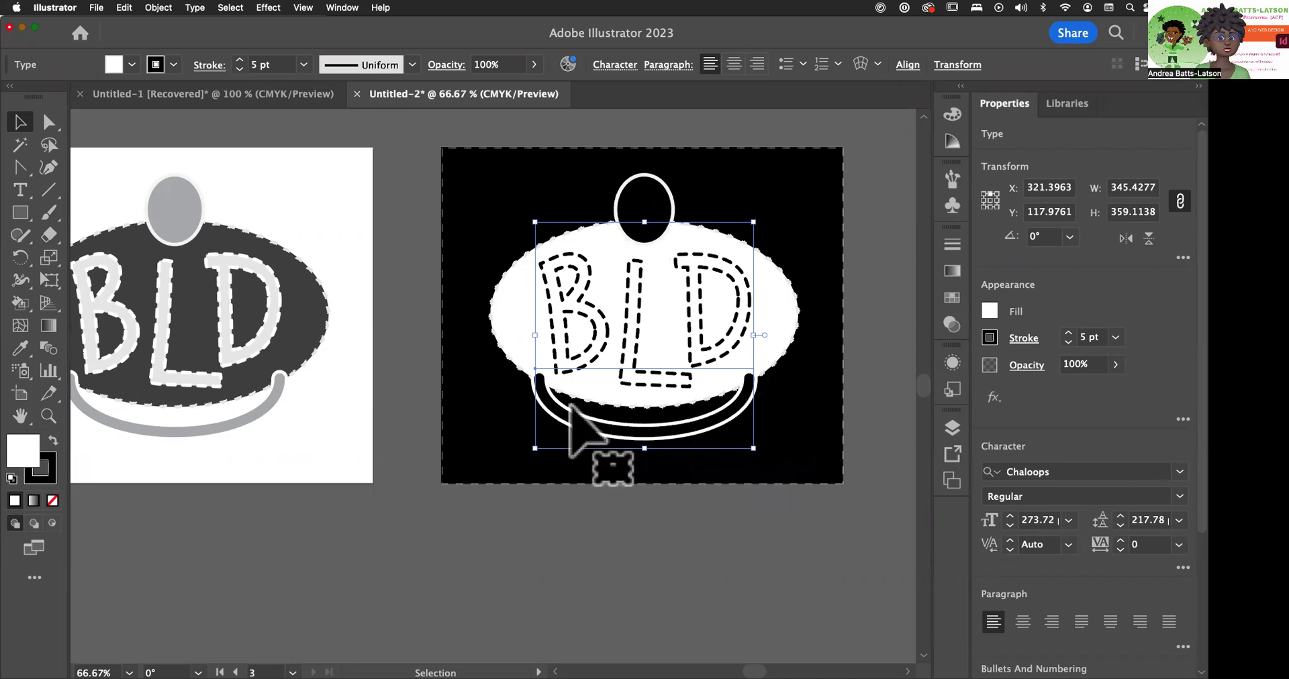
Fill the large oval behind the BLD lettering with black, keeping its 1 pt brush stroke
click(505, 286)
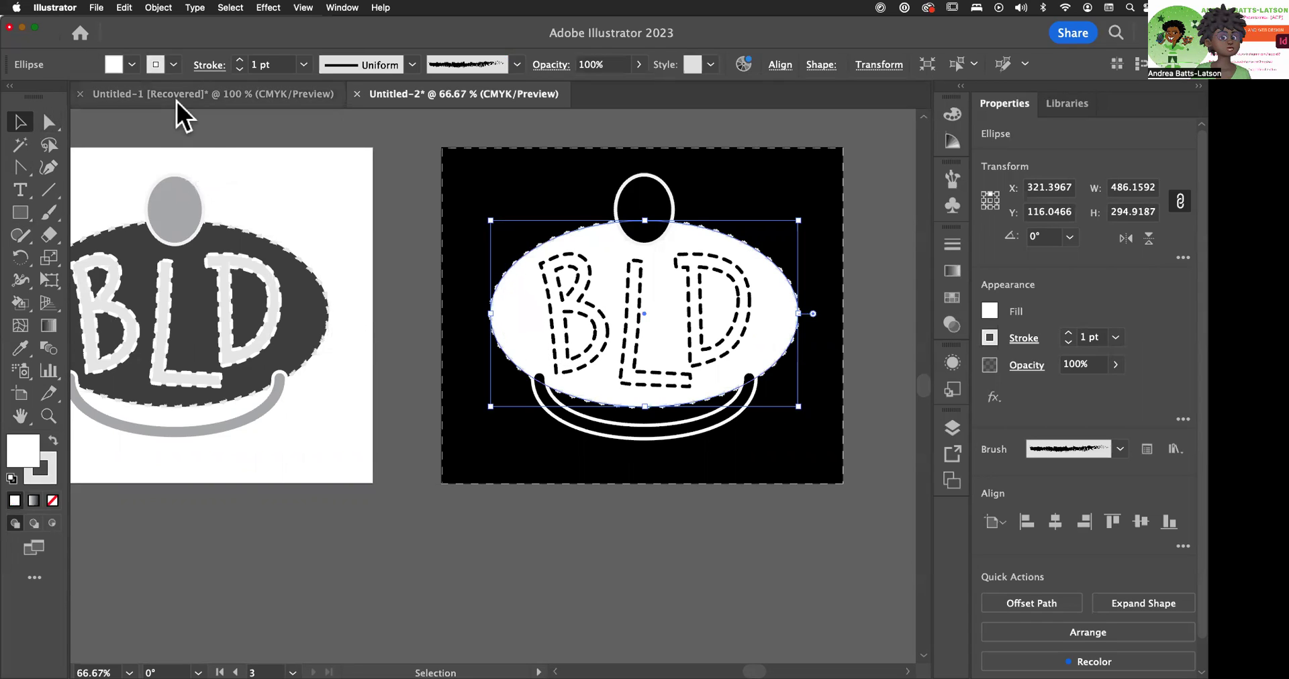
click(131, 64)
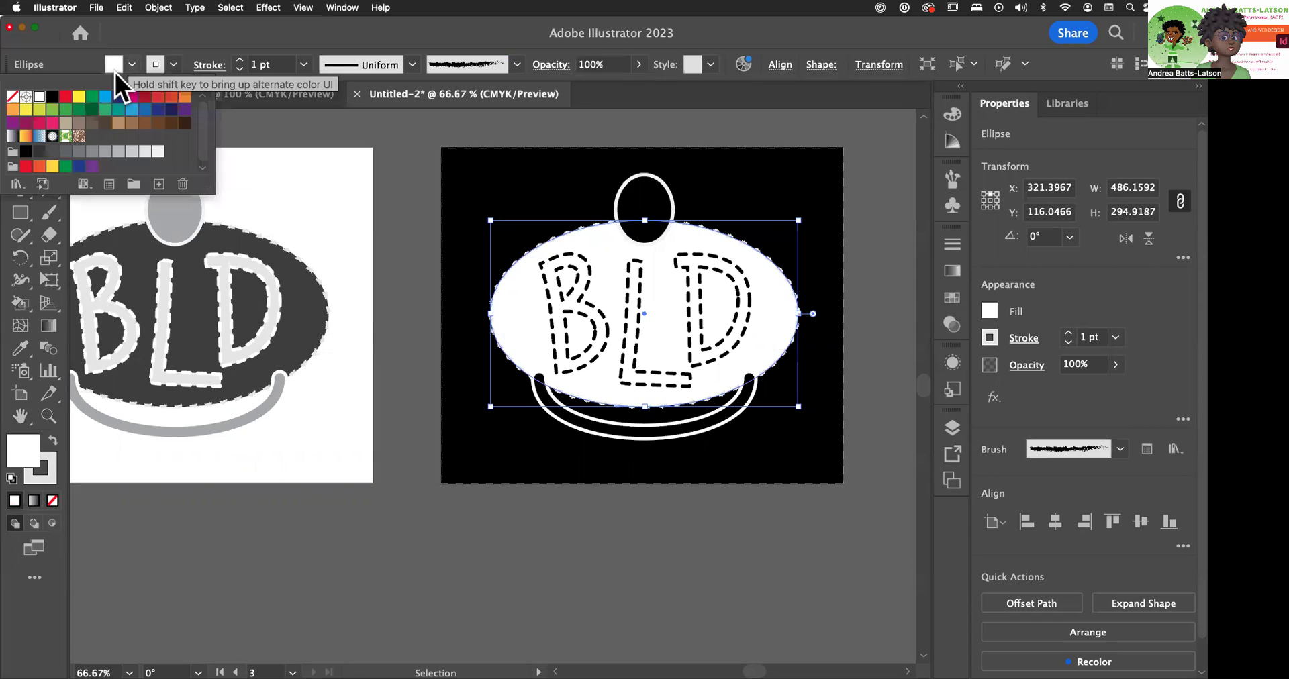
click(51, 97)
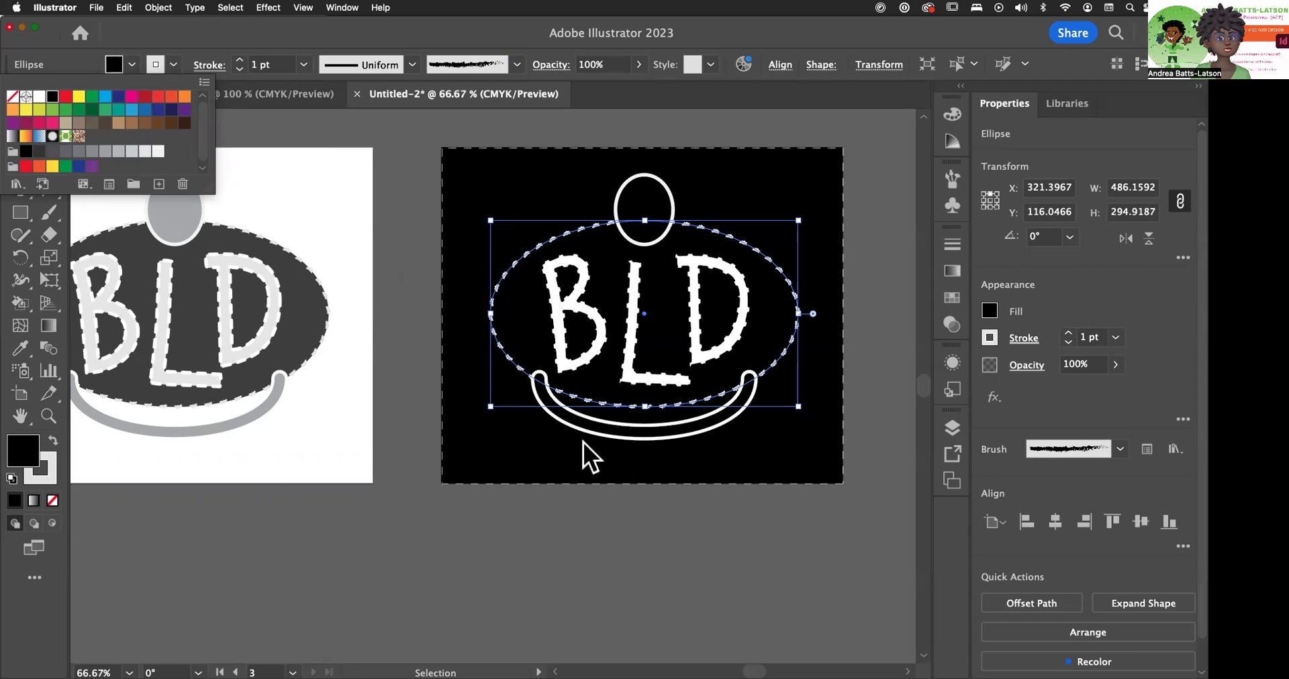
click(642, 441)
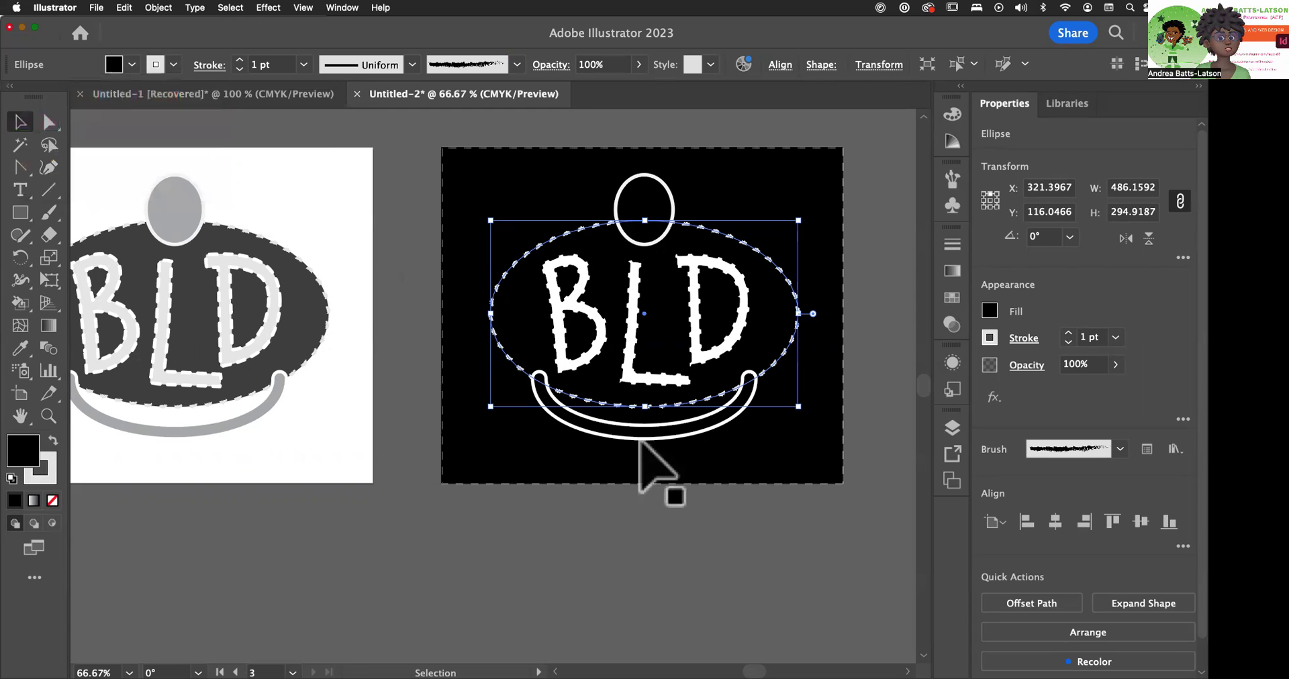
Select the curved path beneath the oval and change its inner stroke to white
click(641, 441)
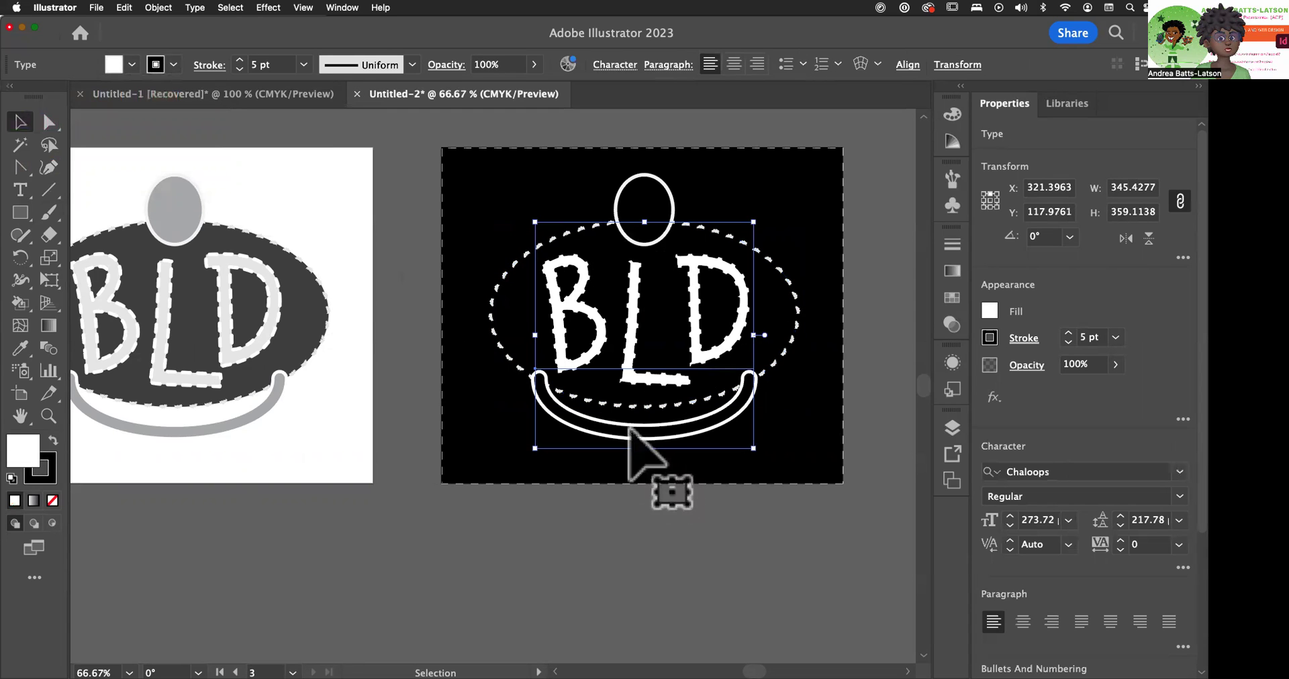
click(621, 529)
click(638, 444)
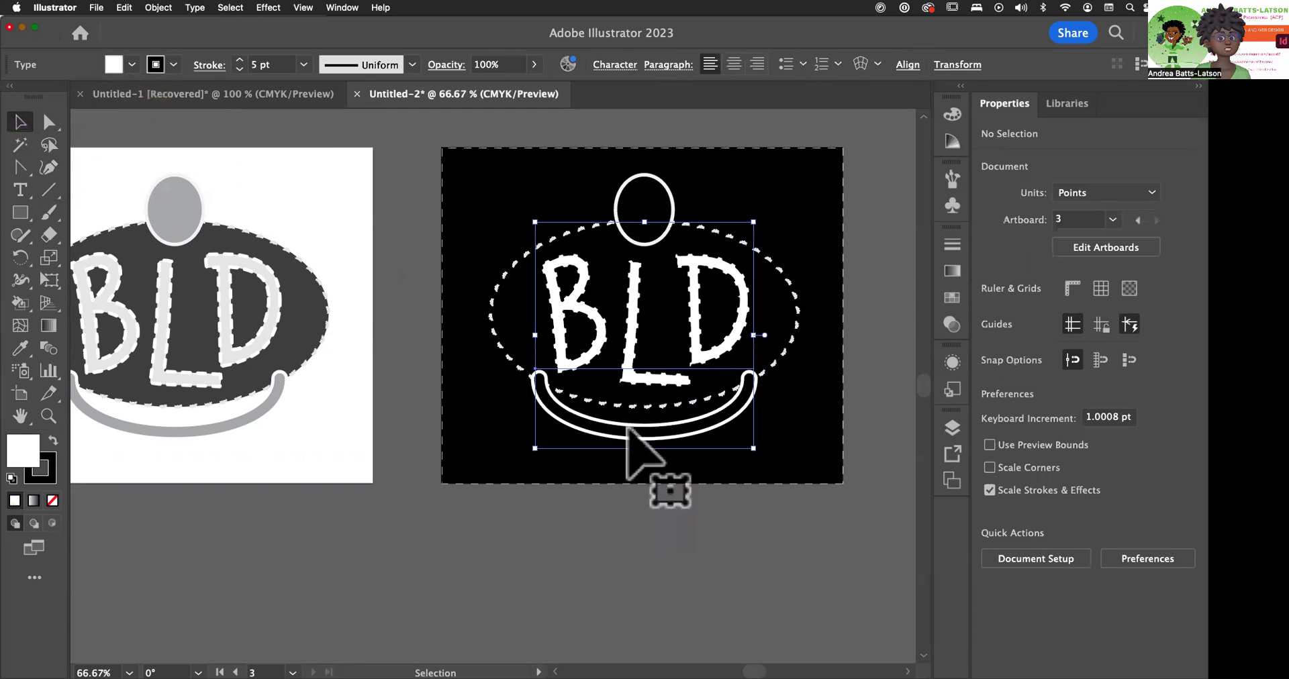
click(536, 388)
click(537, 389)
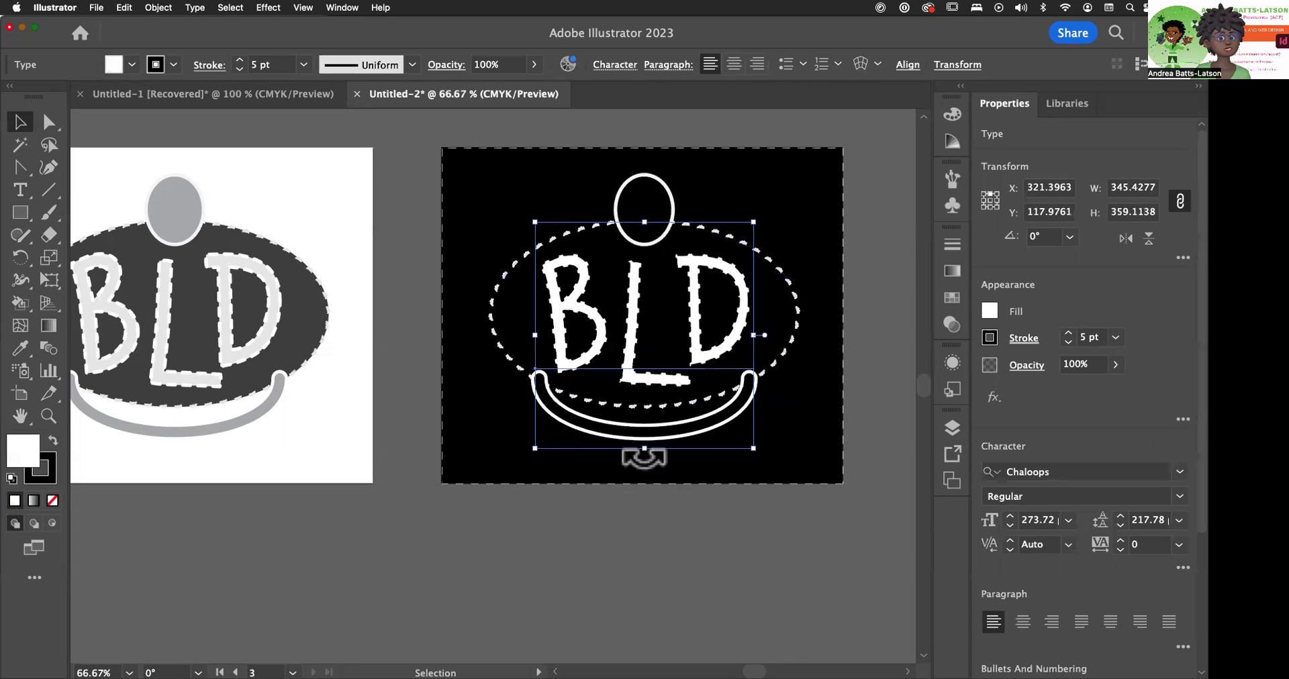
click(749, 385)
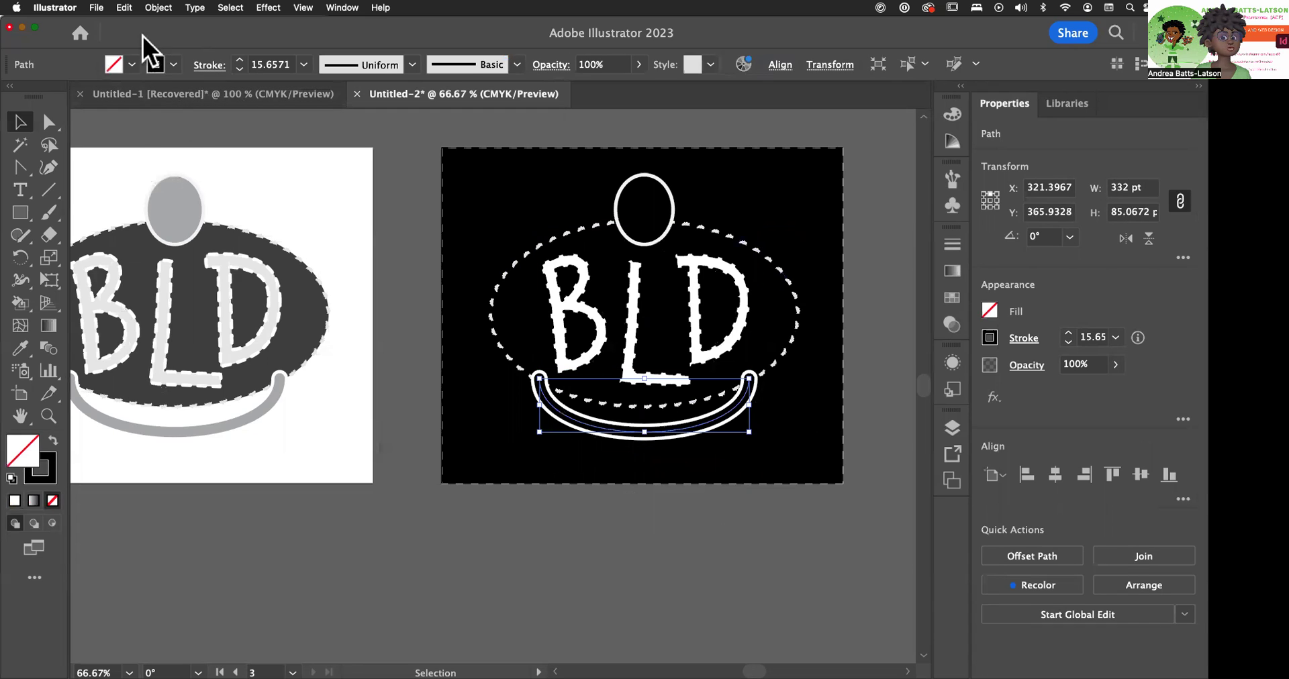
click(172, 65)
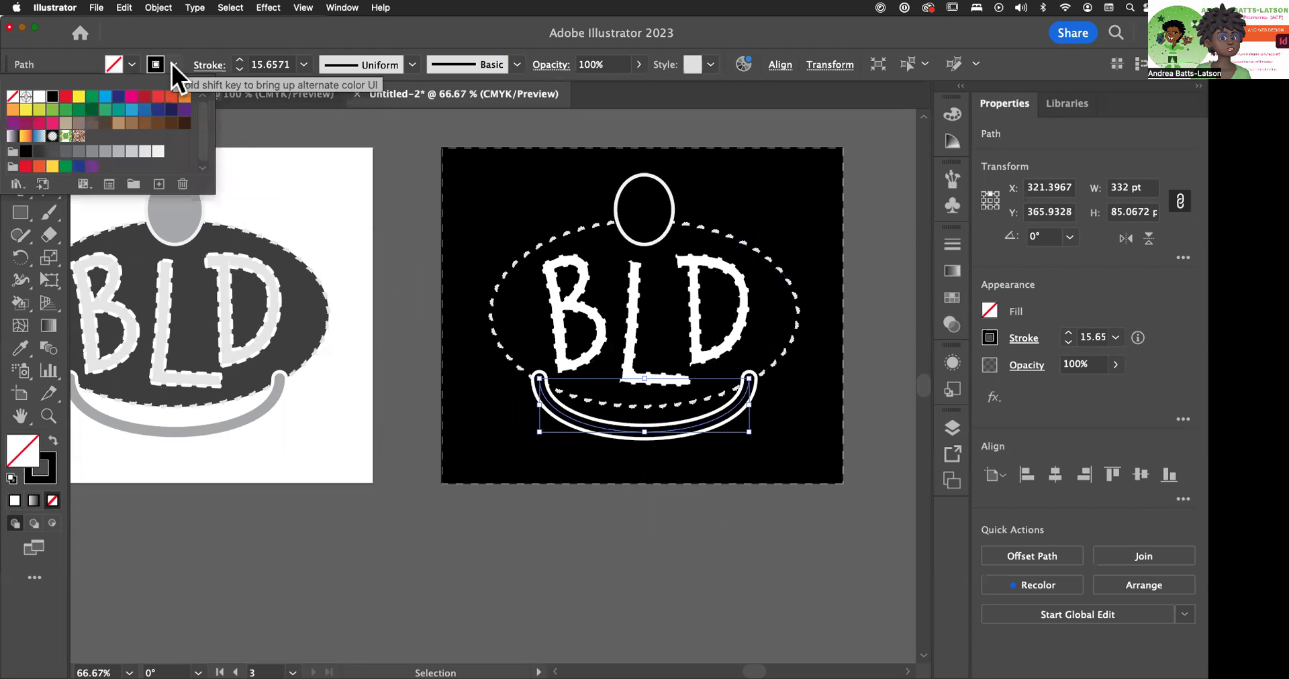
click(40, 96)
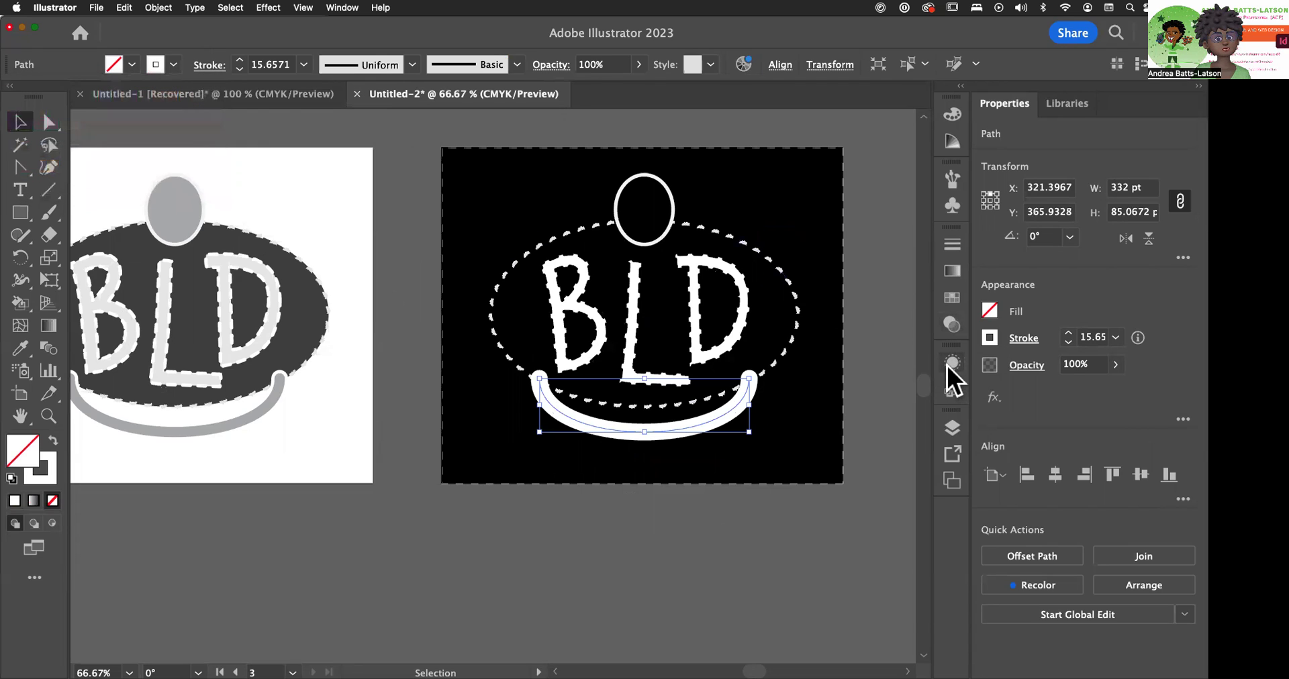
Set the curved path's 15.657 pt stroke to black in its Appearance attributes, leaving the 25.899 pt stroke white
click(951, 365)
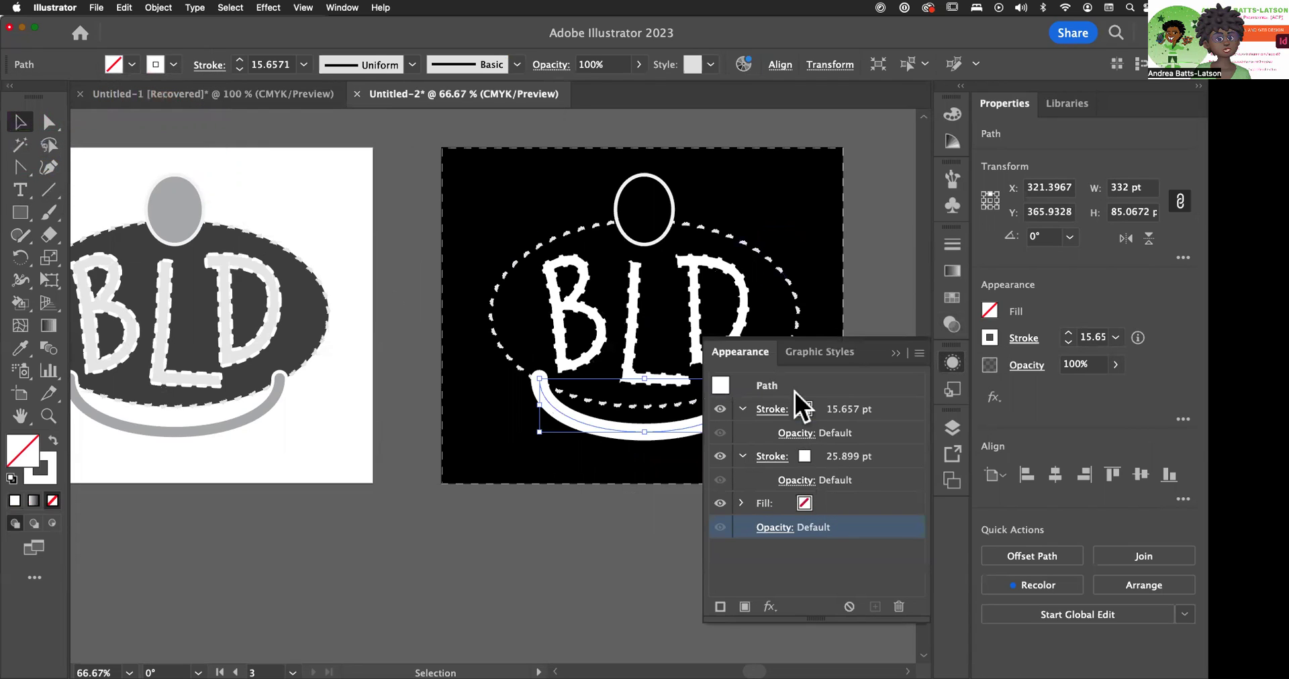
click(809, 458)
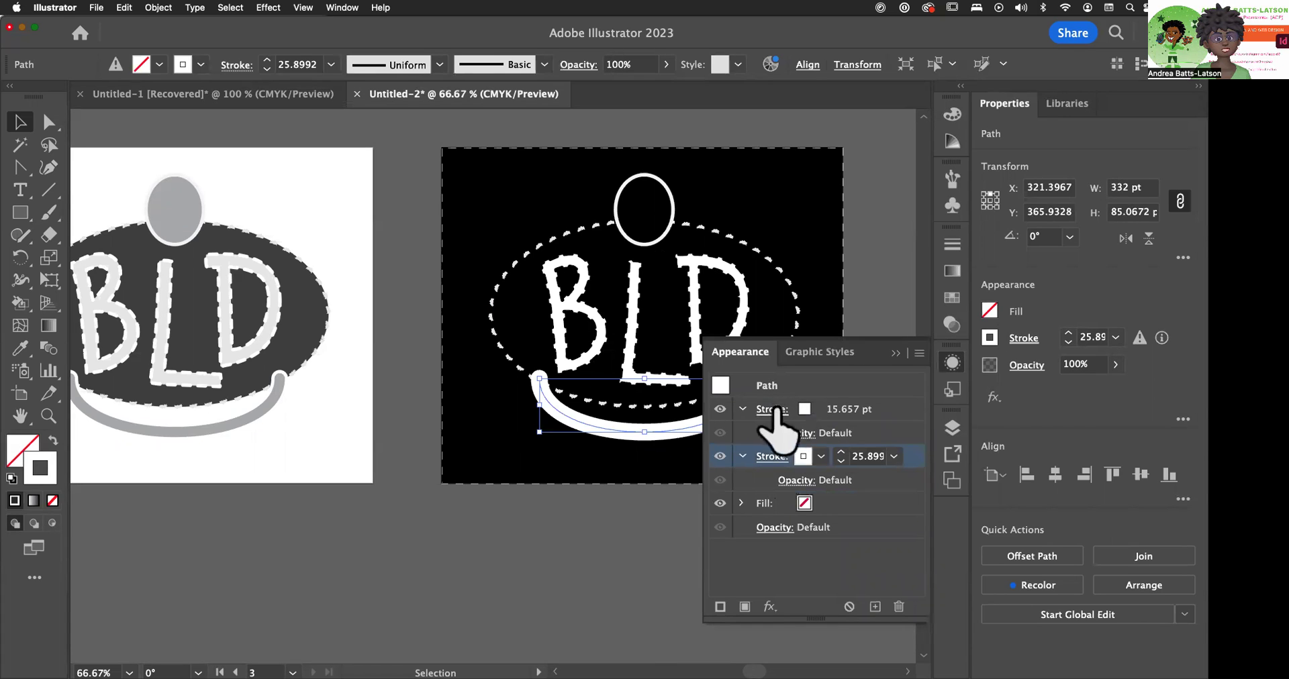
click(804, 411)
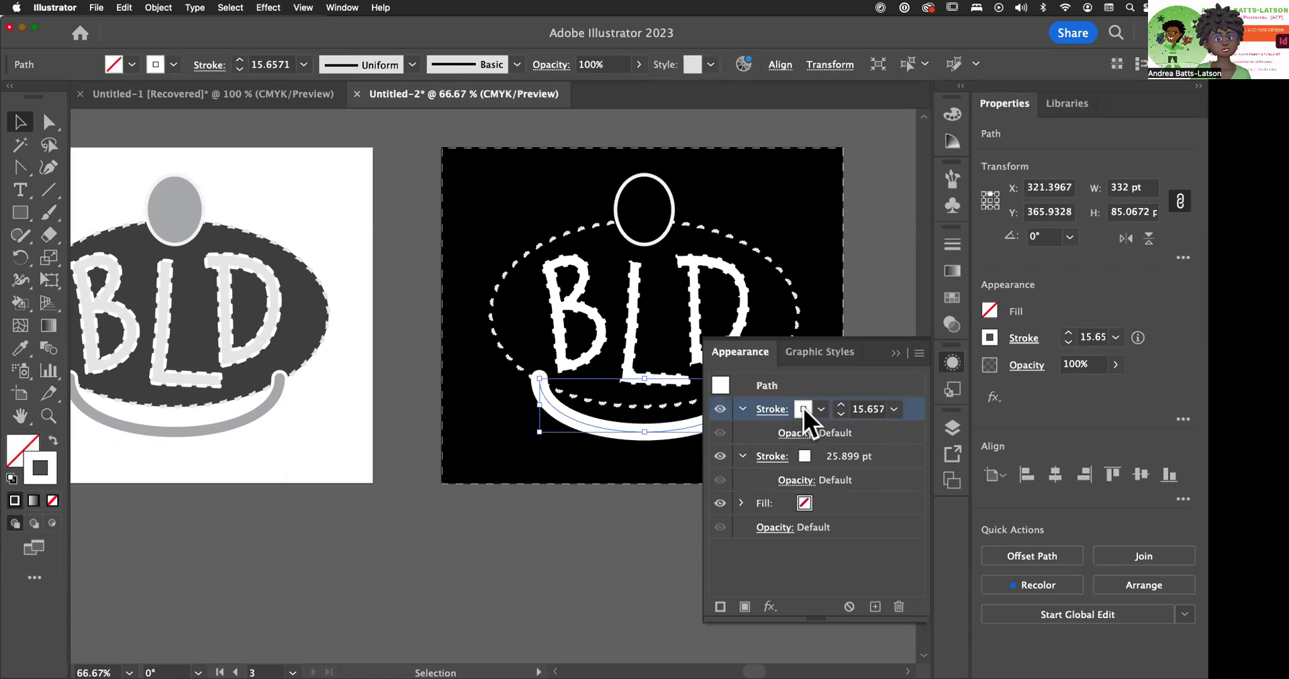
click(822, 411)
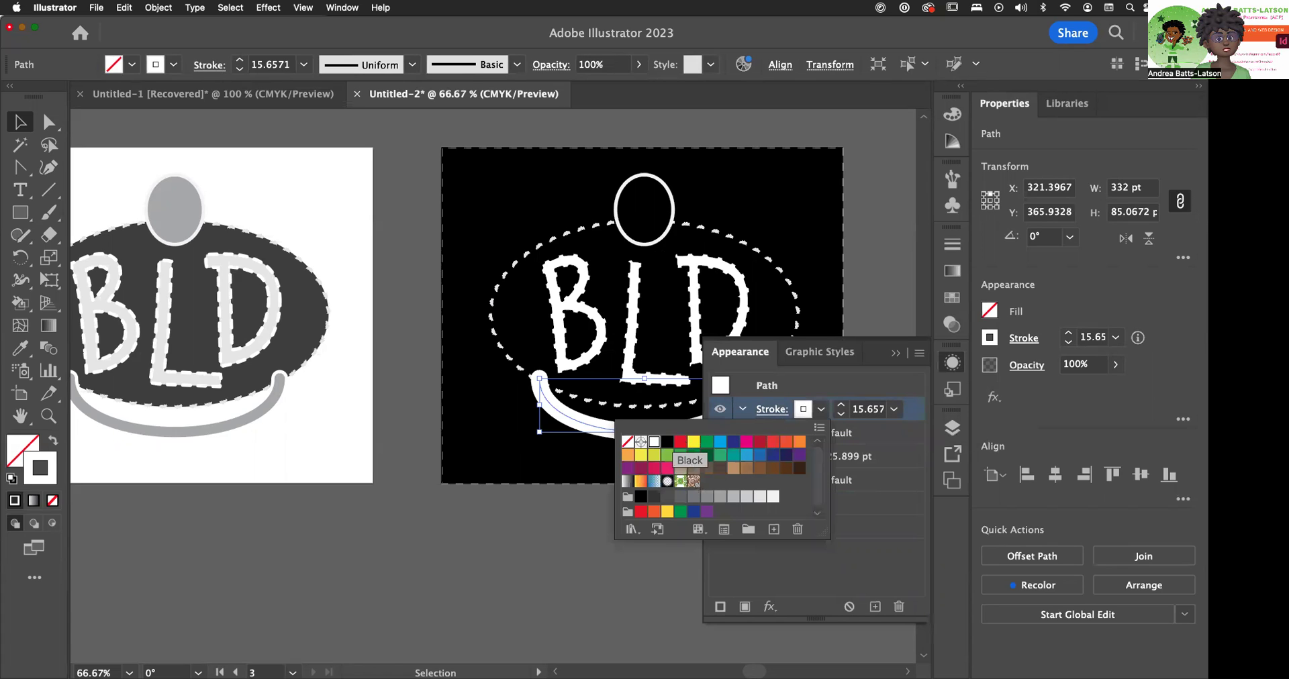
click(667, 441)
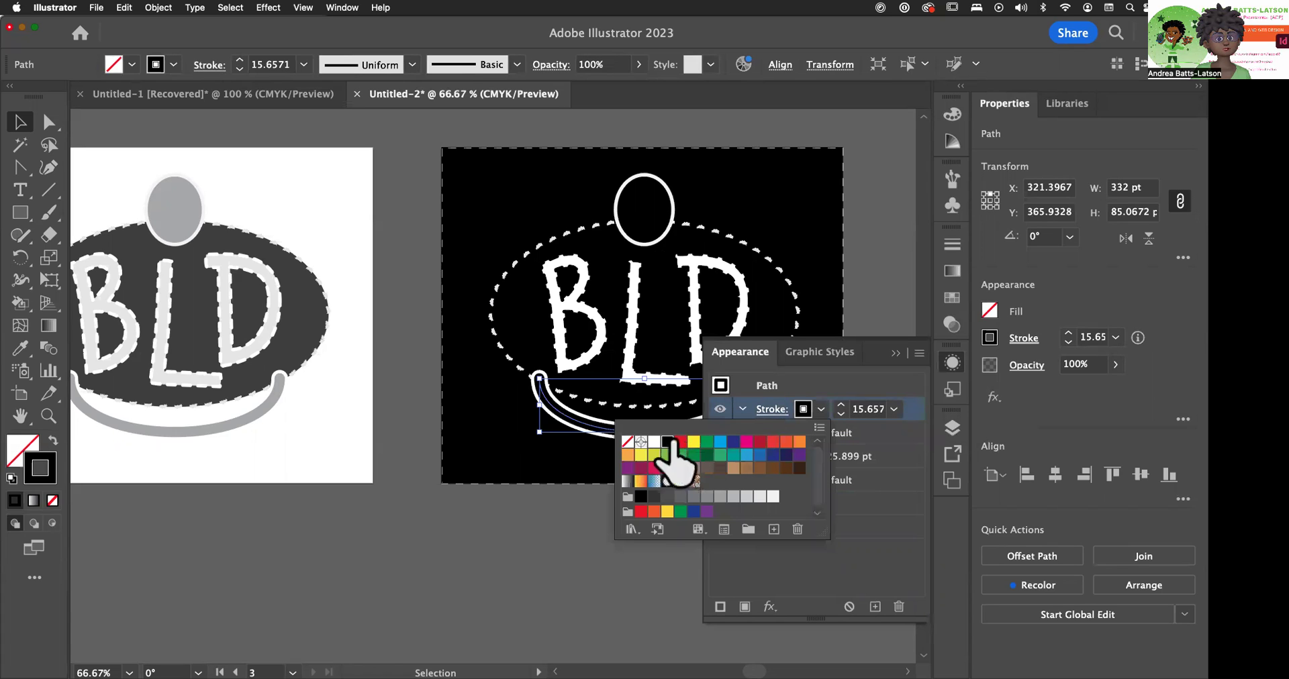
Fill the large oval behind the BLD lettering with white on the black-background artboard
click(557, 538)
click(897, 353)
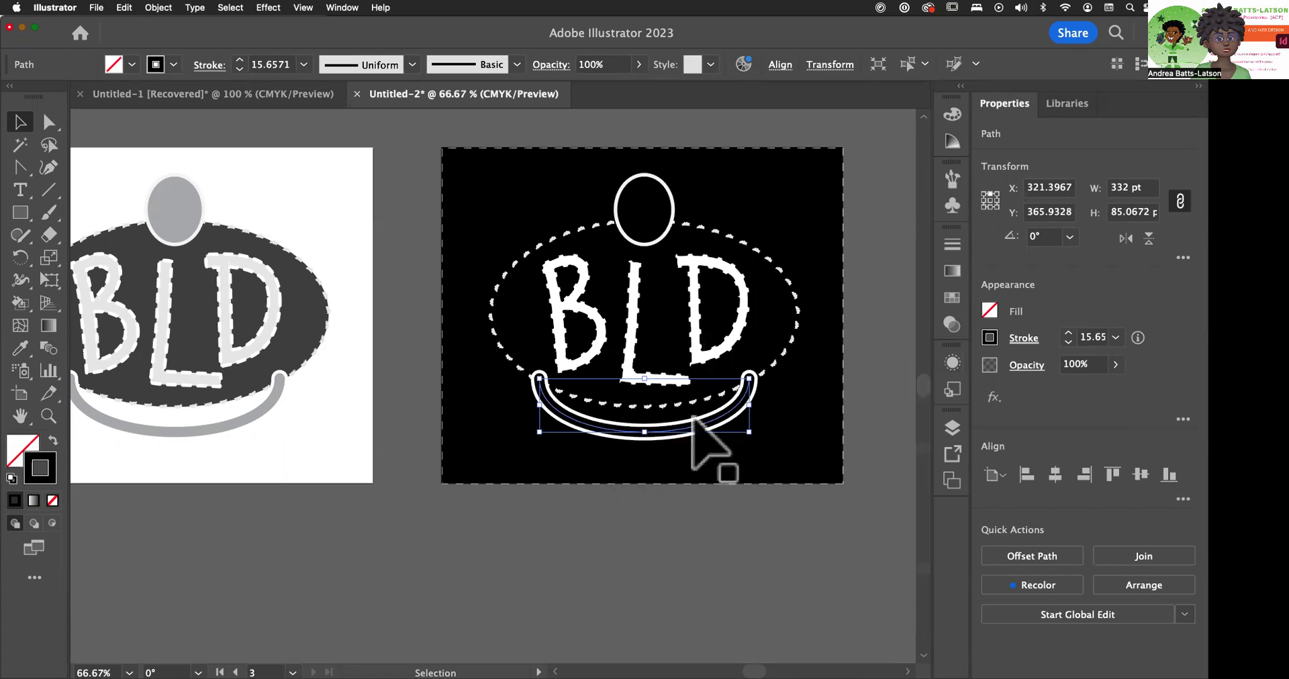
click(499, 445)
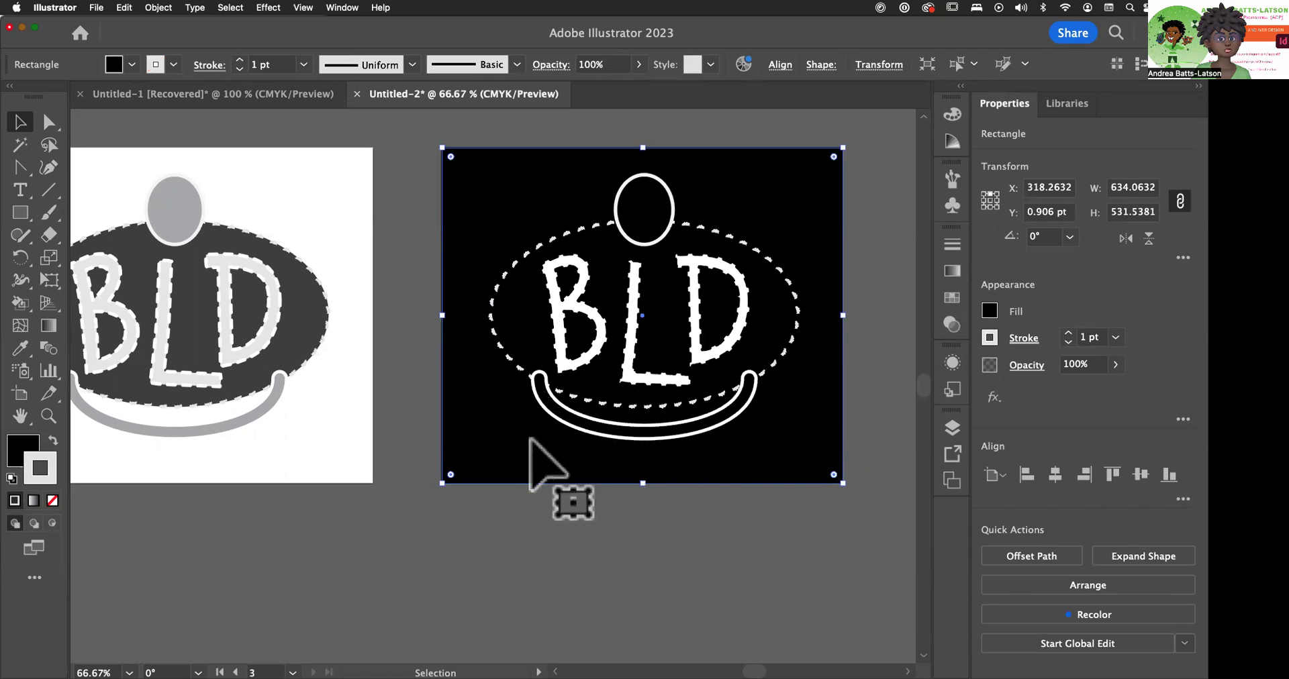
click(531, 323)
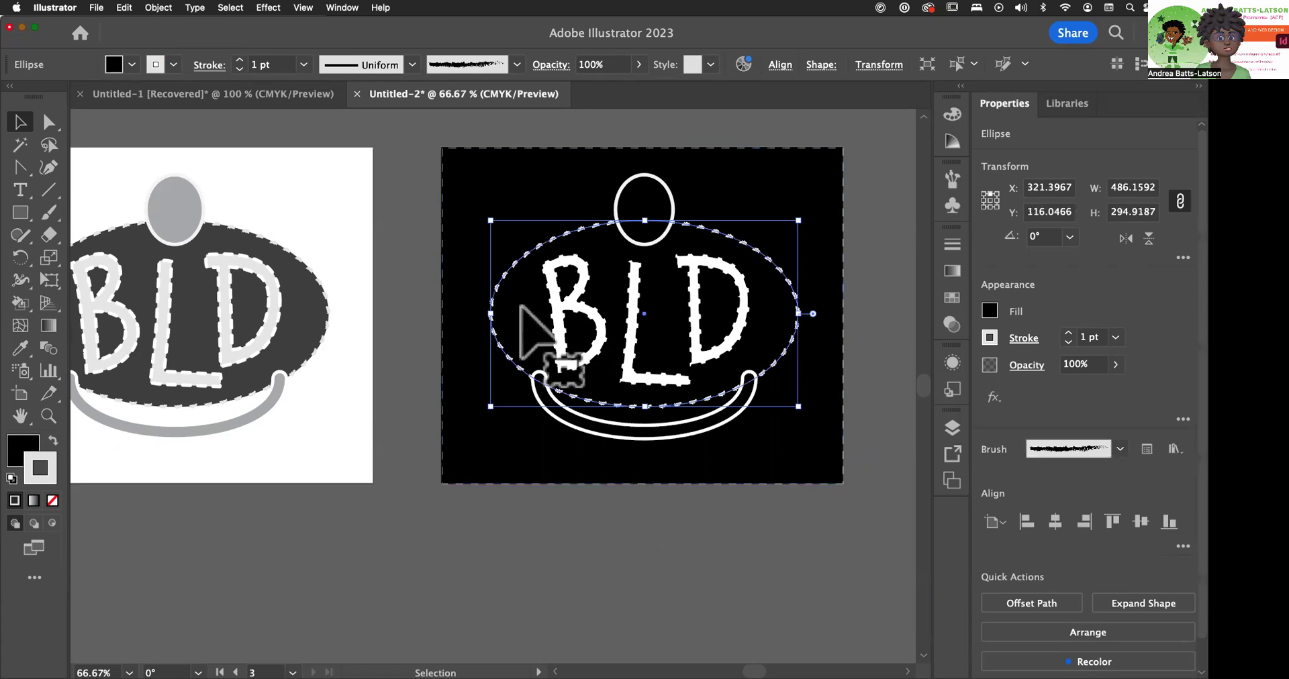
click(131, 65)
click(39, 98)
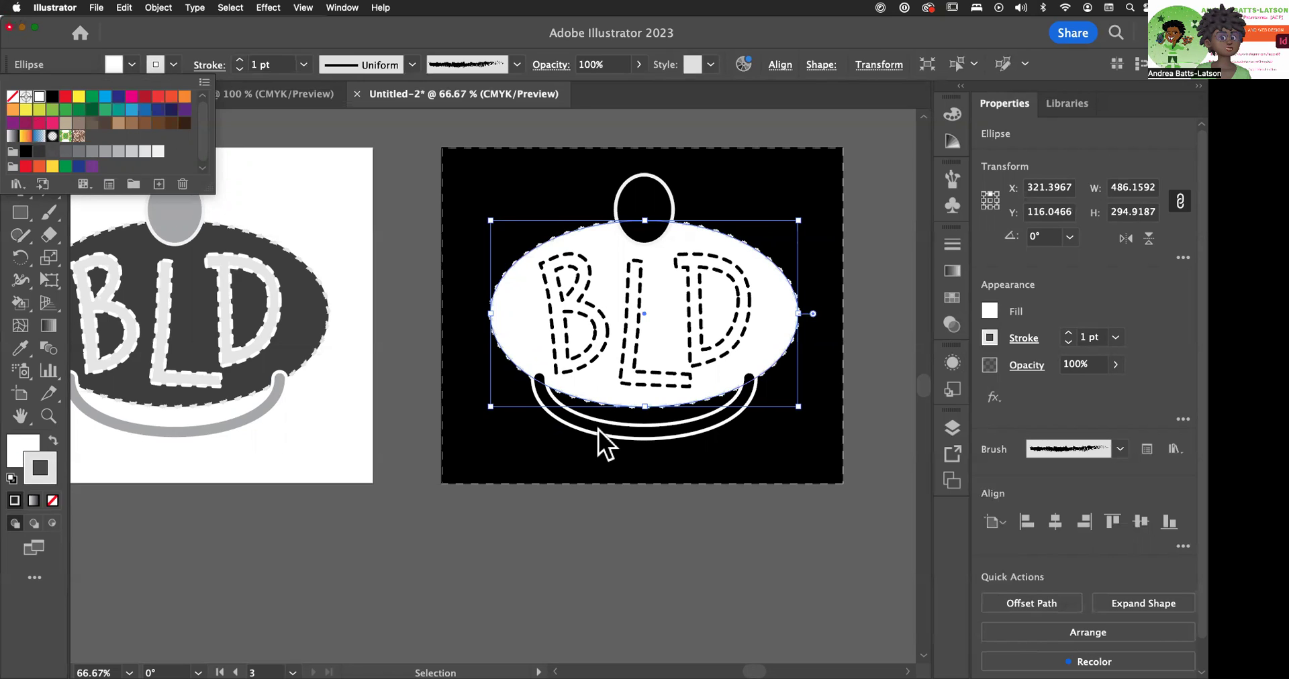
click(586, 554)
Place a copy of the black background rectangle behind the logo on the grayscale artboard
click(548, 470)
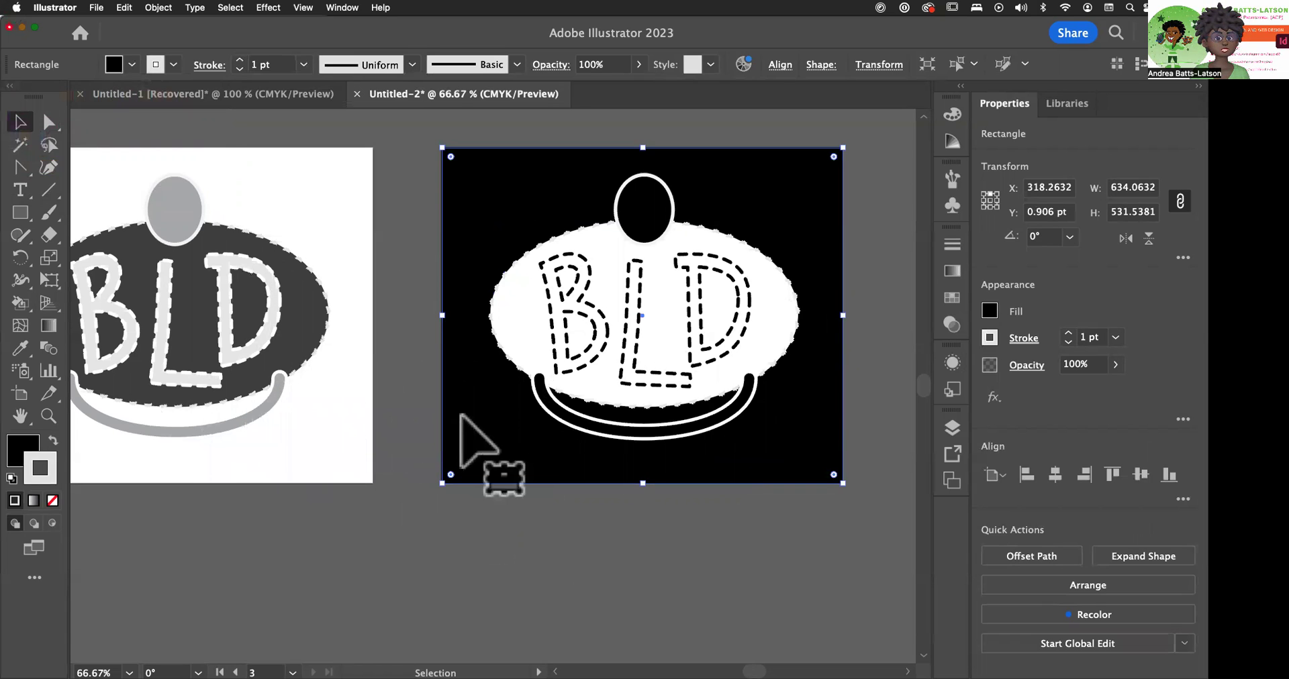
key(space)
drag(680, 480, 447, 463)
key(space)
drag(288, 464, 598, 463)
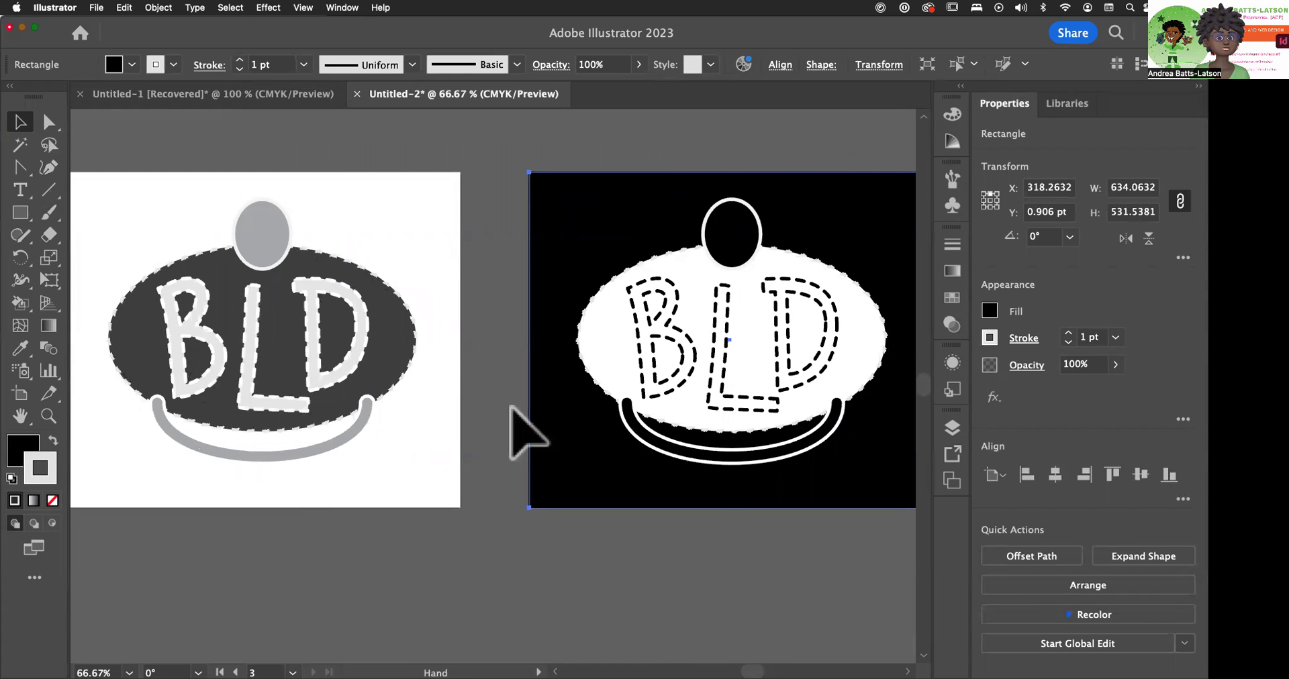
drag(504, 437, 246, 446)
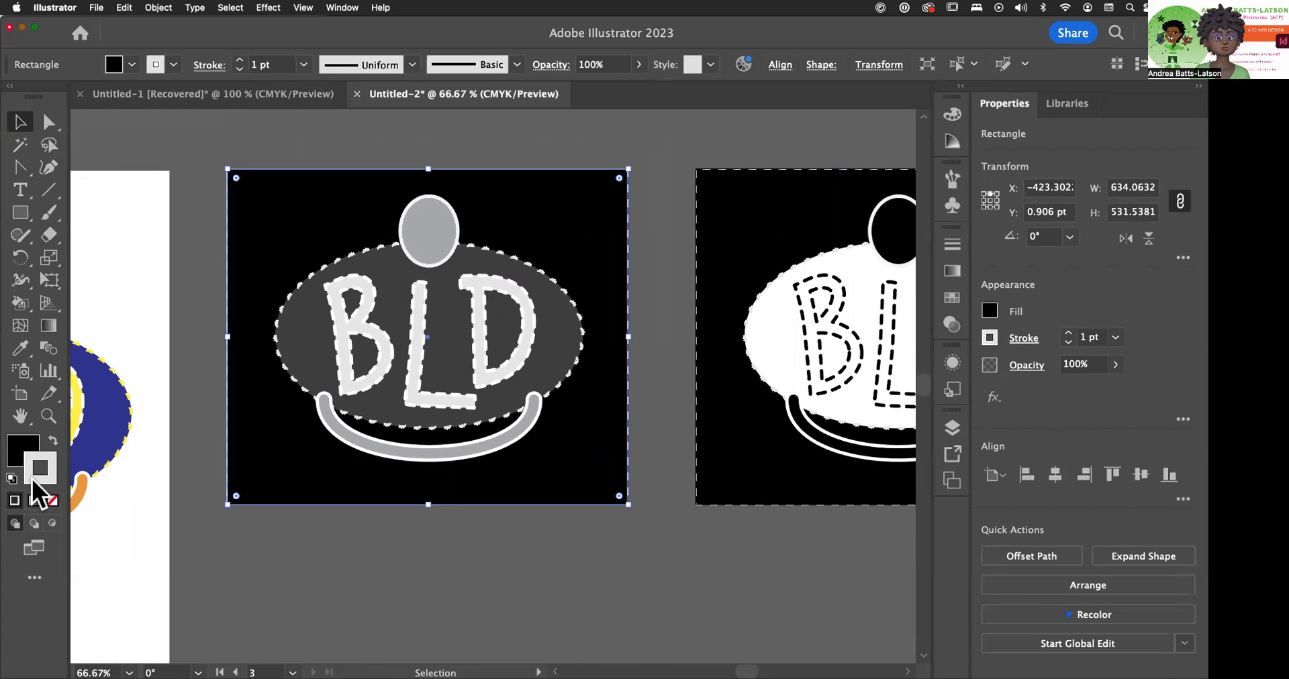
Swap the grayscale background rectangle's fill and stroke back and forth to compare both versions, ending on light gray fill with black stroke
click(52, 441)
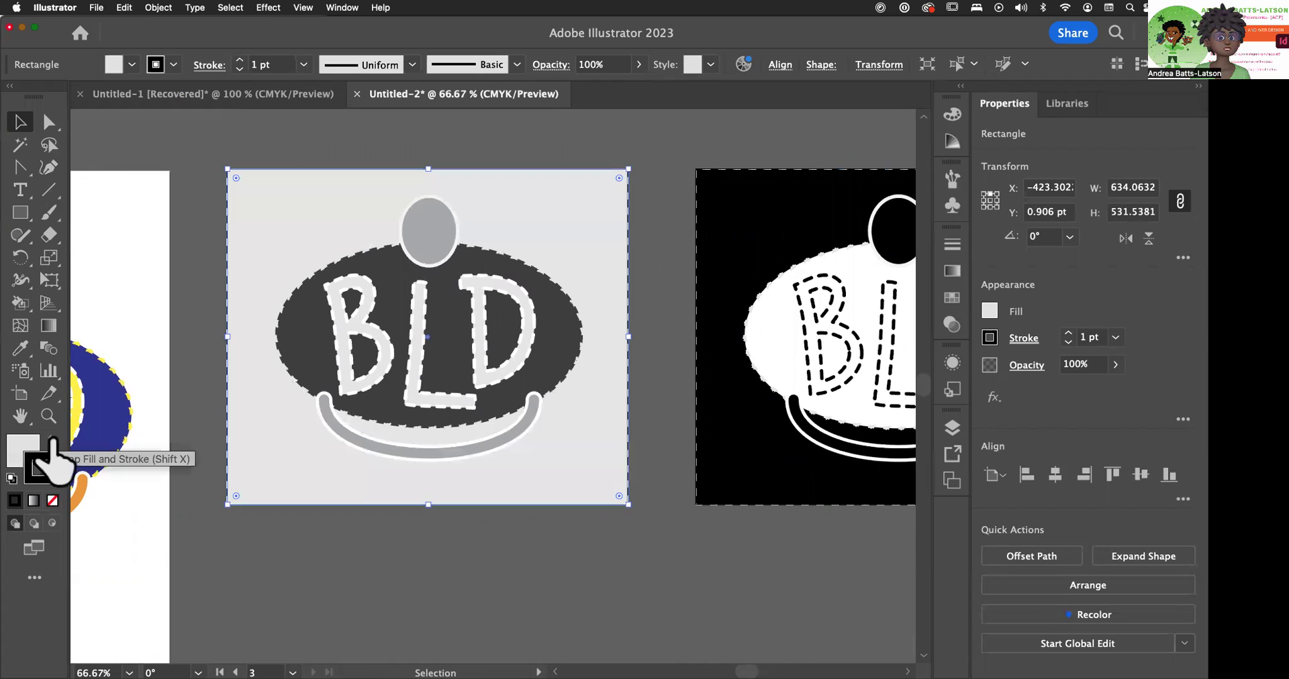
click(52, 442)
click(51, 441)
click(52, 441)
click(50, 437)
click(51, 438)
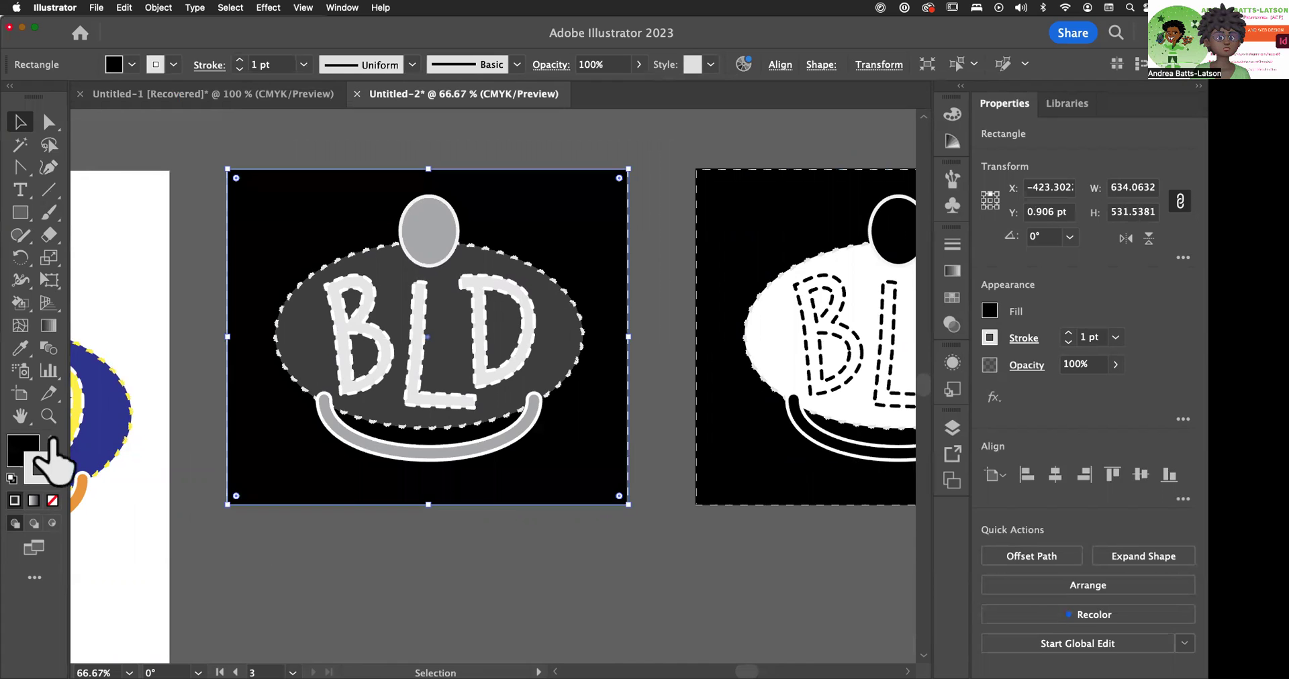
click(51, 438)
click(52, 441)
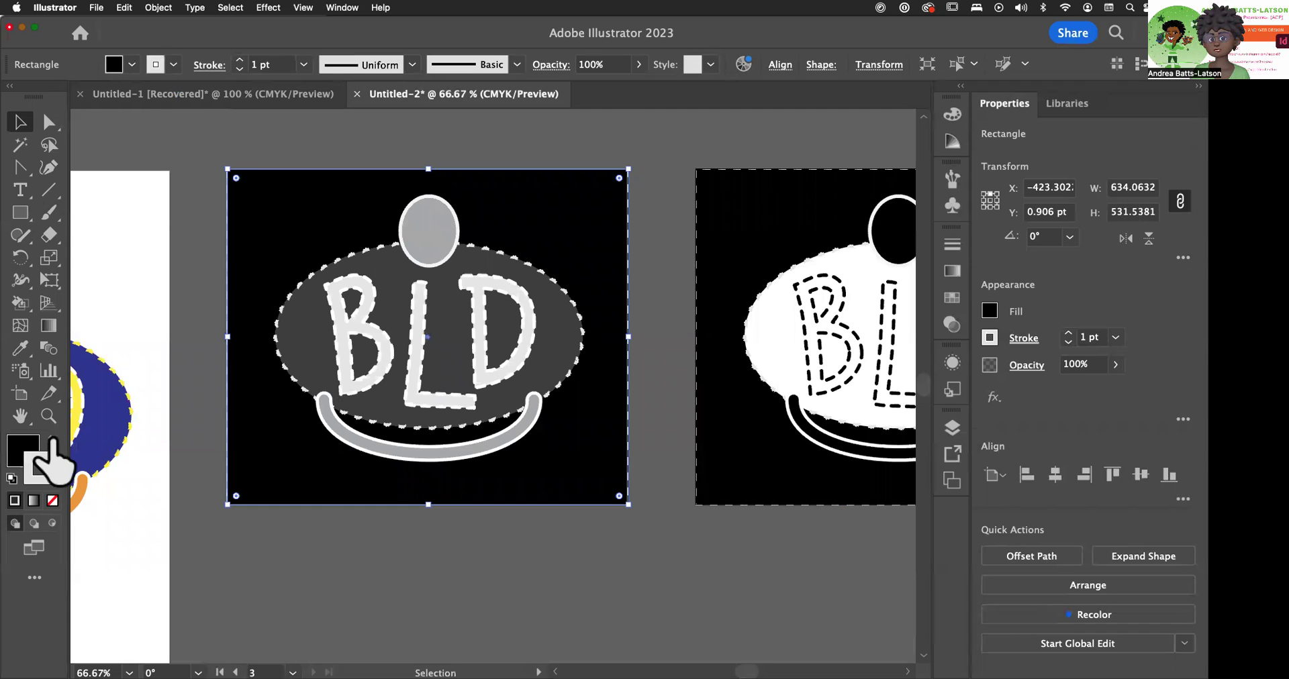
click(51, 440)
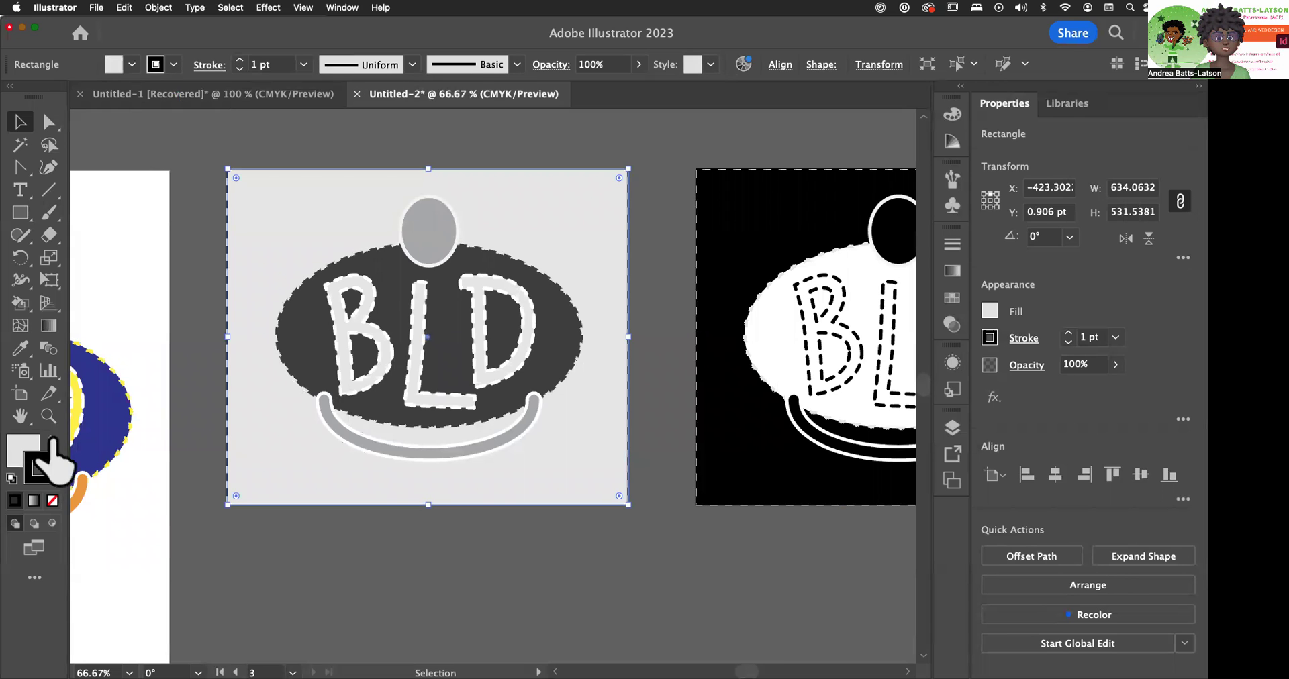
Duplicate the black-and-white logo artboard with its artwork beside the original using the Artboard tool
drag(743, 426, 204, 440)
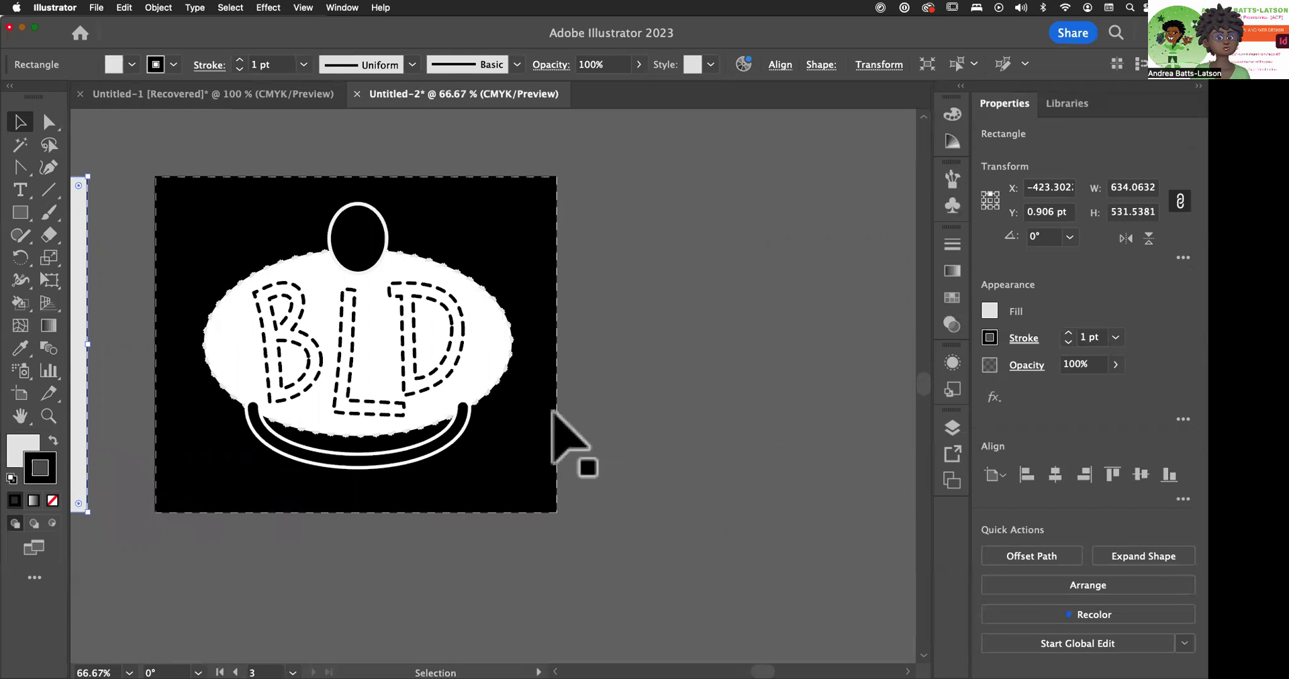
click(26, 396)
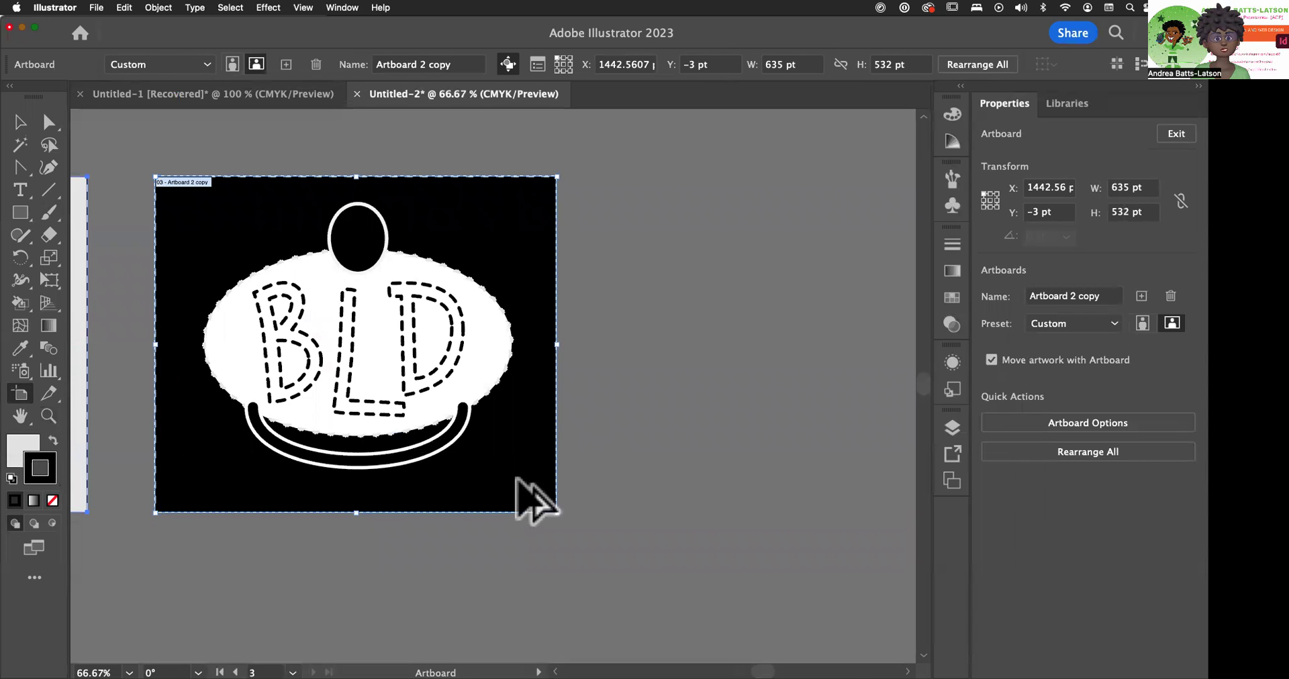
drag(516, 477, 474, 449)
drag(321, 561, 7, 517)
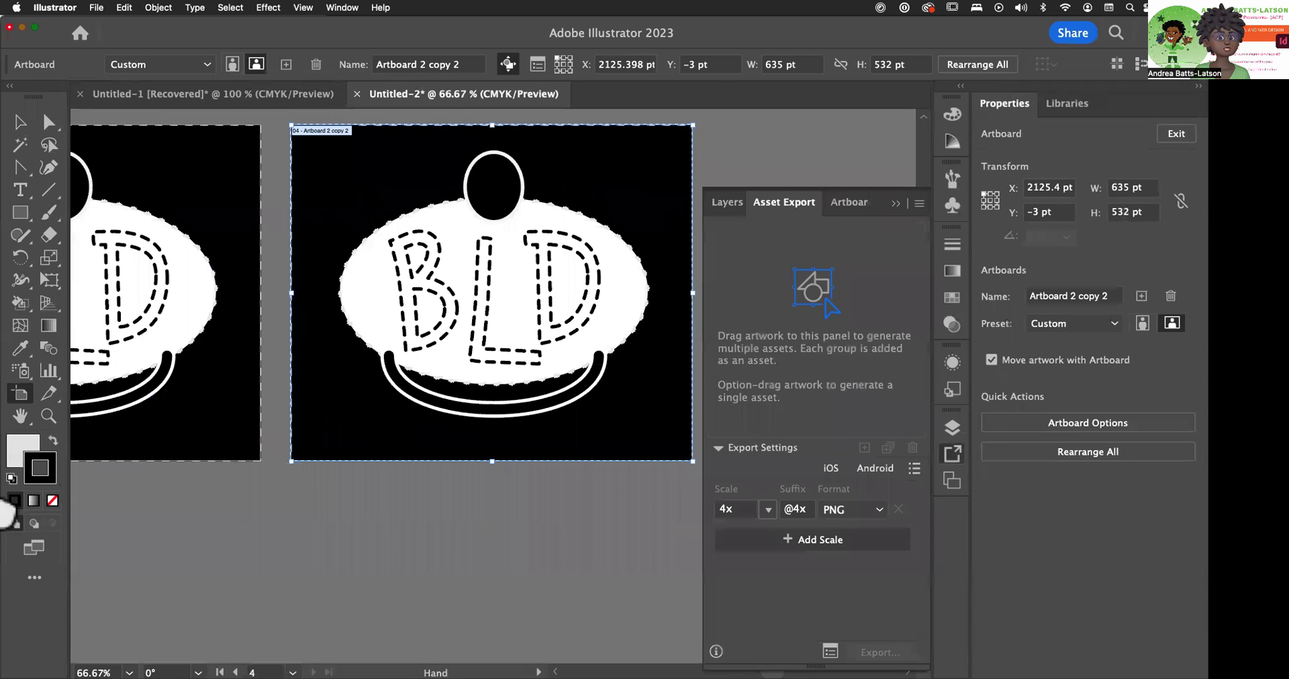
click(896, 205)
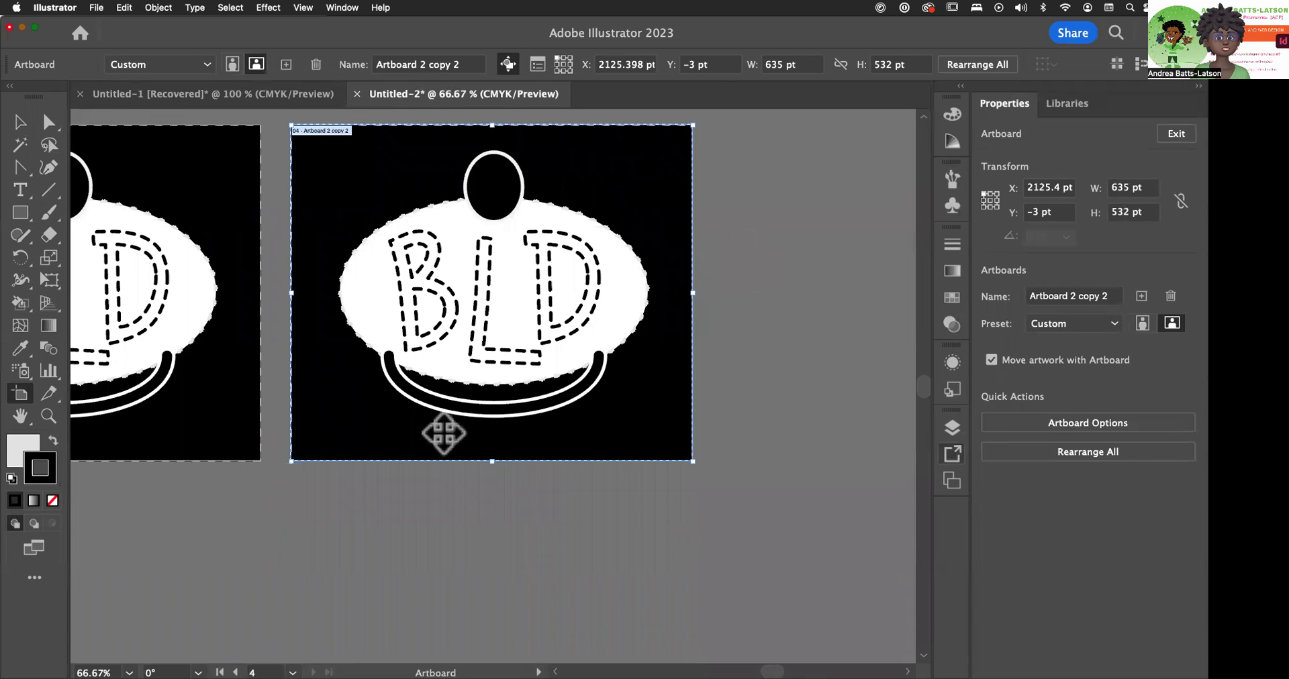
click(20, 123)
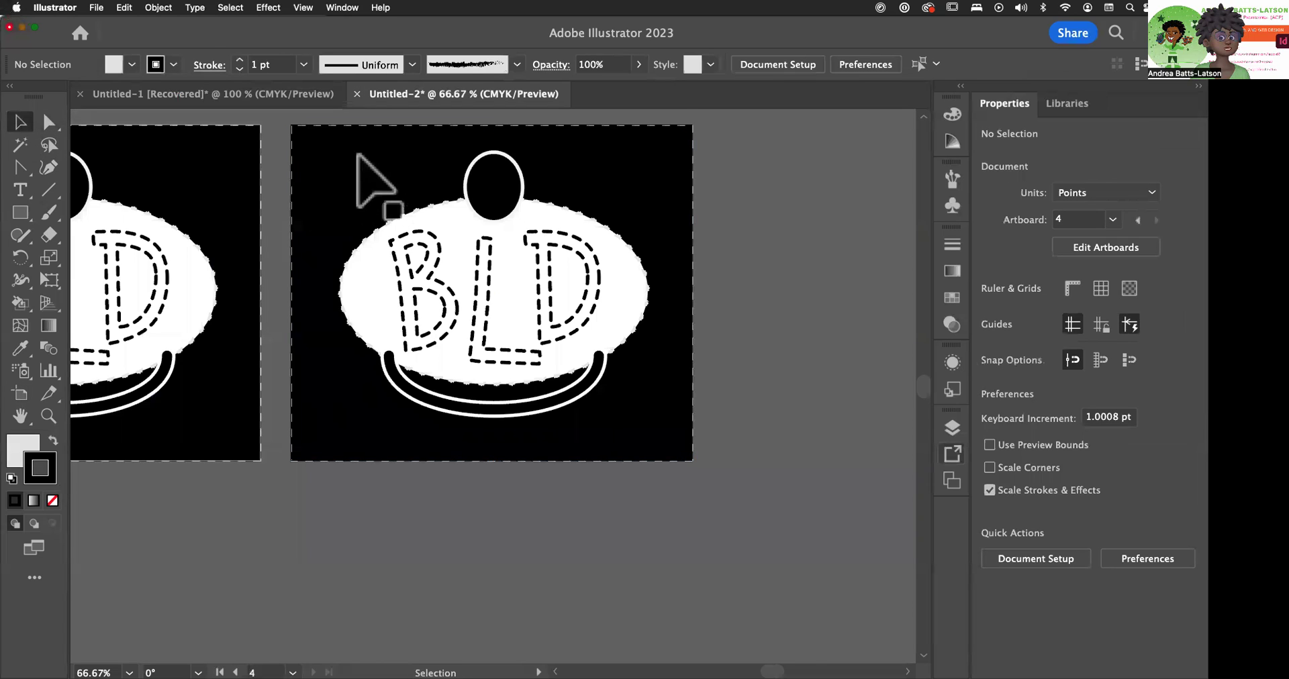
Give the background rectangle on the duplicated artboard a white fill and no stroke
click(363, 180)
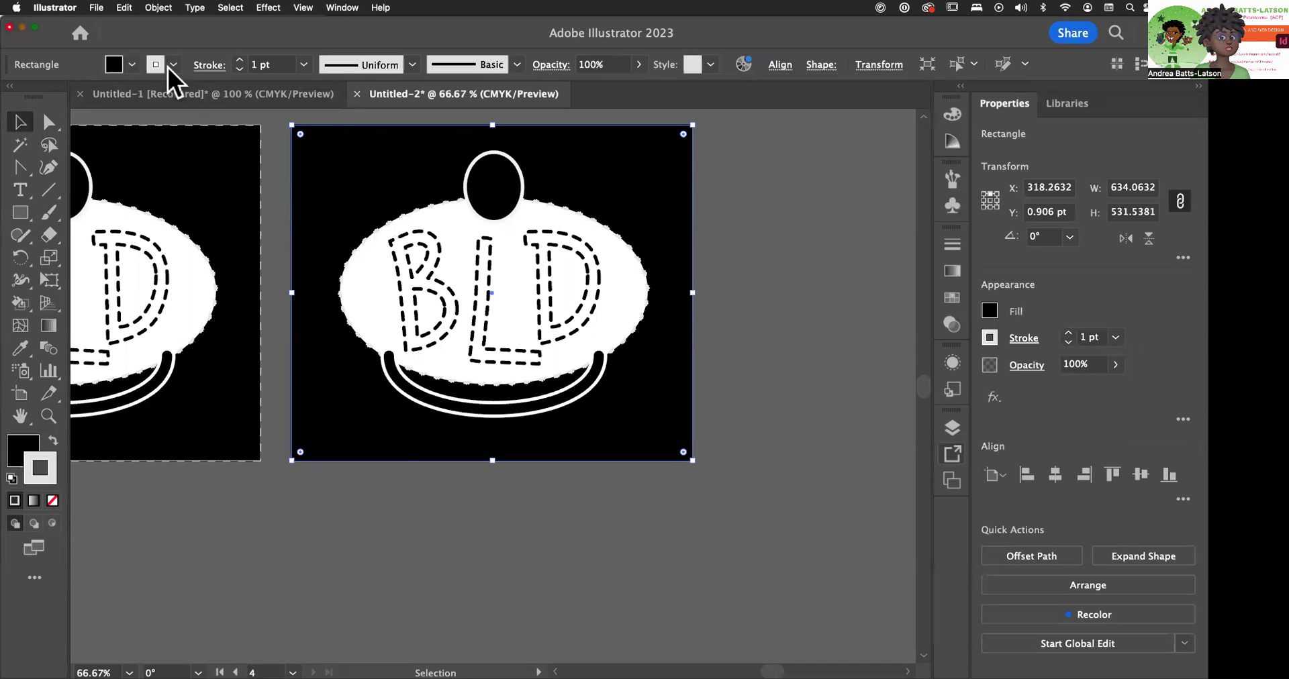
click(172, 65)
click(39, 97)
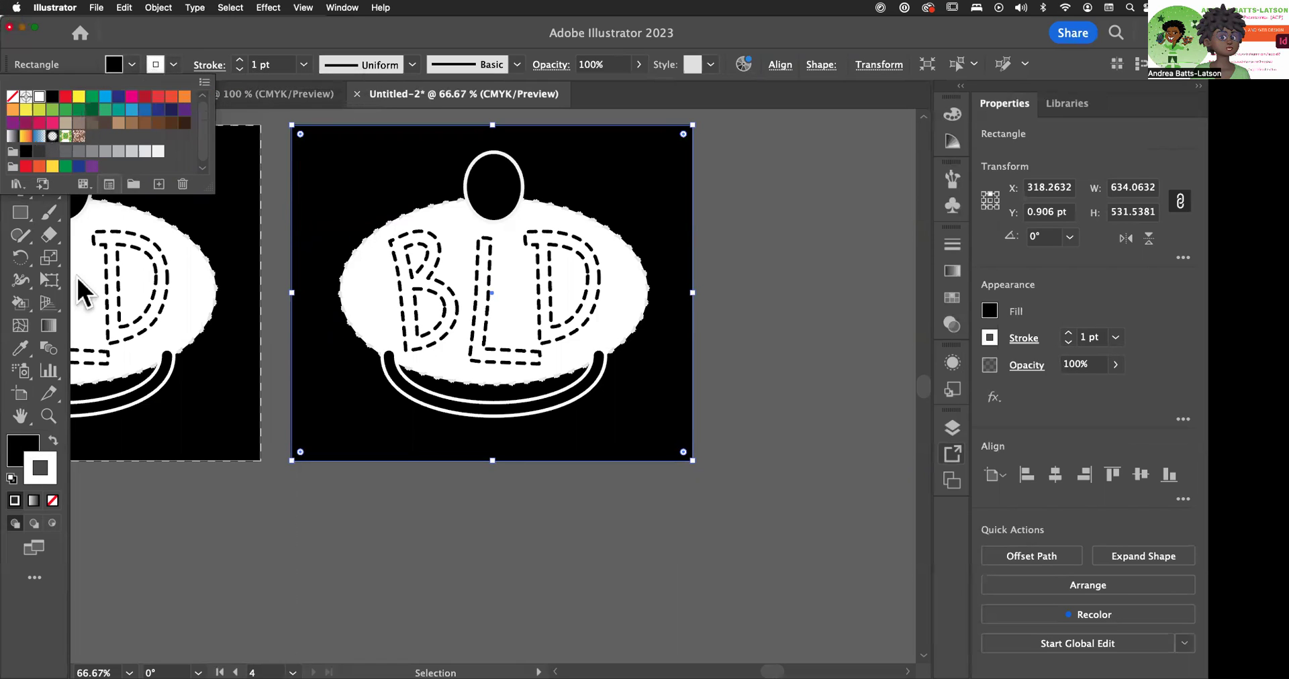
click(47, 465)
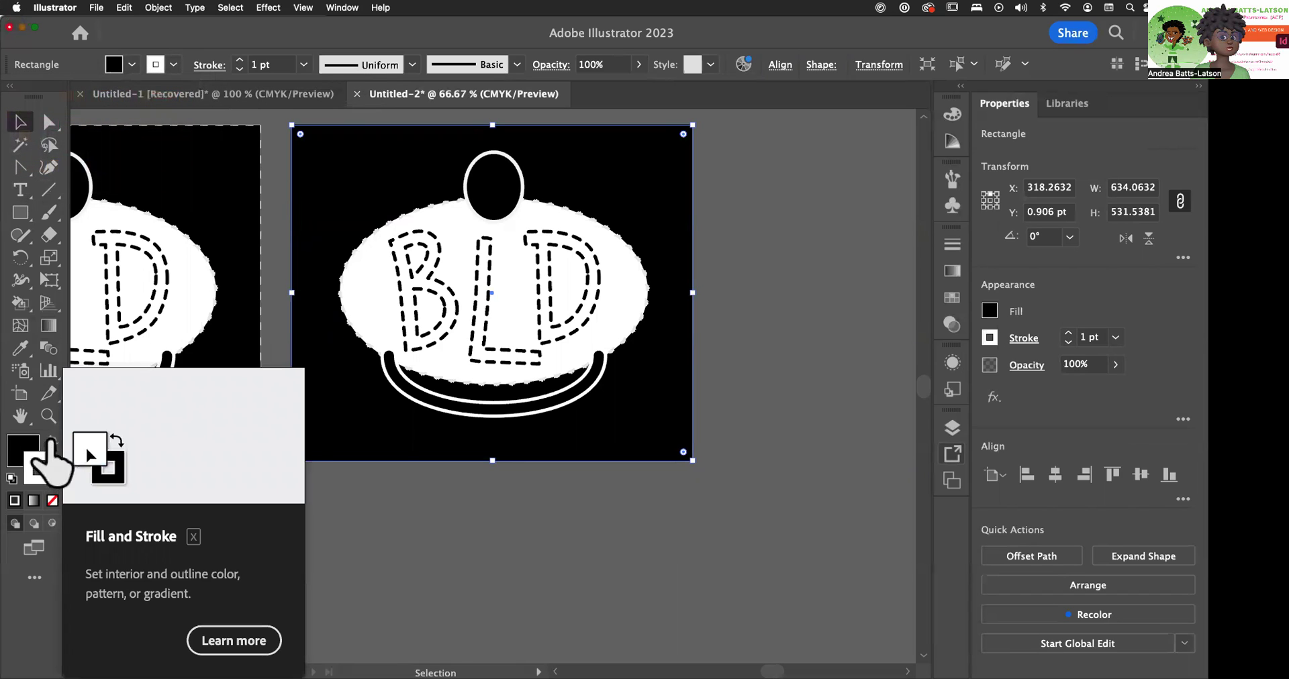
click(53, 441)
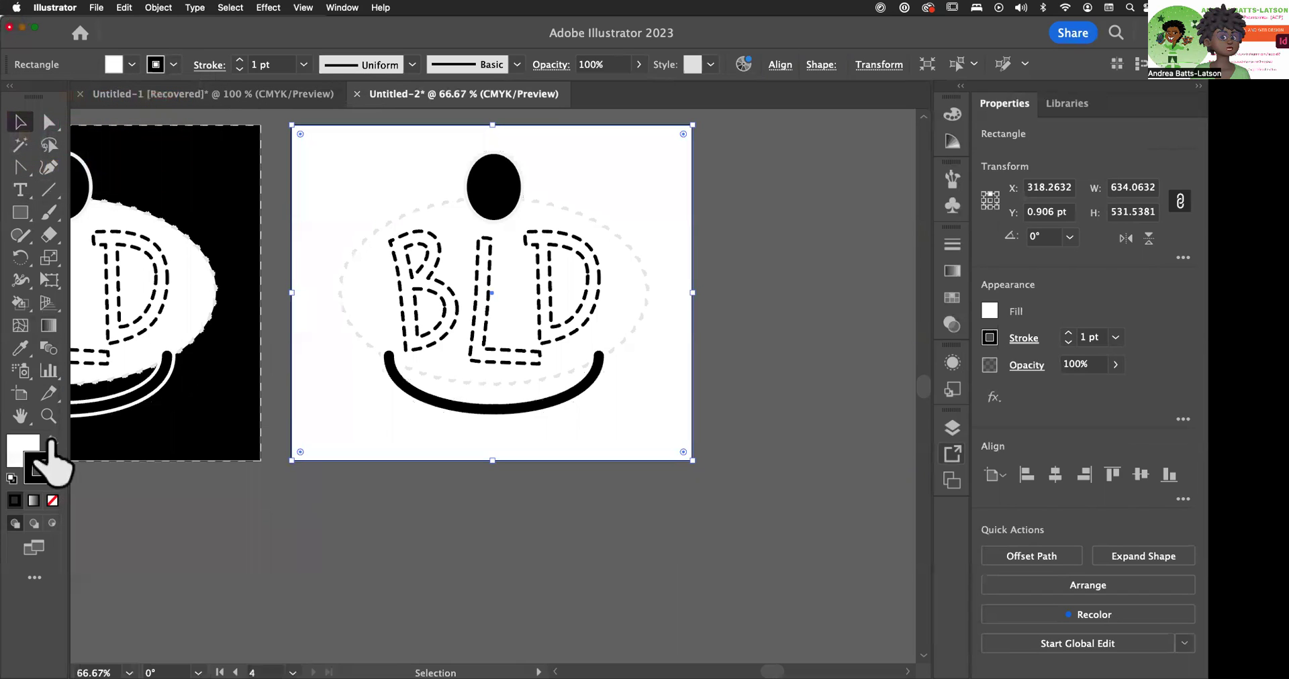
click(53, 501)
click(17, 450)
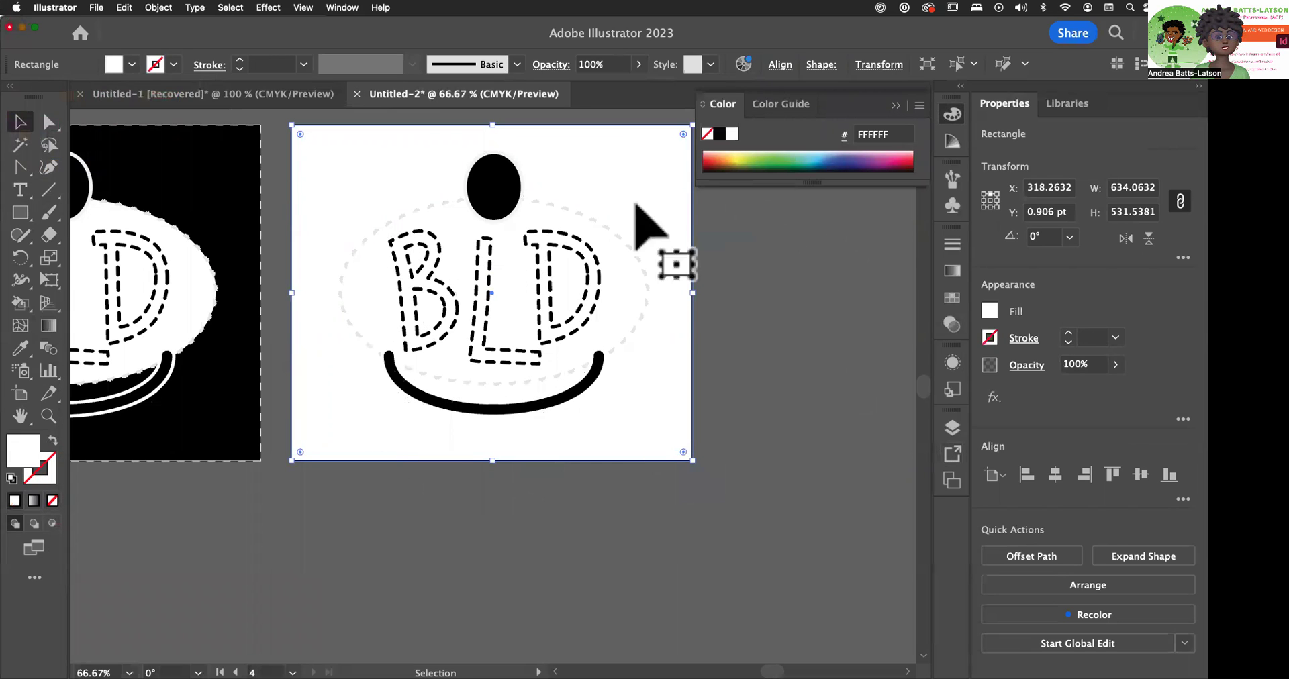
Fill the small oval above the lettering with white and set its 5 pt stroke to black on the white-background artboard
key(space)
drag(486, 524, 679, 547)
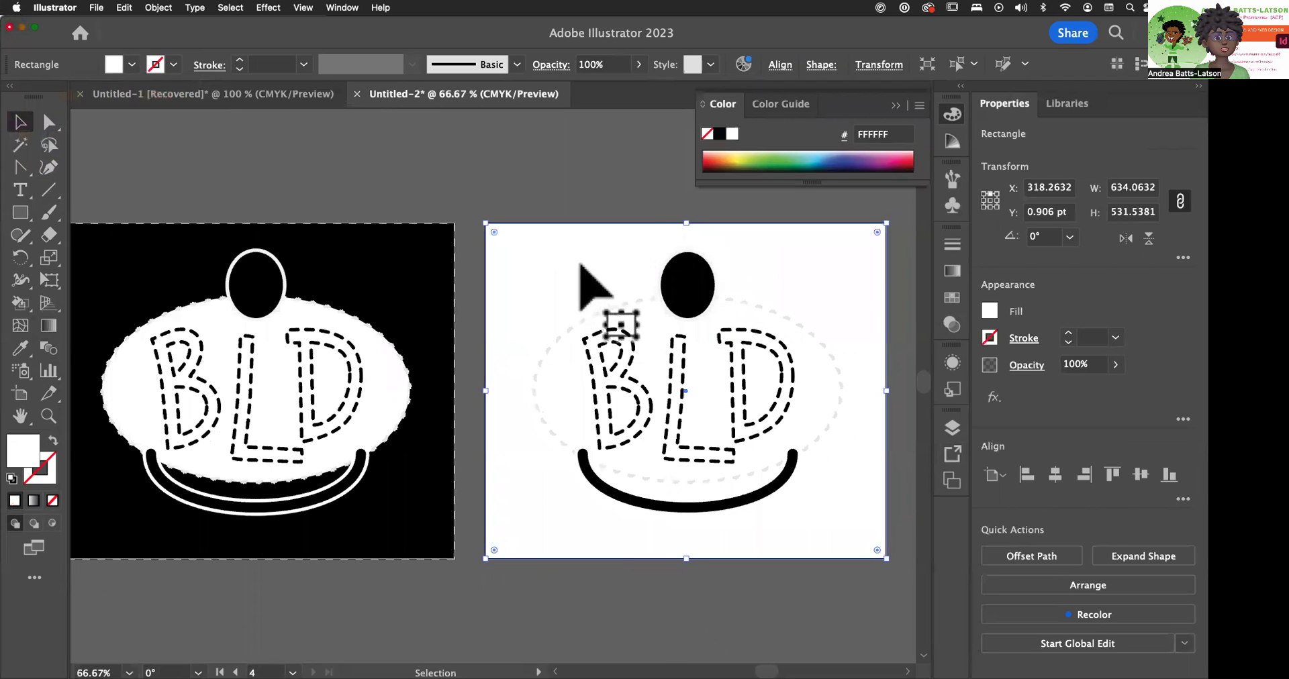
click(691, 285)
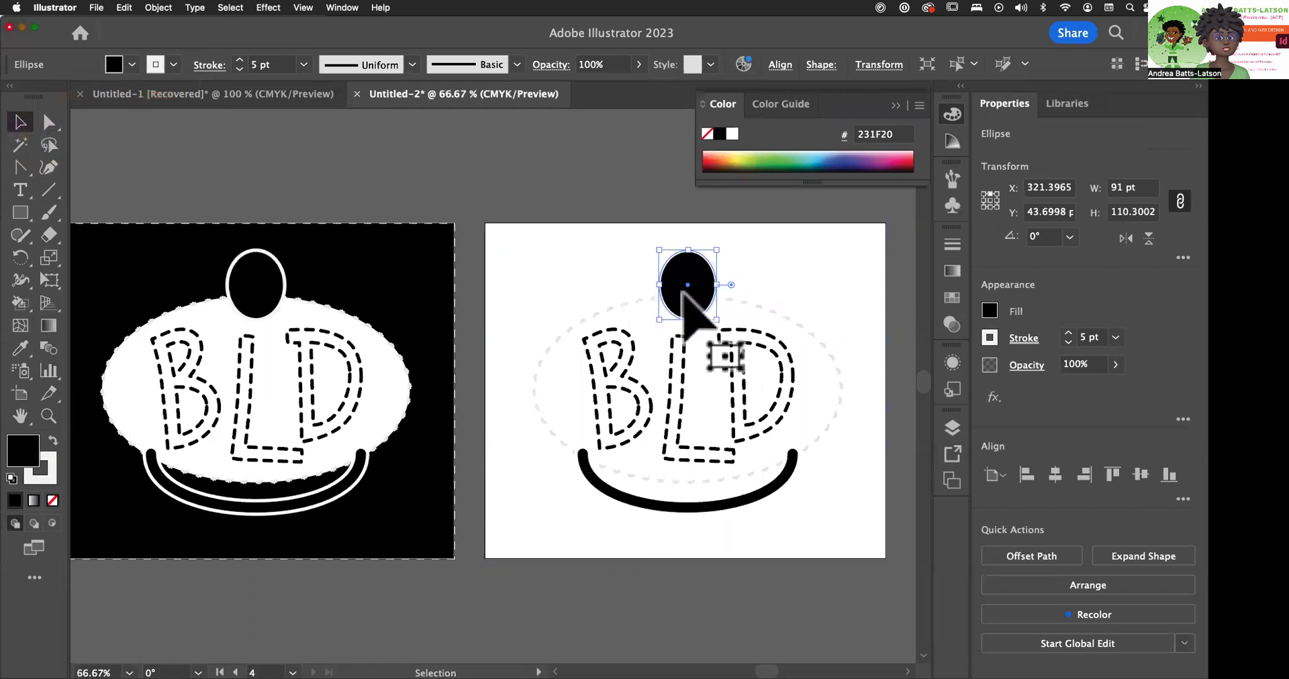
click(731, 136)
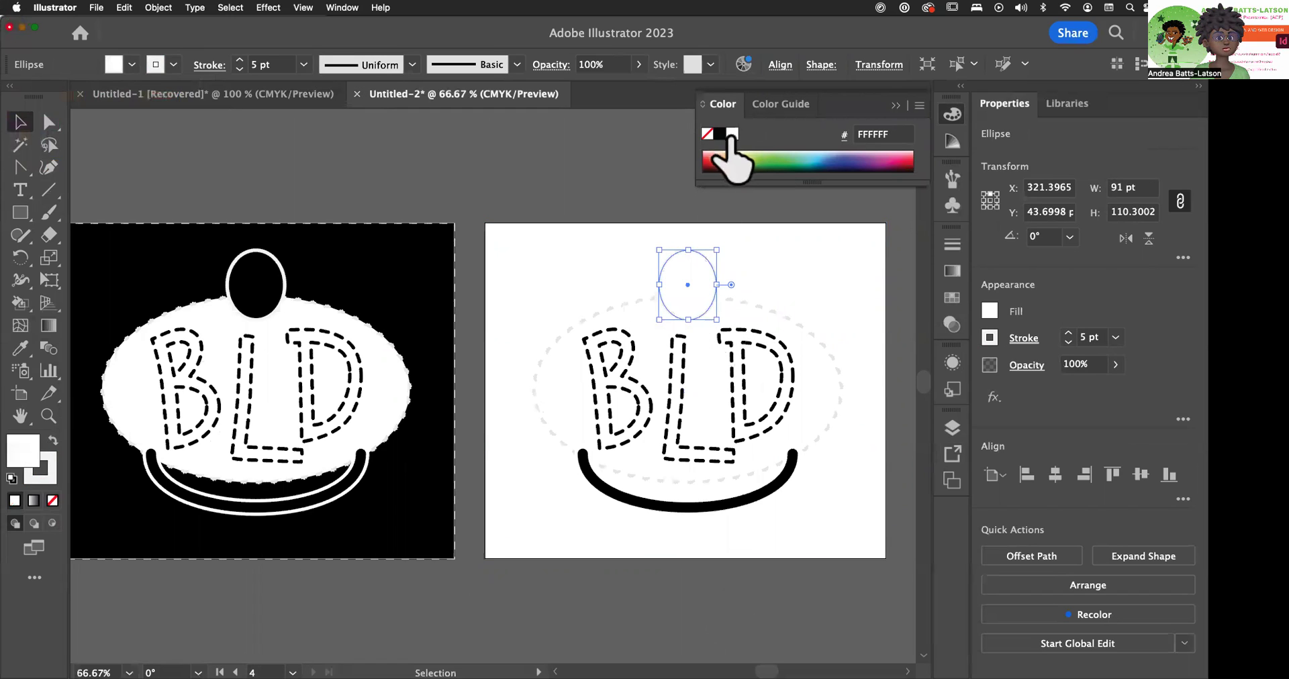
click(173, 65)
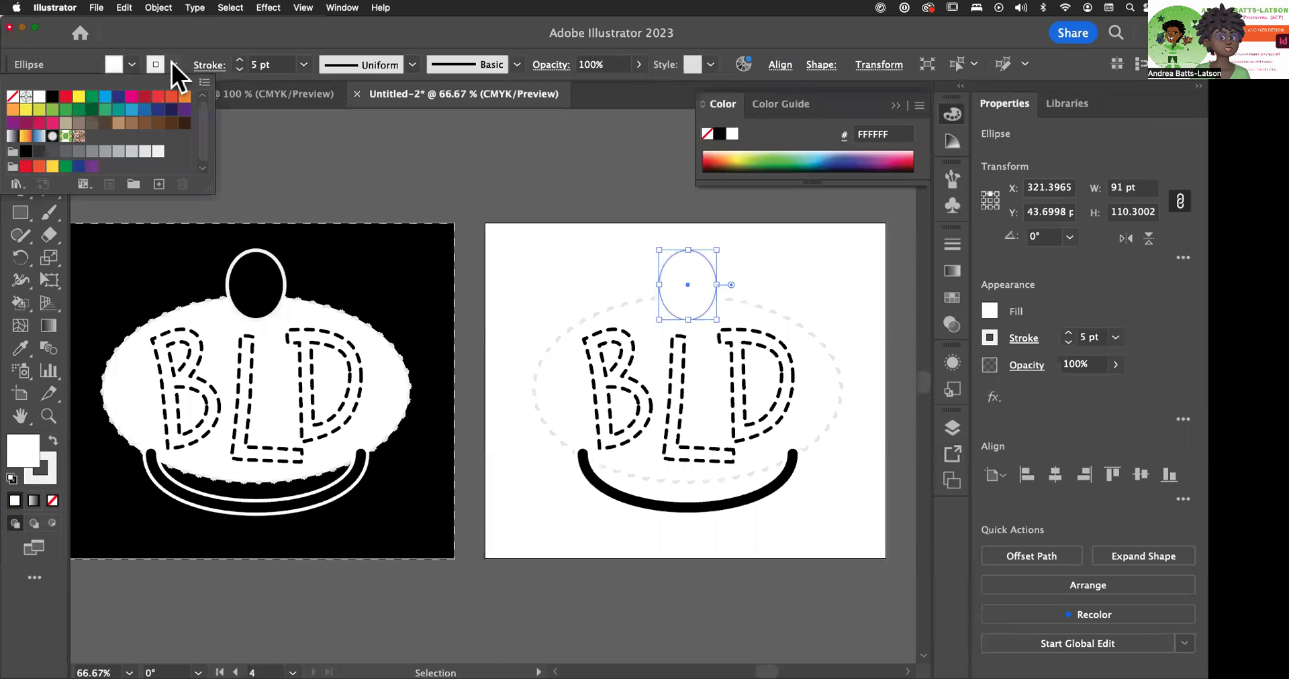
click(52, 97)
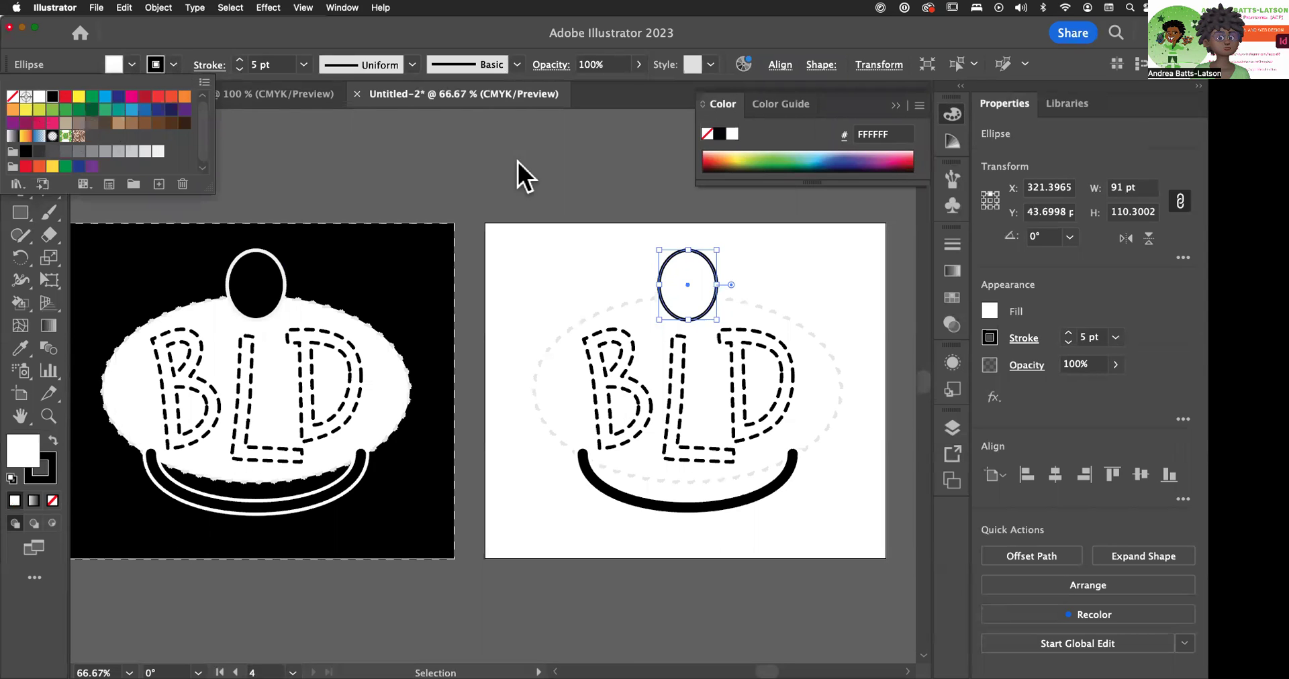
click(606, 321)
Fill the large oval behind the BLD lettering with black on the white-background artboard
click(638, 344)
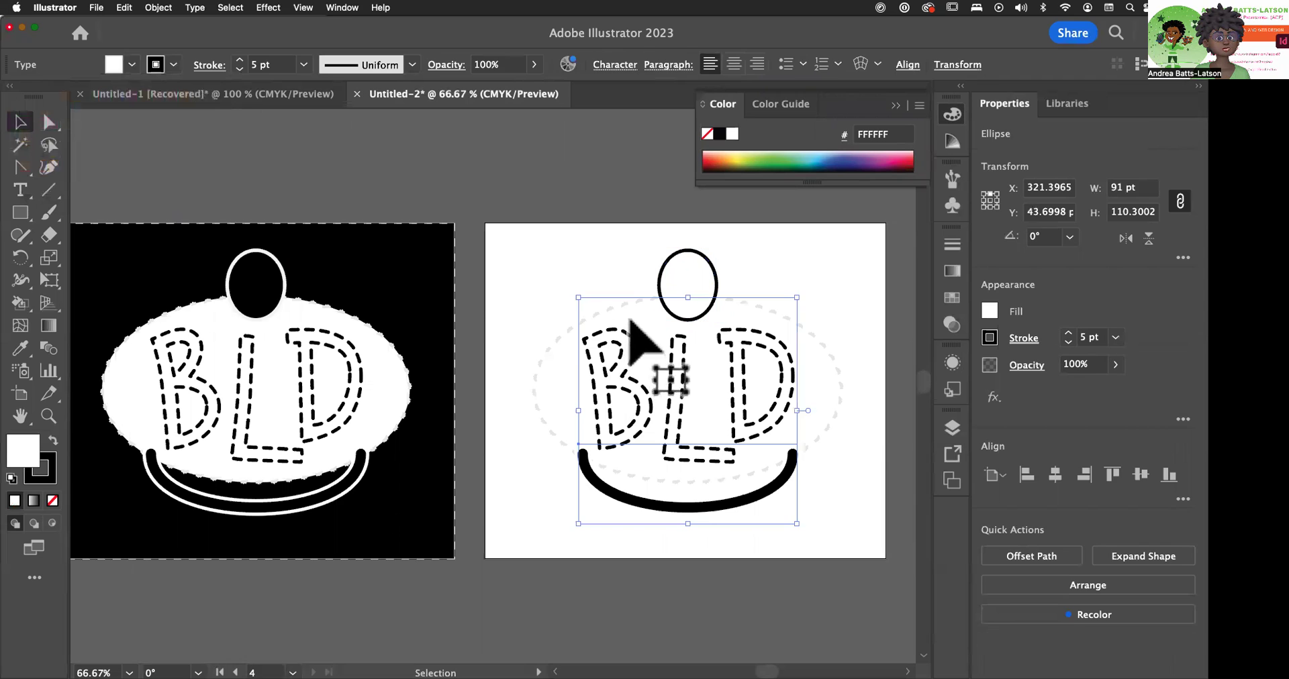
click(577, 376)
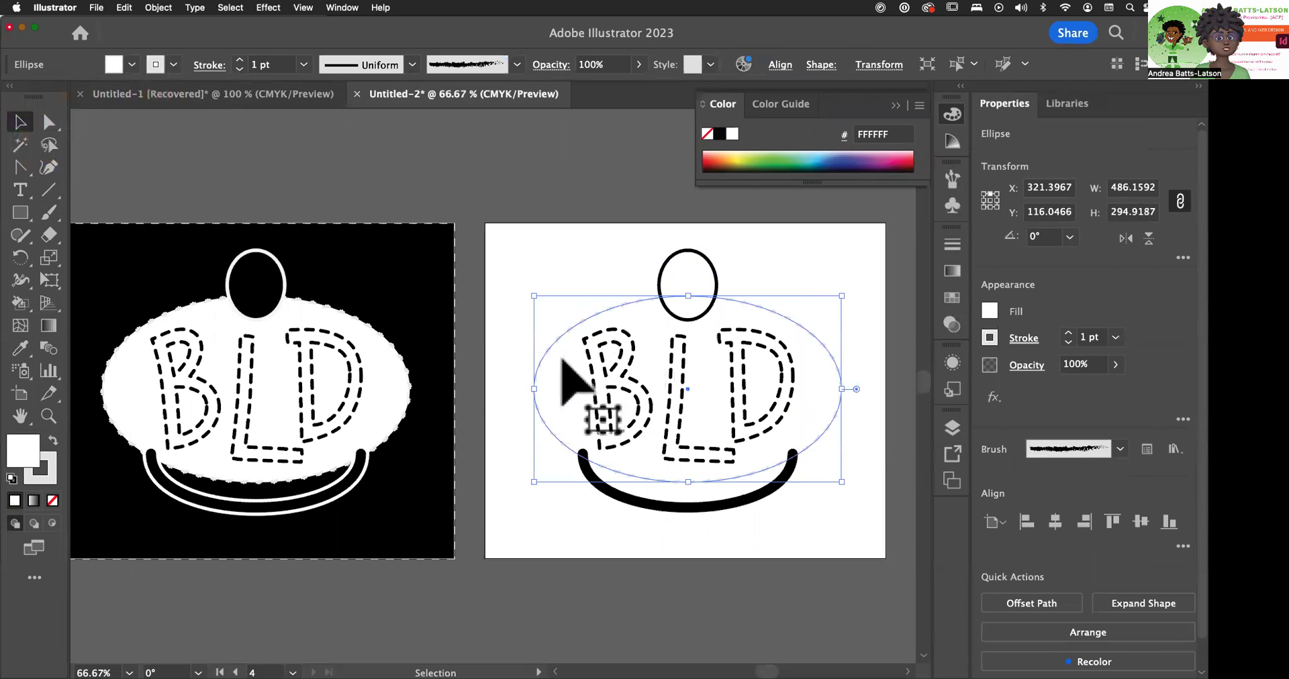
click(129, 65)
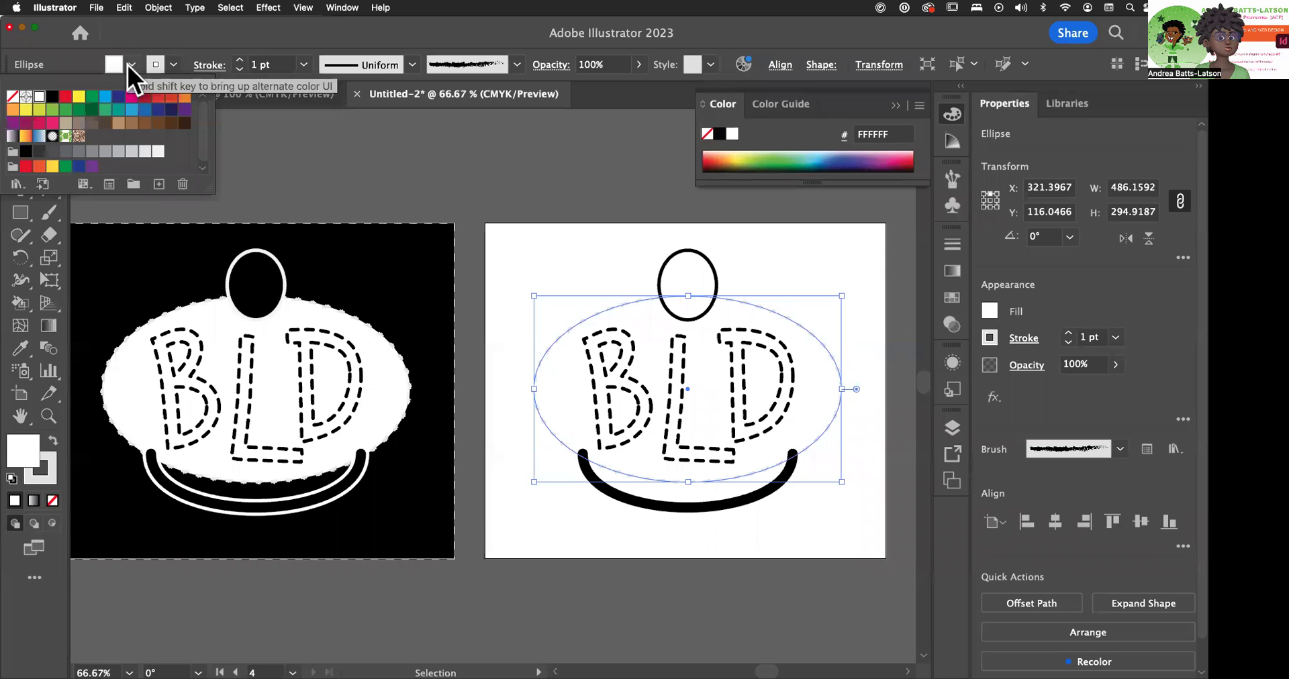
click(53, 97)
click(170, 59)
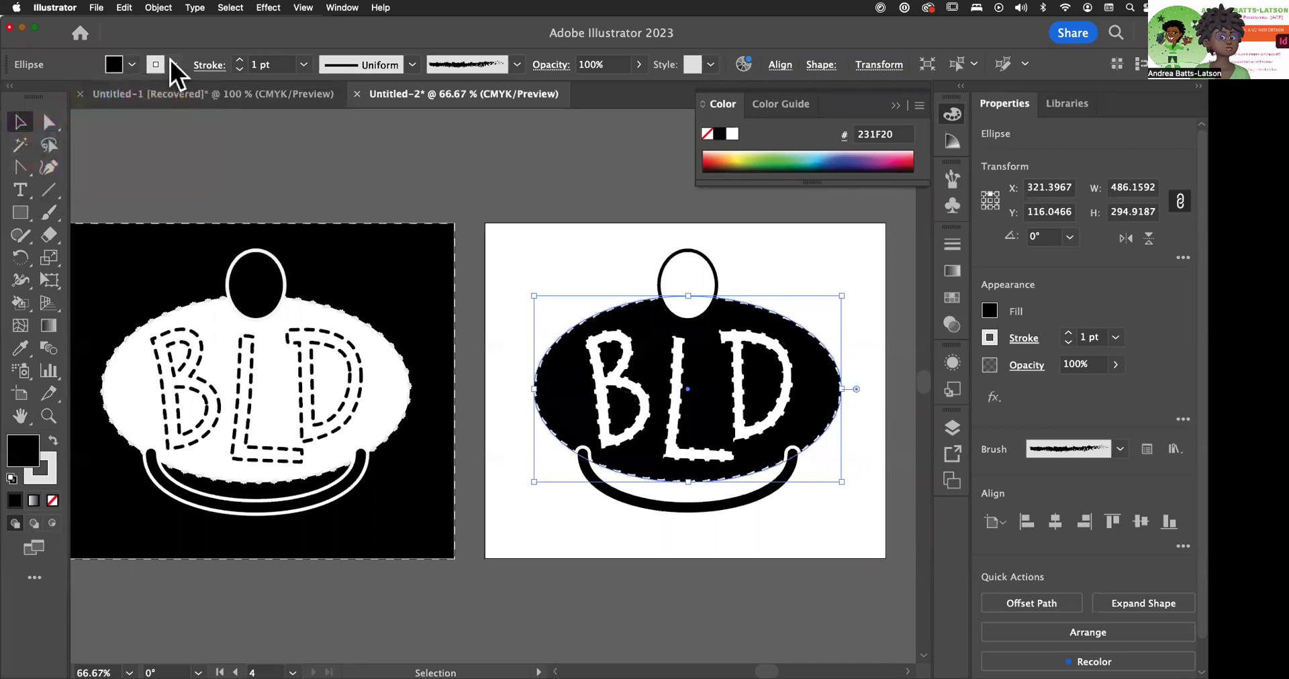
click(172, 63)
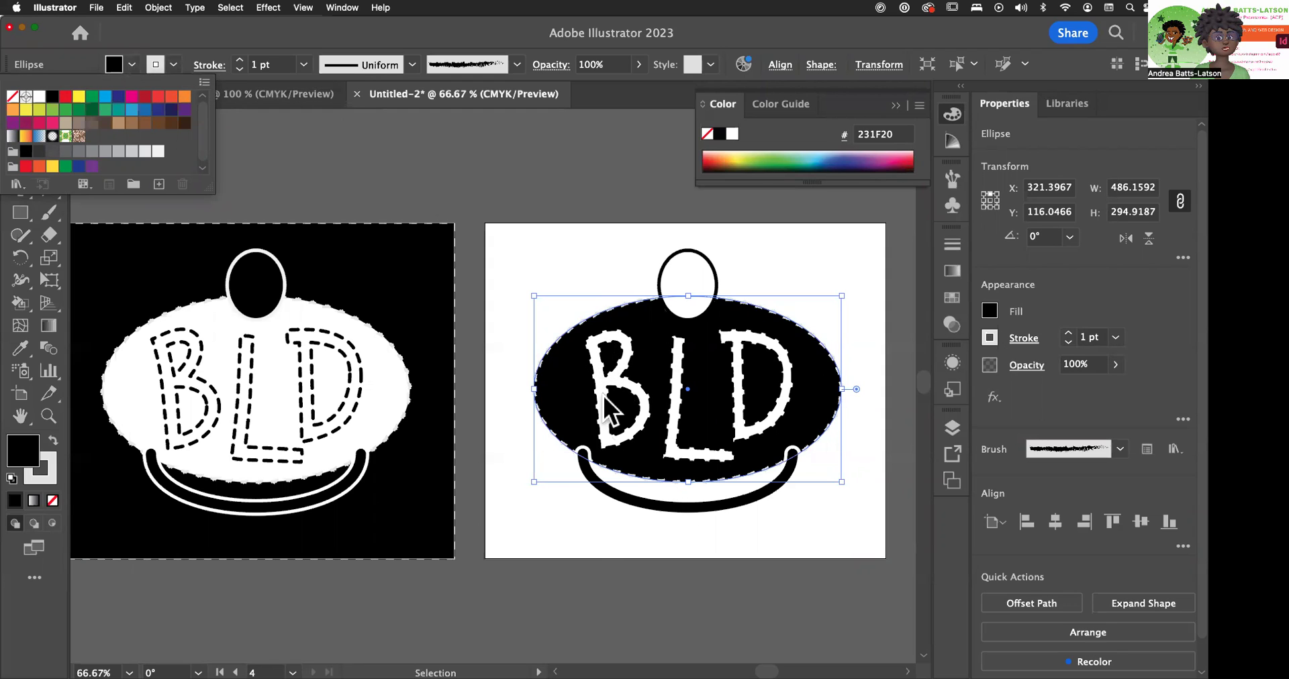
click(529, 192)
click(562, 243)
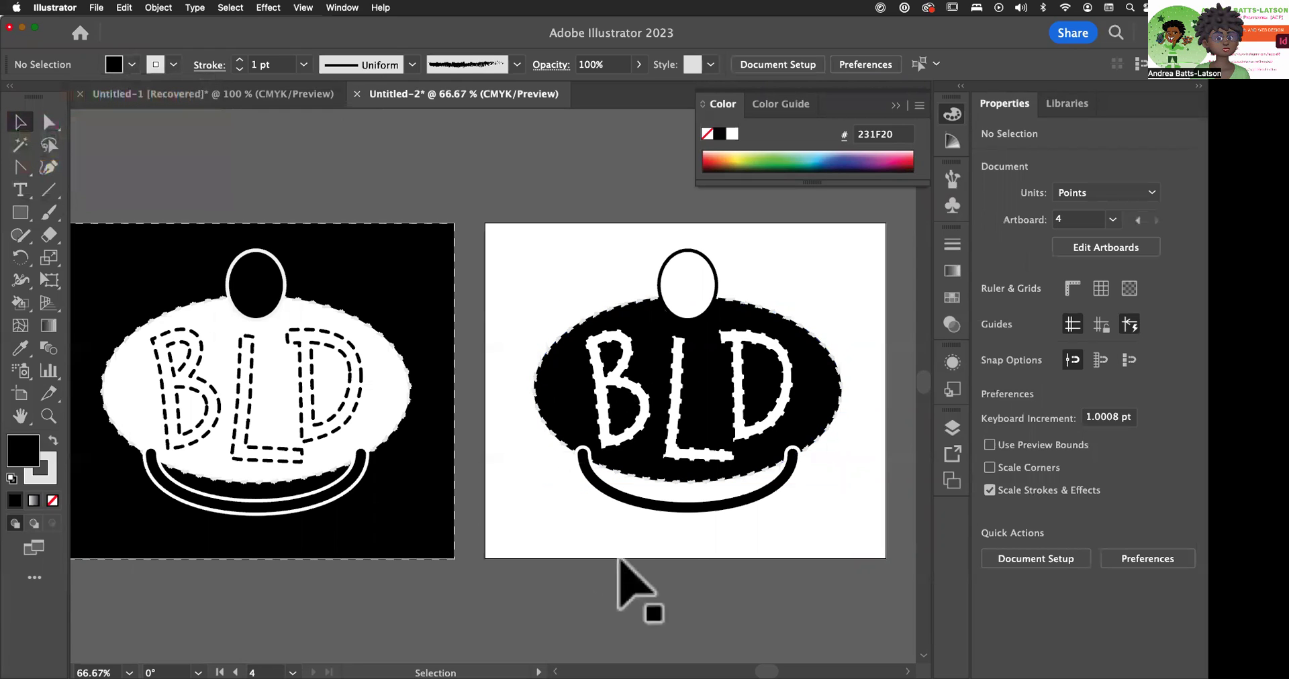
Set the inner stroke of the curved line below the lettering to white on the white-background artboard
click(664, 508)
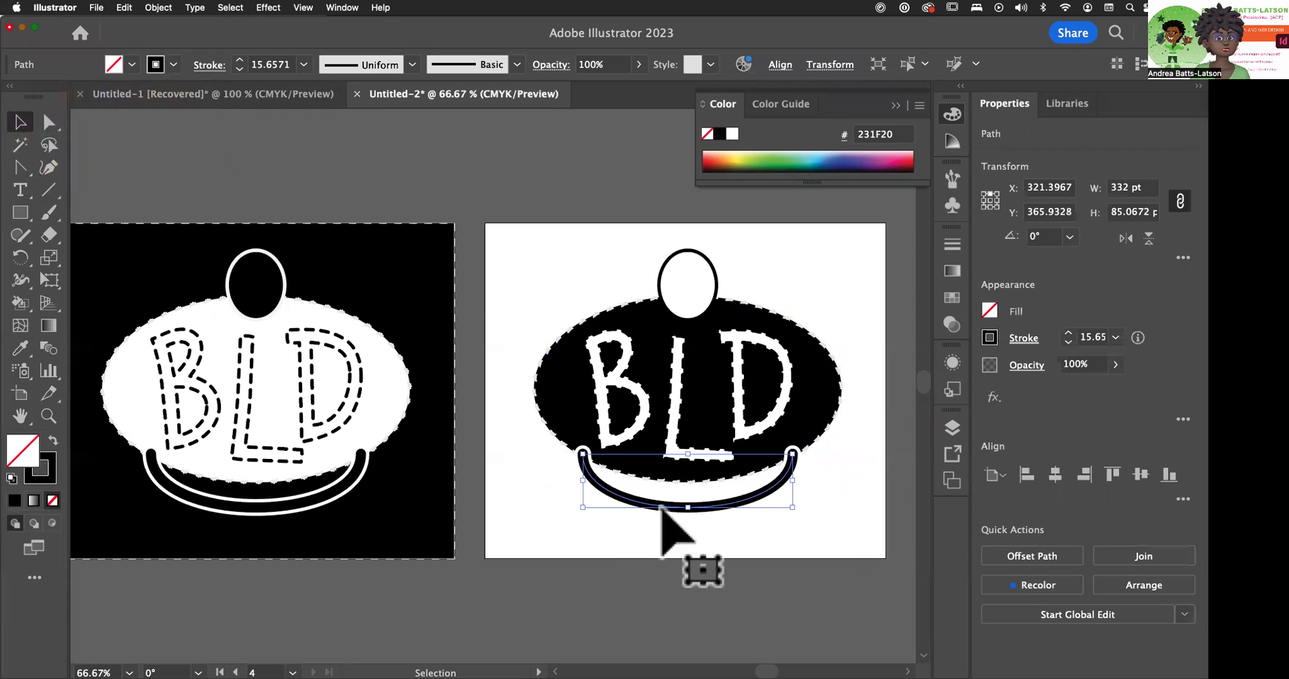
click(132, 64)
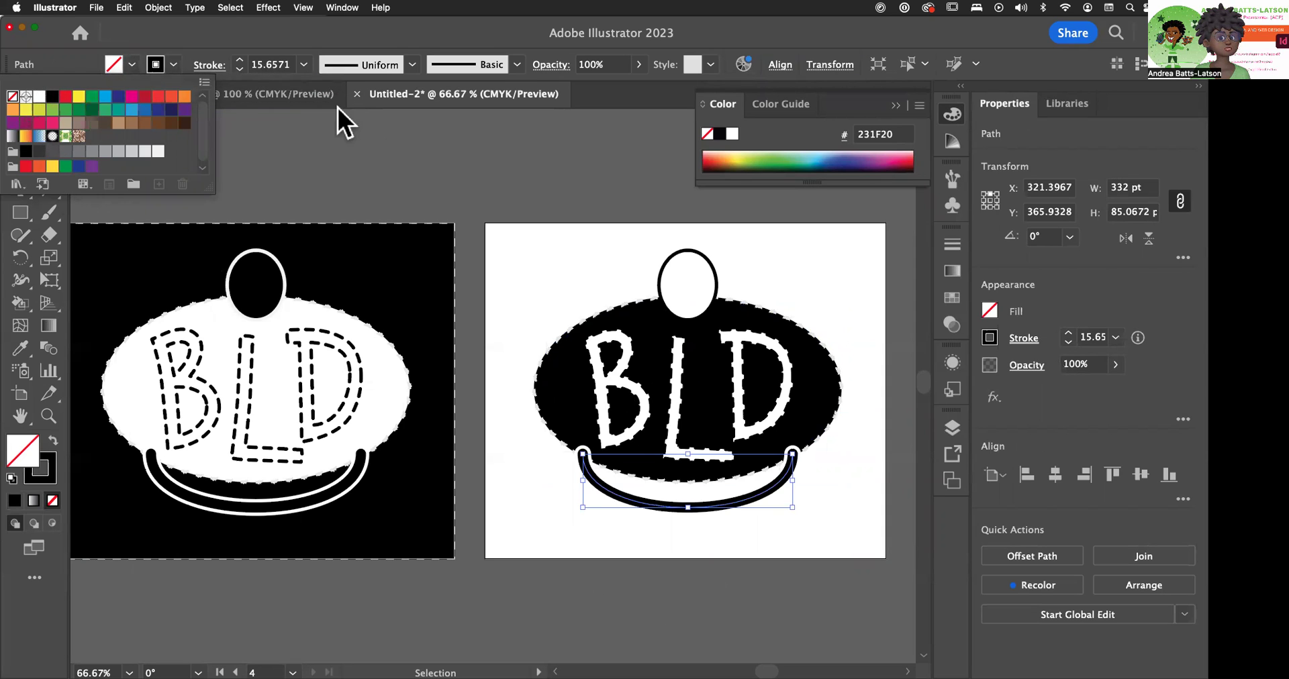
click(171, 62)
click(171, 63)
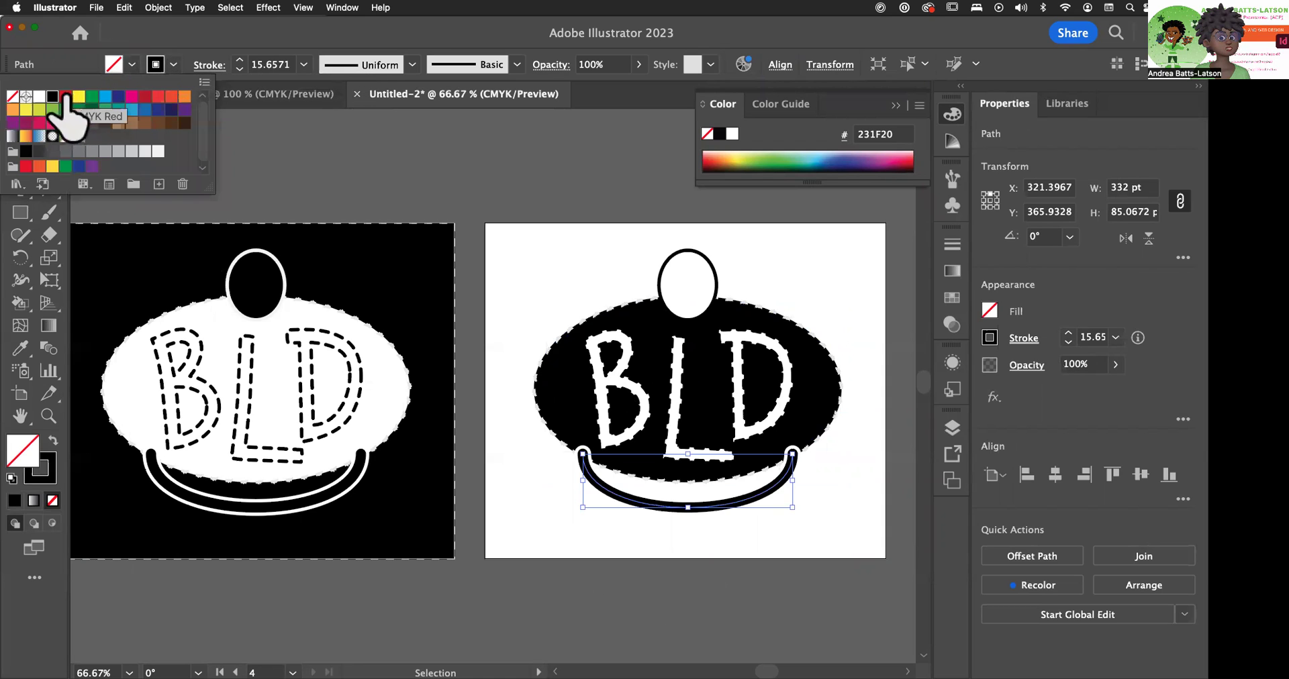
click(39, 96)
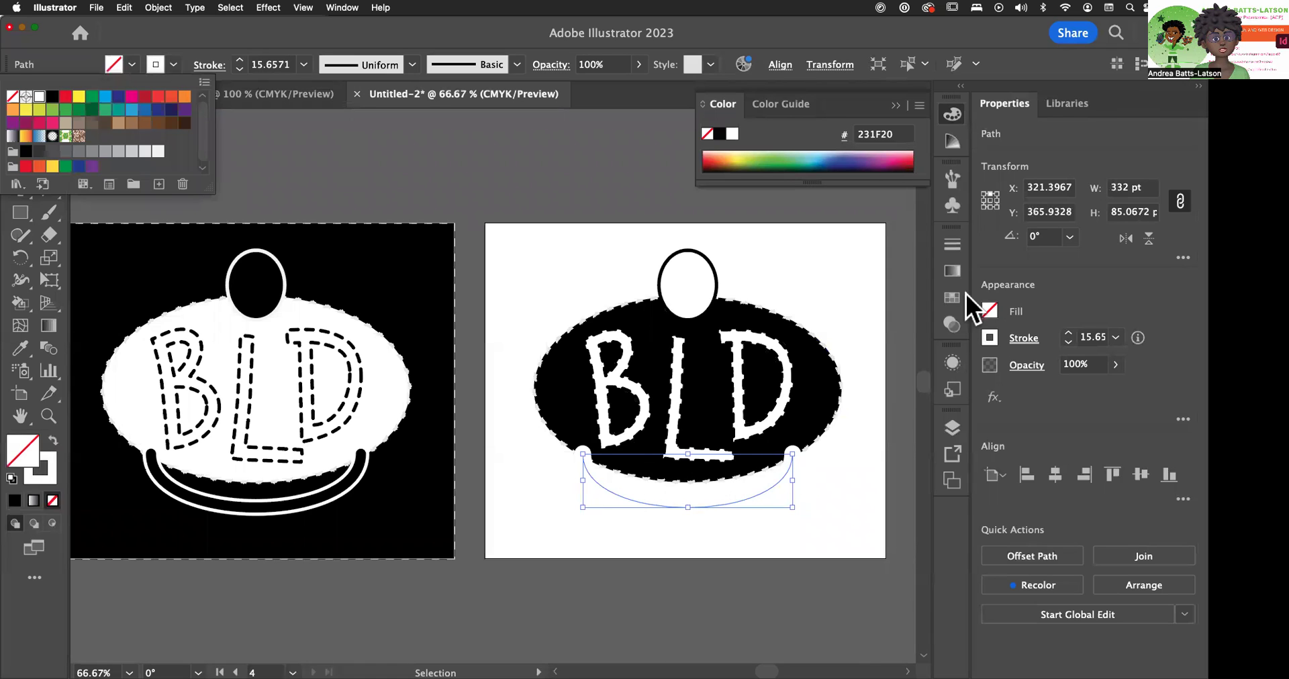
Set the curved line's wider outer stroke to black on the white-background artboard
click(953, 361)
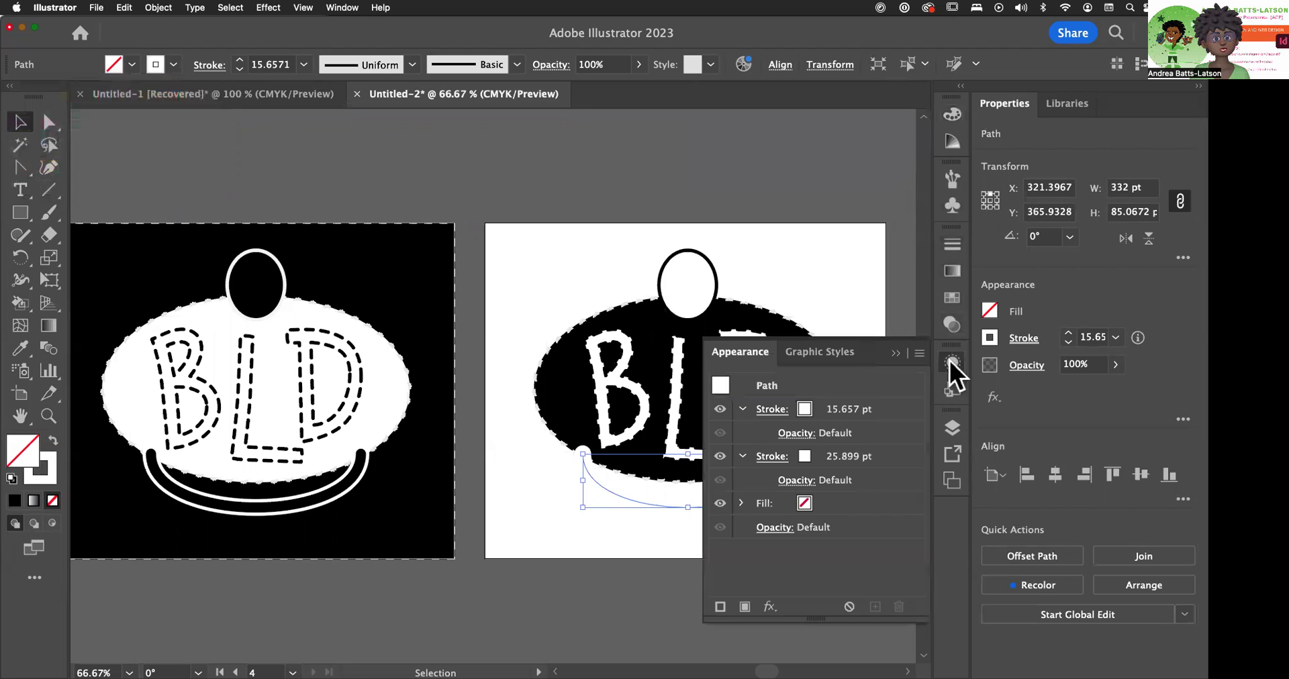
click(806, 458)
click(804, 457)
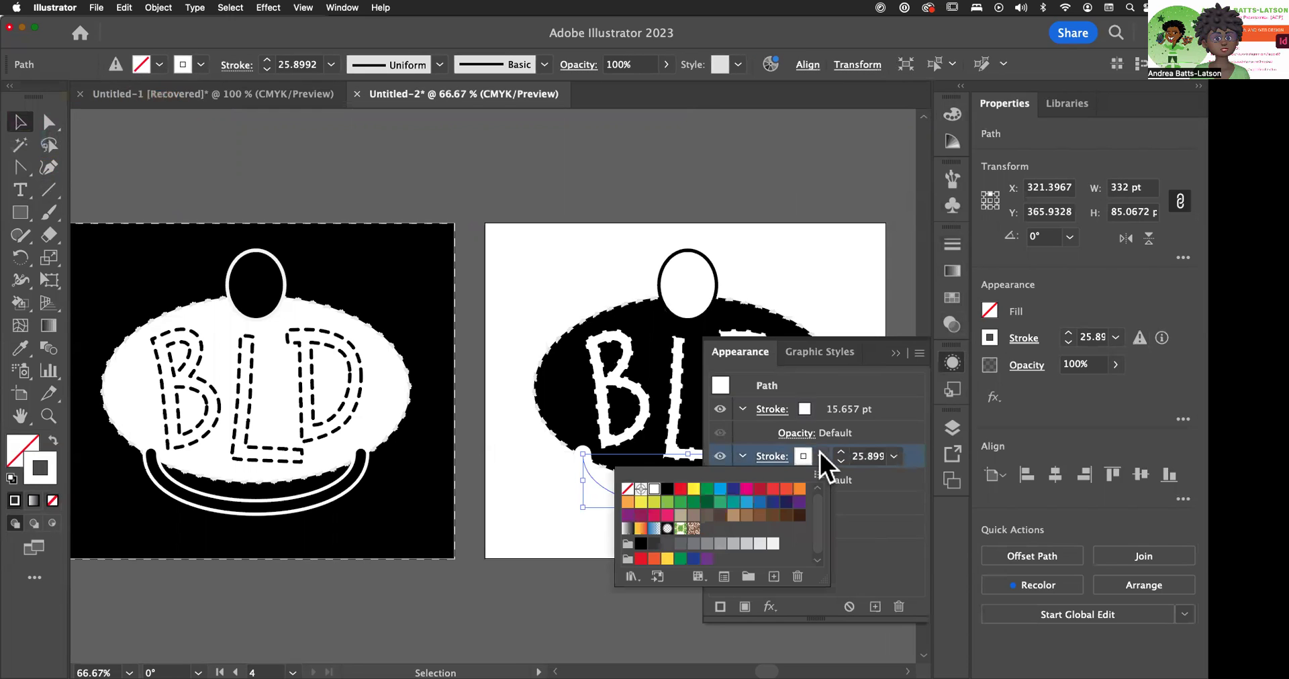
click(667, 489)
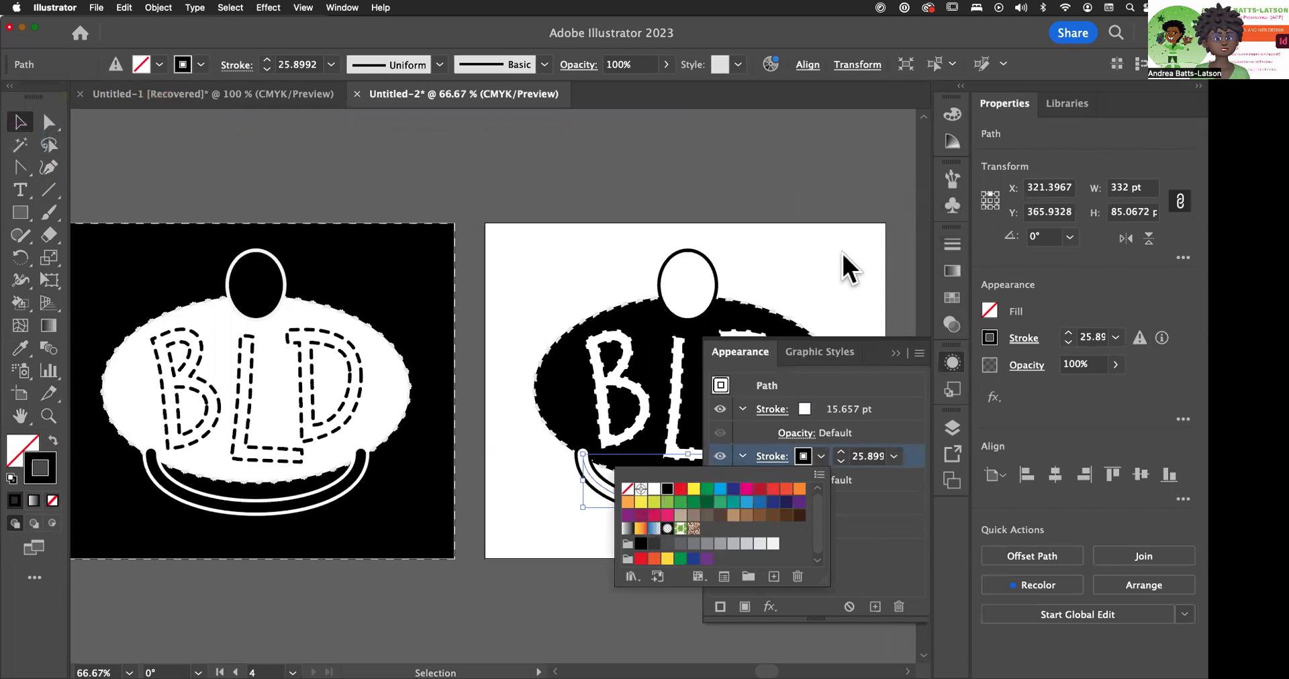
click(897, 353)
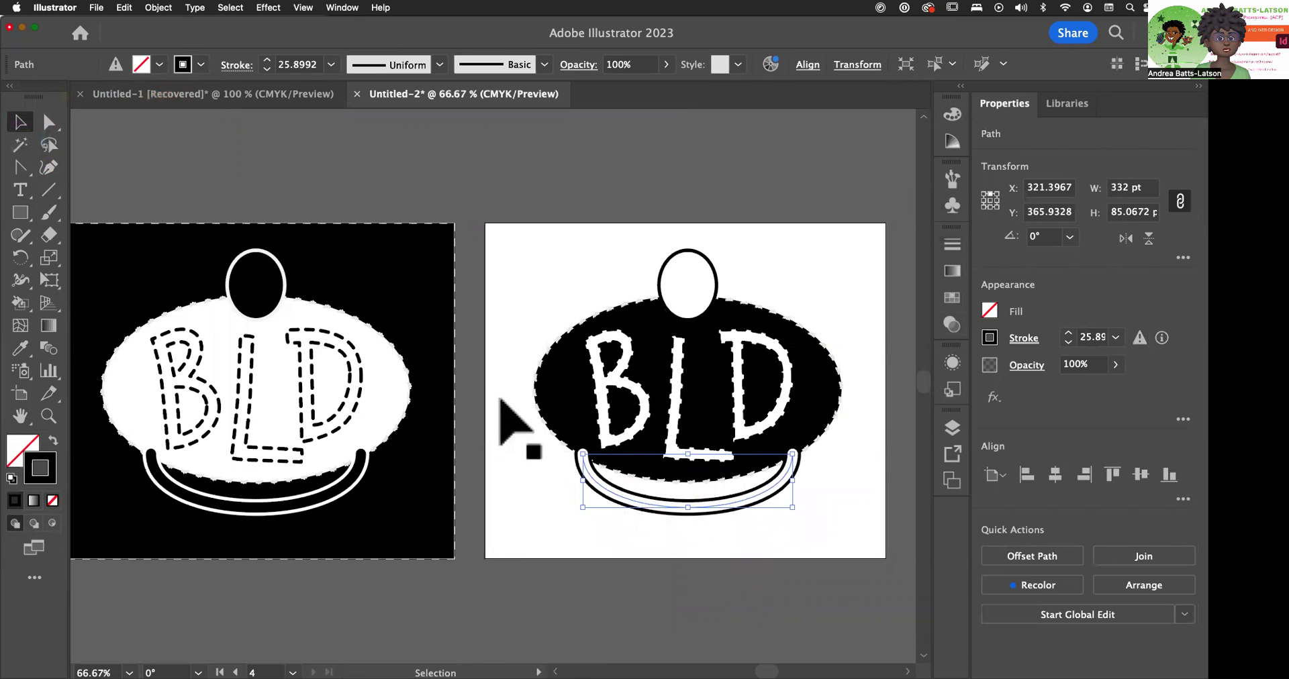
Swap the fill and stroke of the BLD lettering on the white-background artboard, giving black letters with a white outline
click(611, 383)
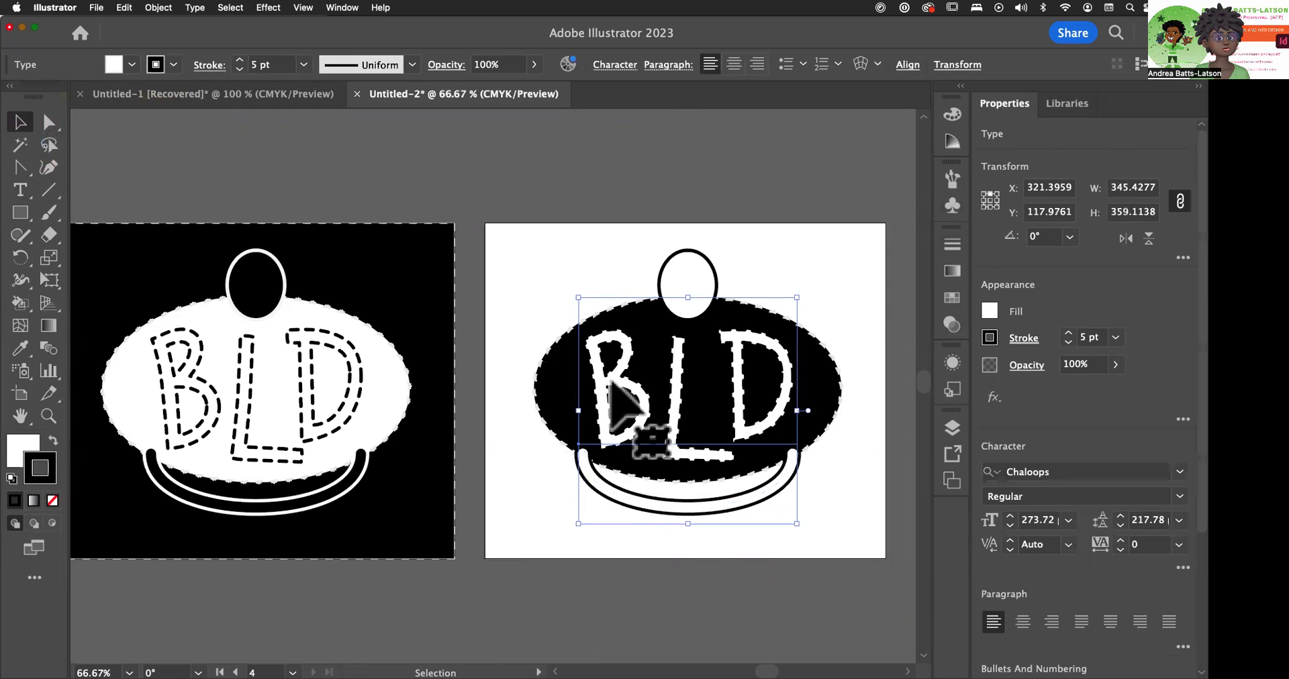
click(53, 440)
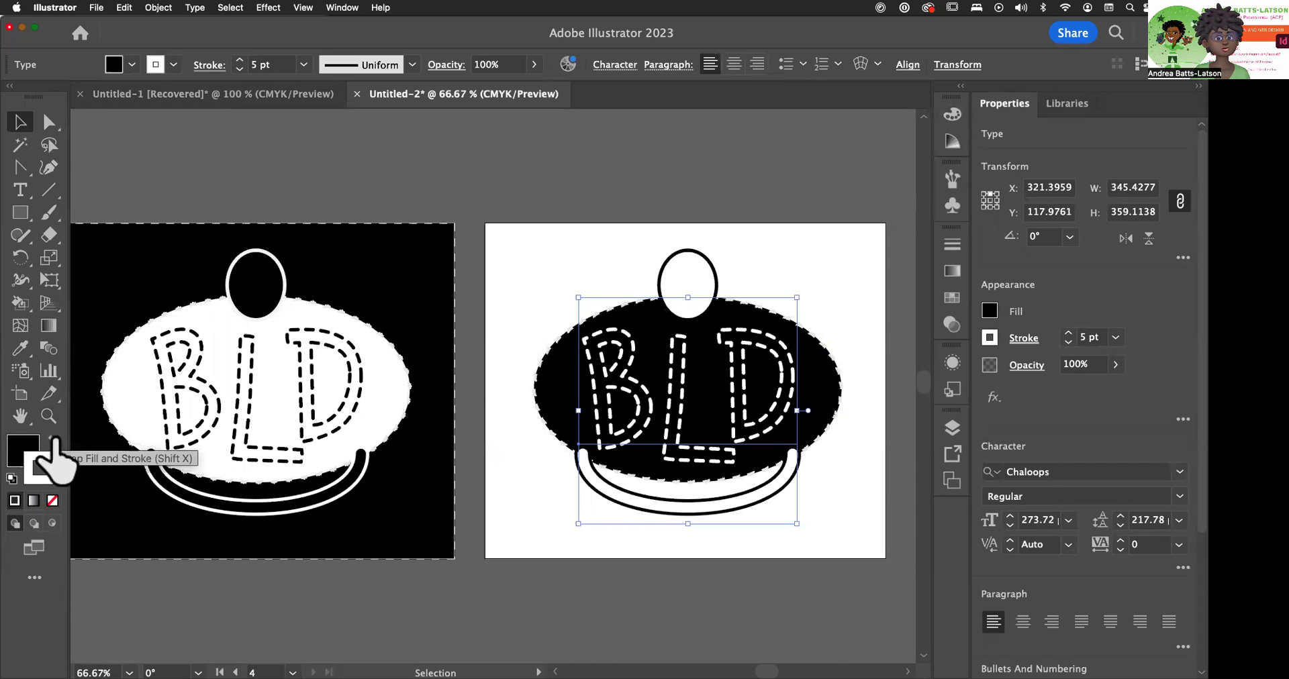
click(509, 203)
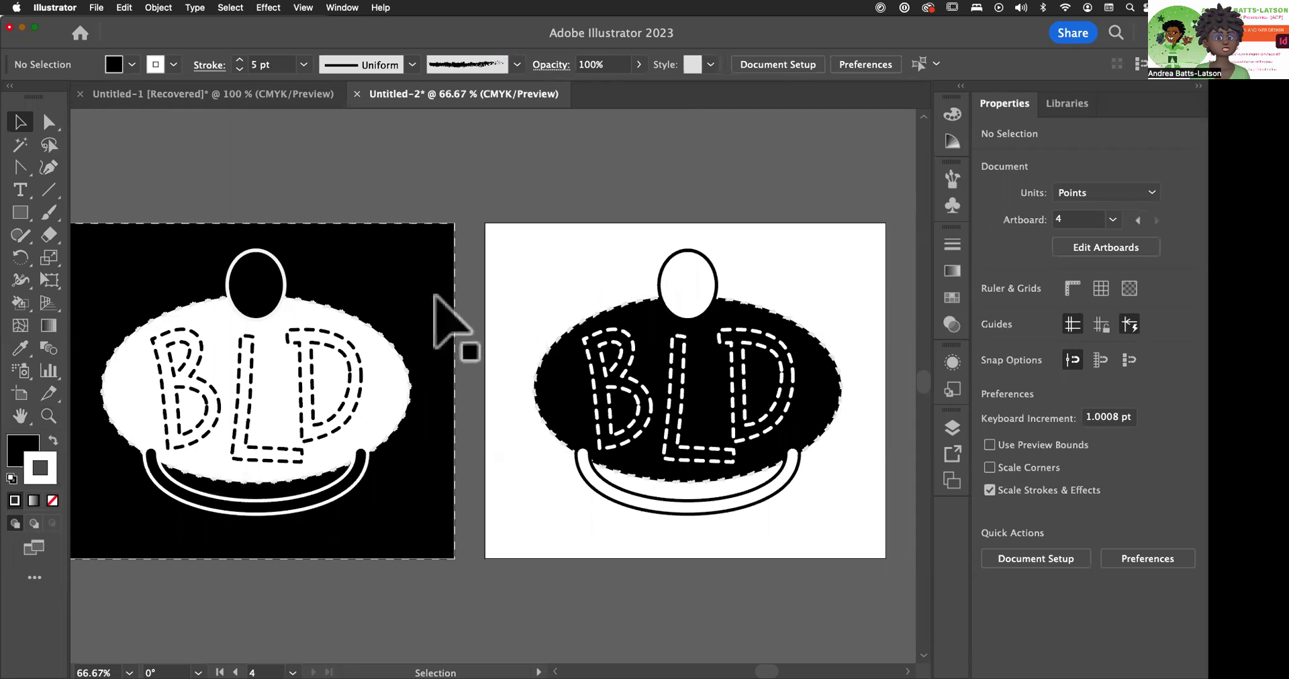
Rename the artboard with the full-color logo as Color
drag(551, 444, 714, 430)
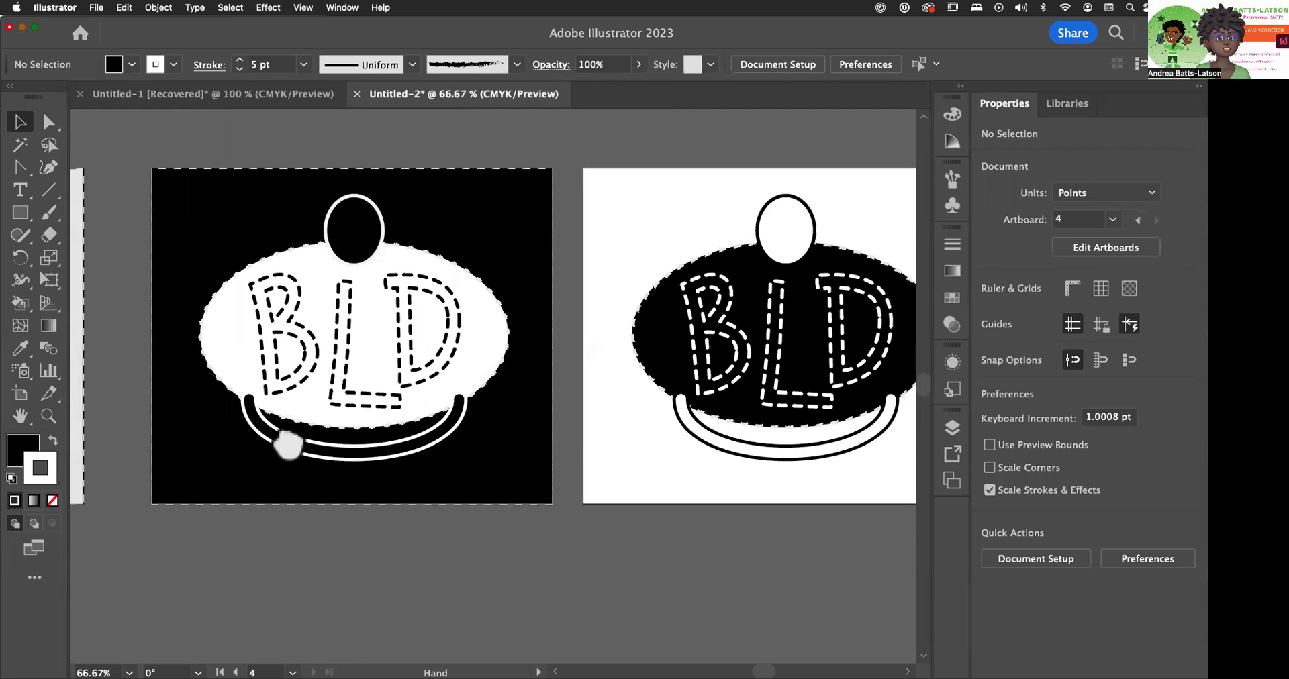
drag(282, 441, 605, 431)
drag(289, 460, 590, 460)
drag(264, 433, 504, 374)
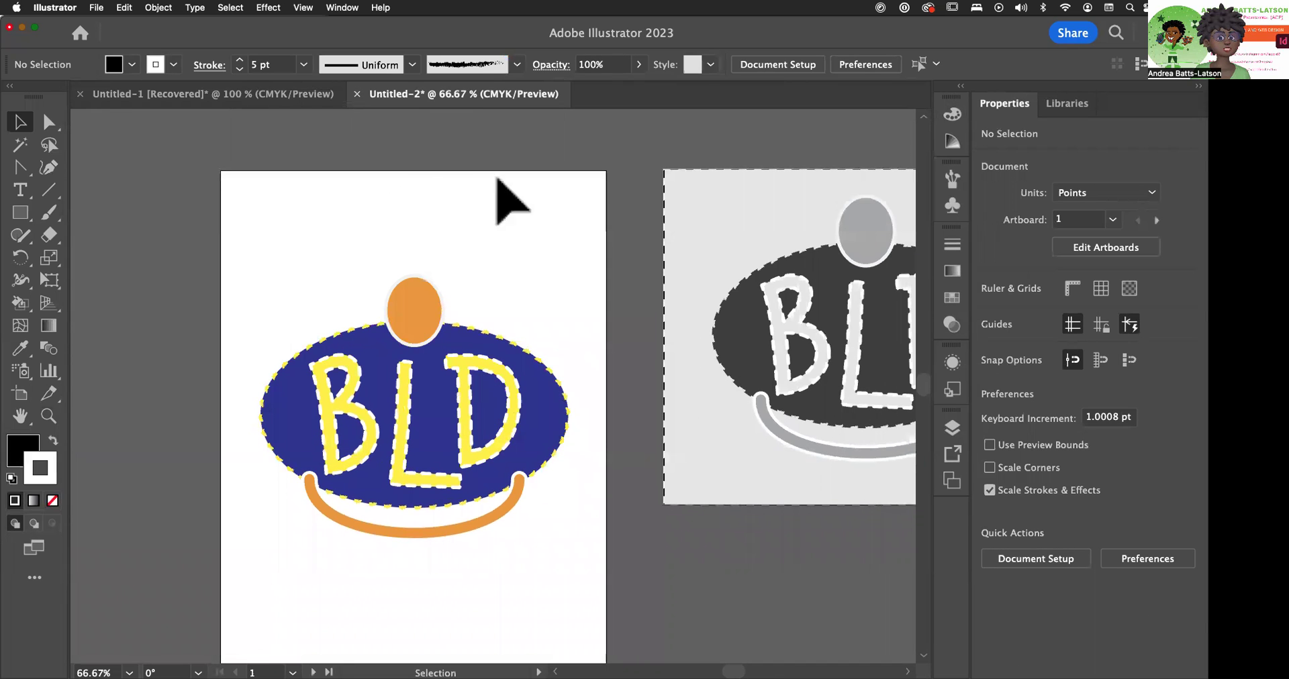
click(24, 402)
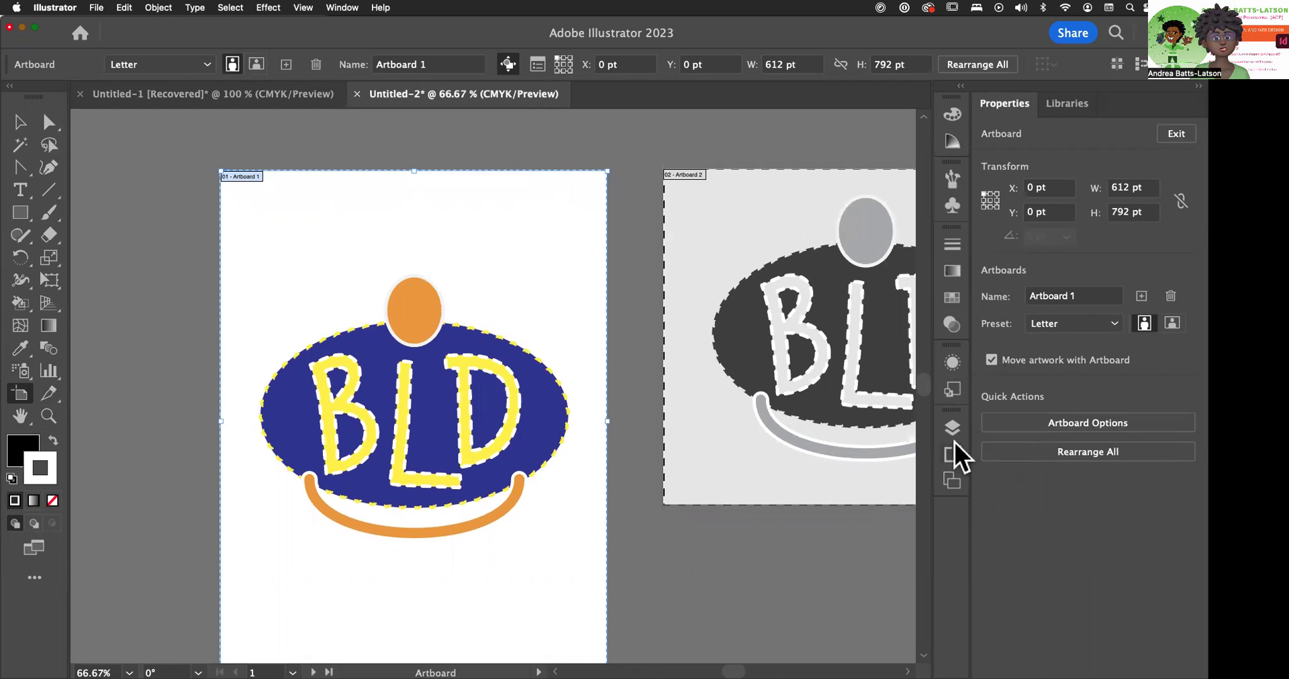
click(1042, 427)
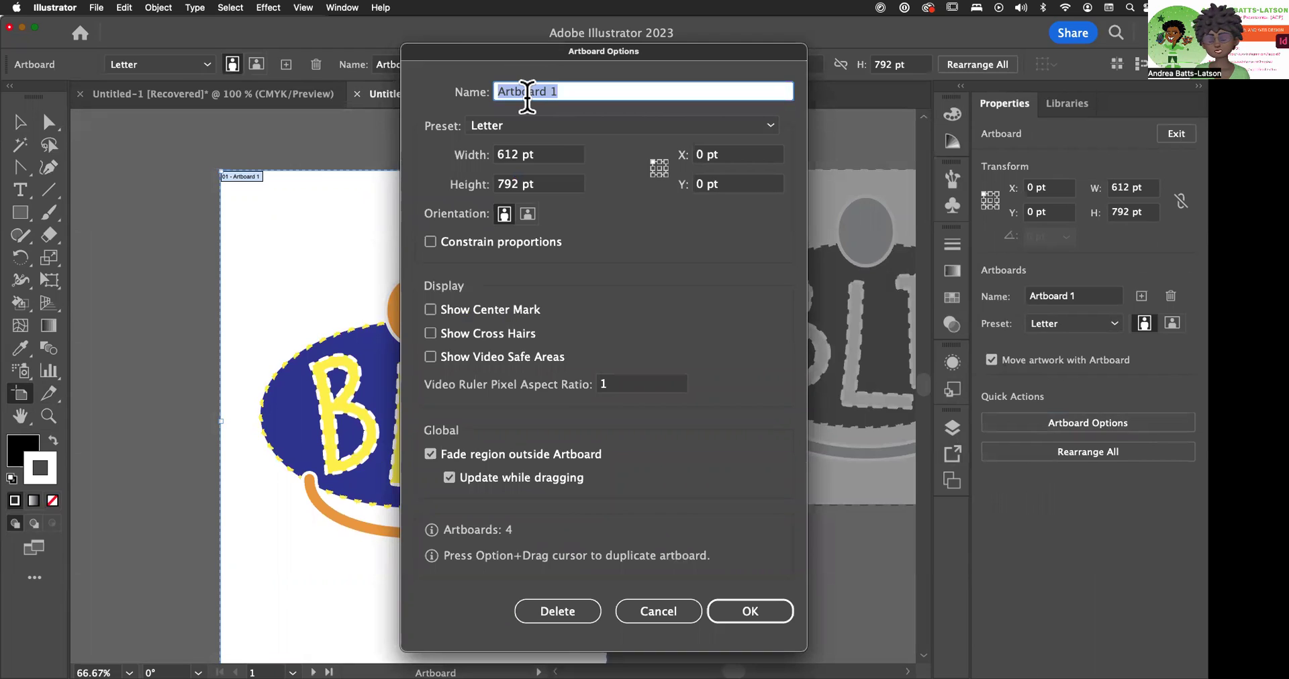
text(COI)
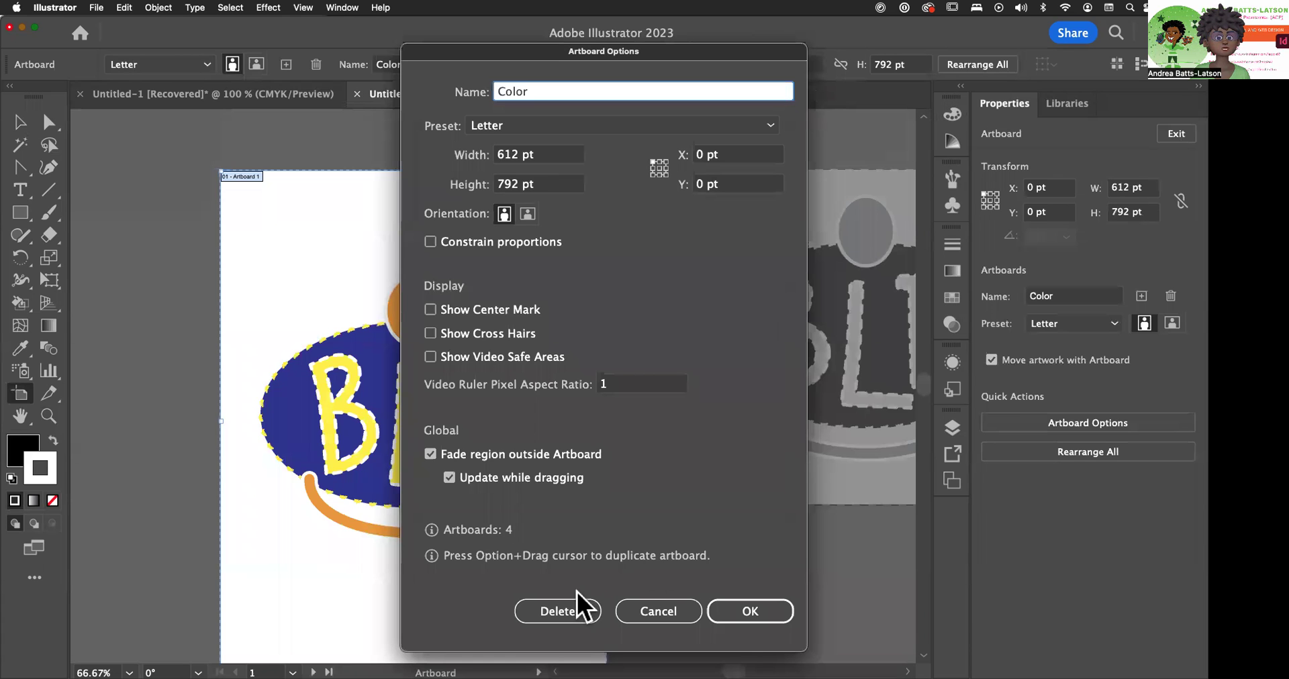
click(743, 618)
Rename the artboard with the gray logo as Grayscale
drag(763, 432, 446, 414)
click(364, 215)
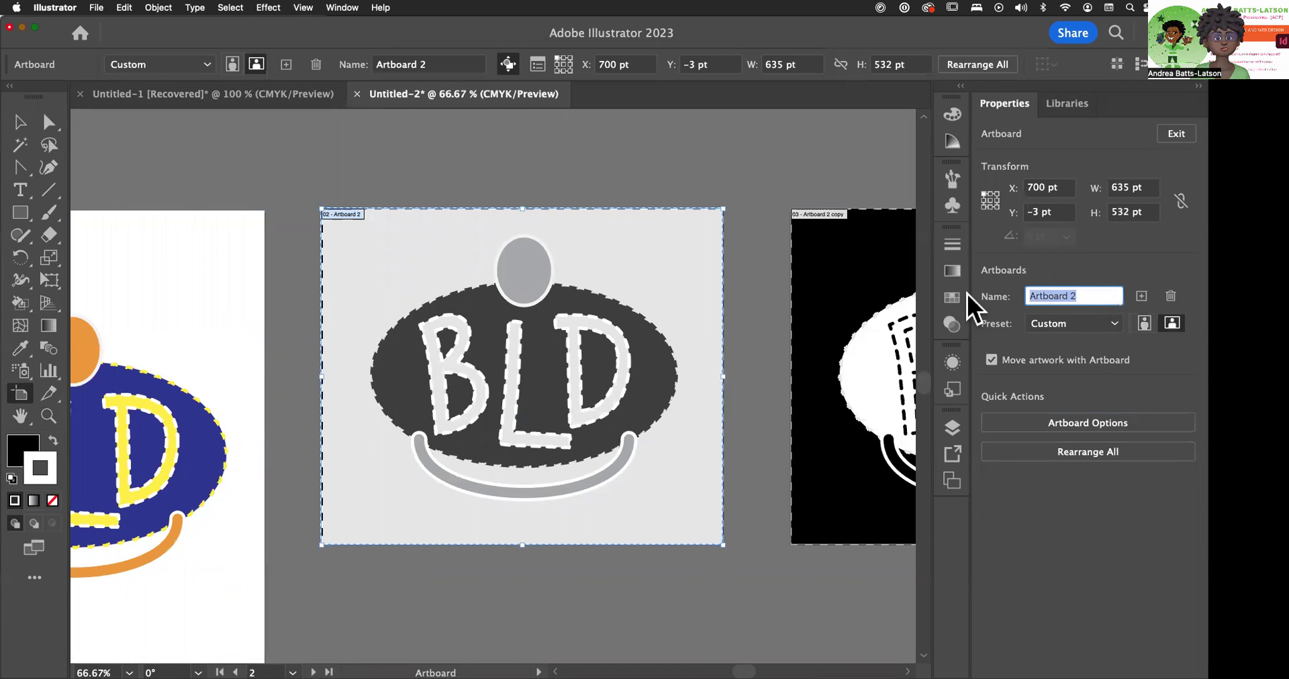
text(Grayscale)
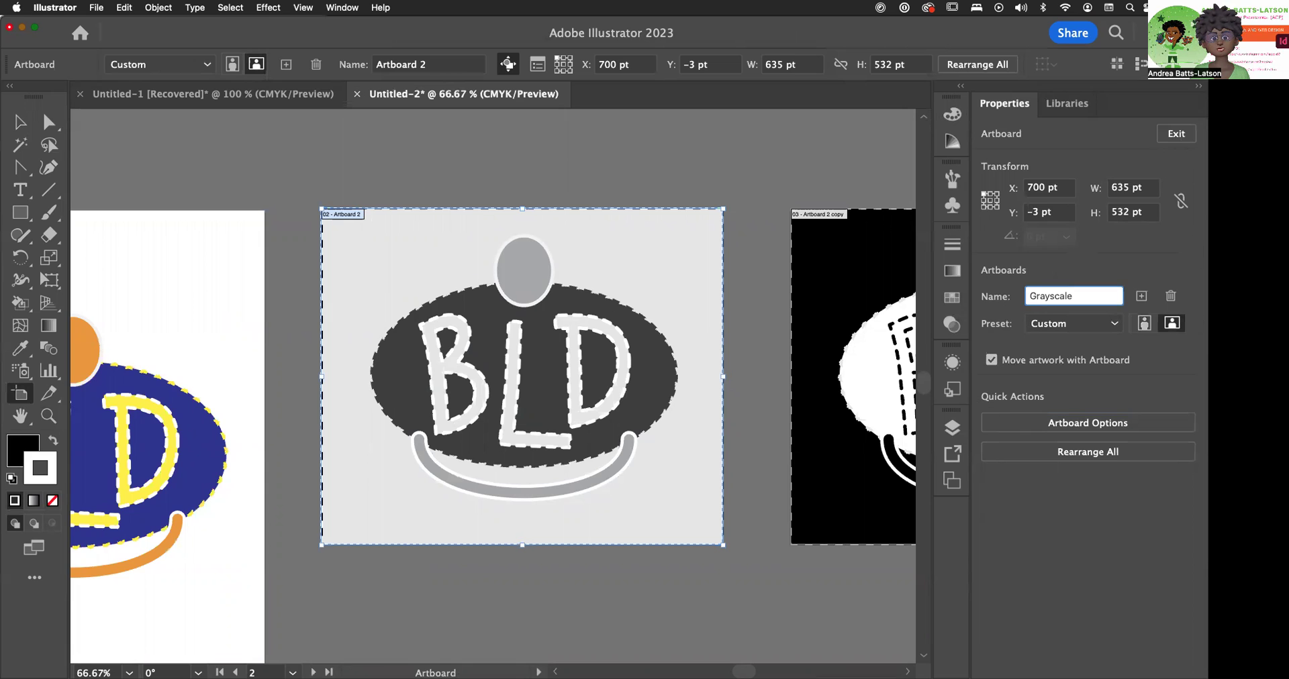
Rename the black-background artboard as white
drag(737, 264, 294, 304)
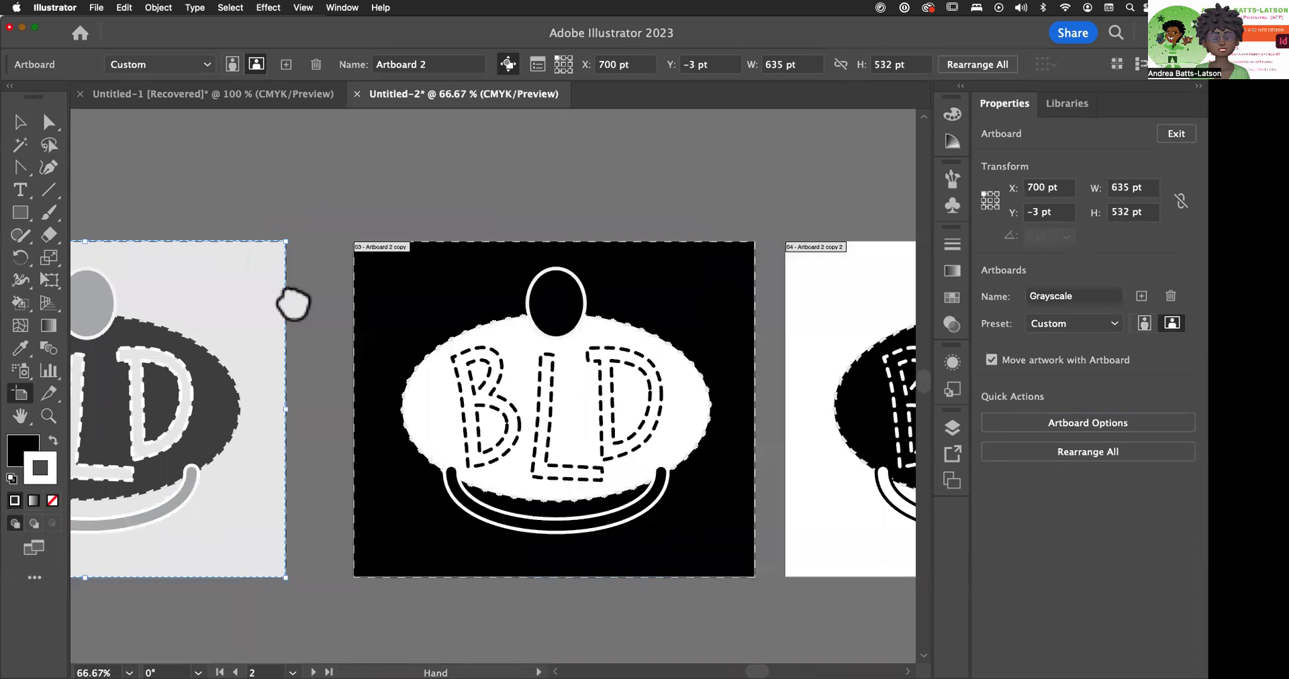
double_click(383, 244)
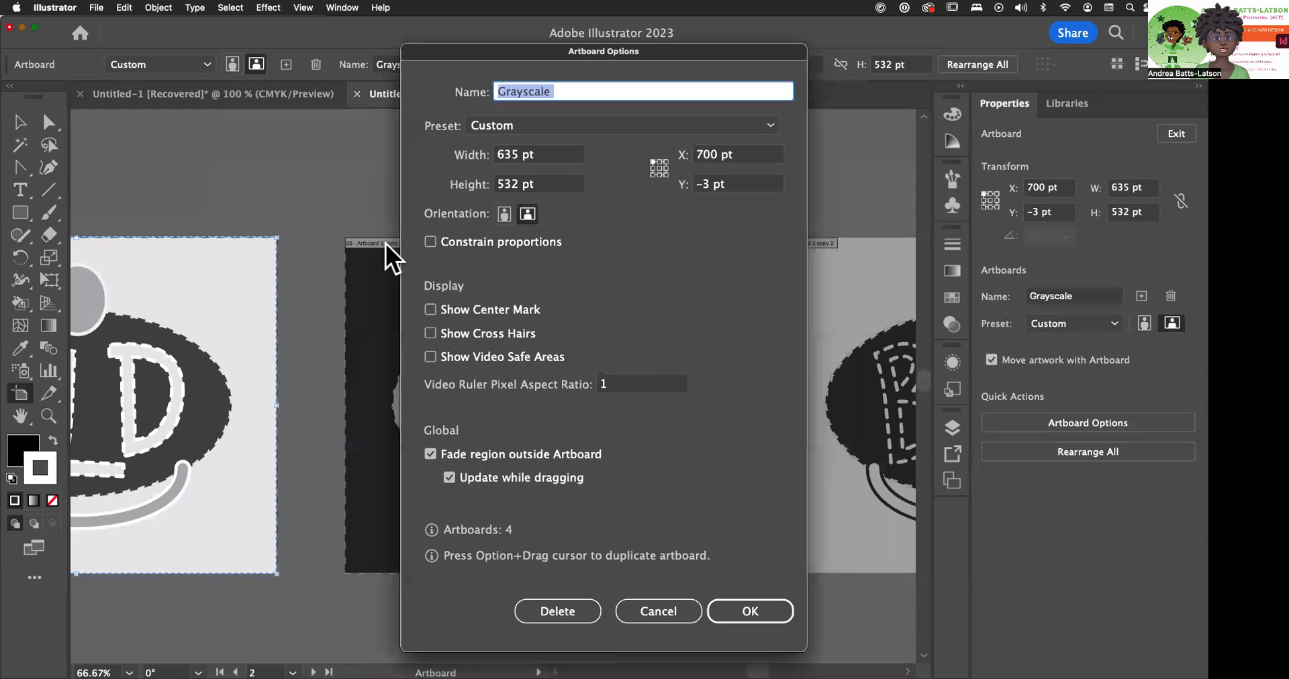
click(735, 601)
click(366, 243)
click(1058, 296)
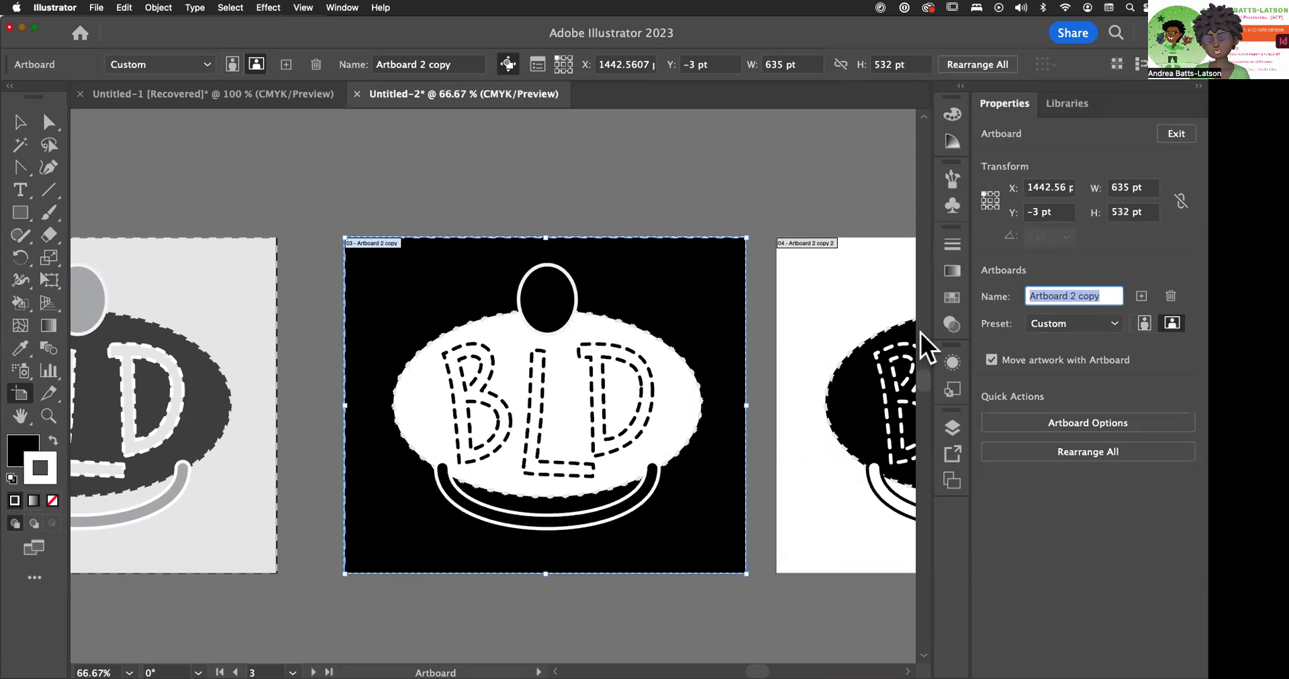
text(white)
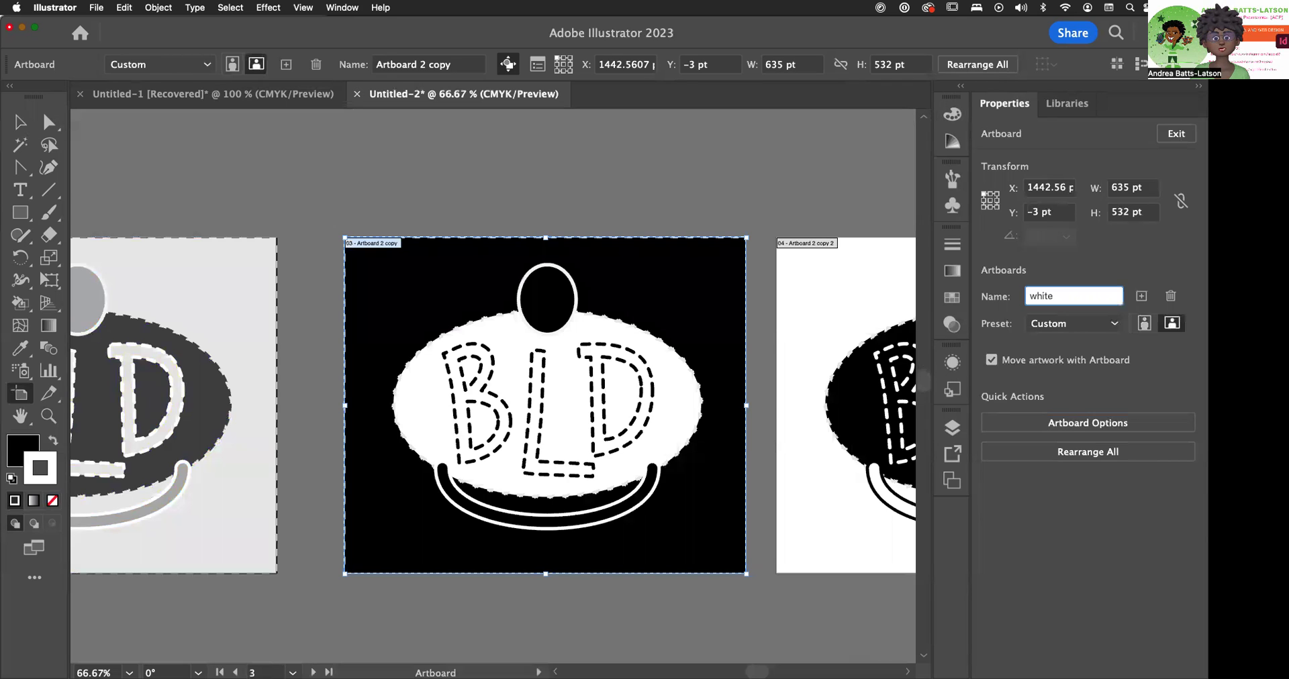
Rename the white-background artboard as Back
click(856, 296)
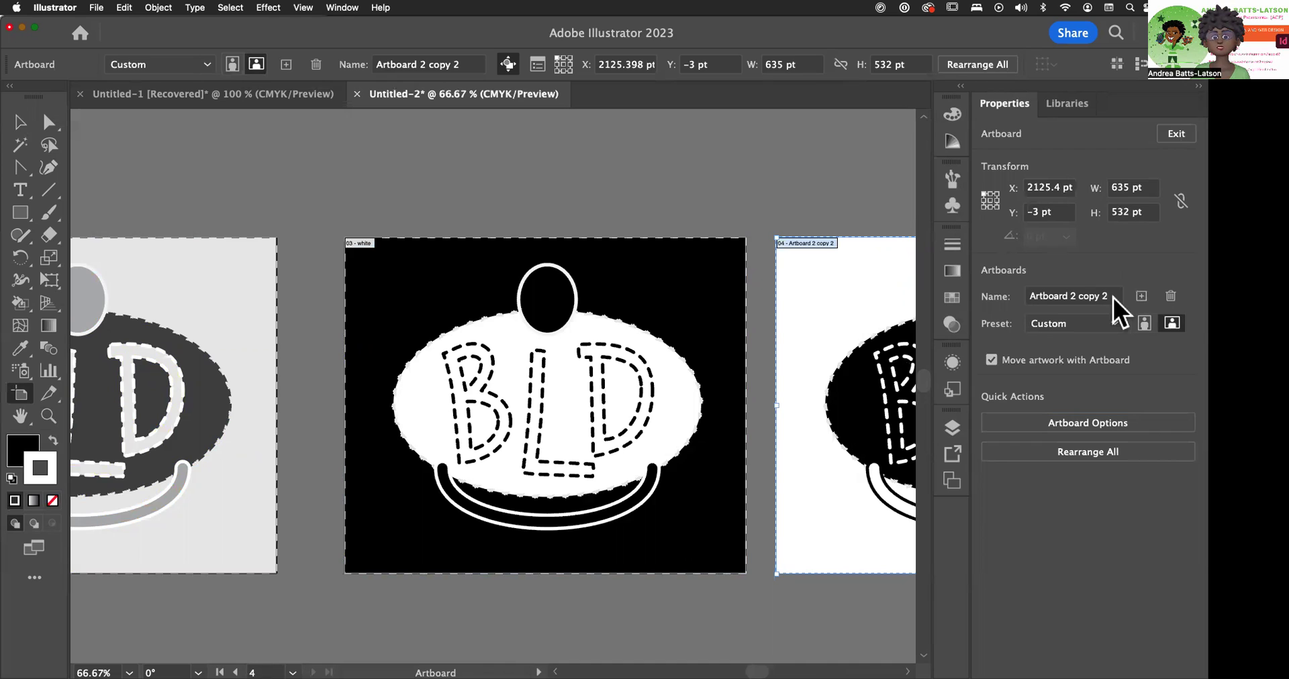
click(1108, 296)
text(Back)
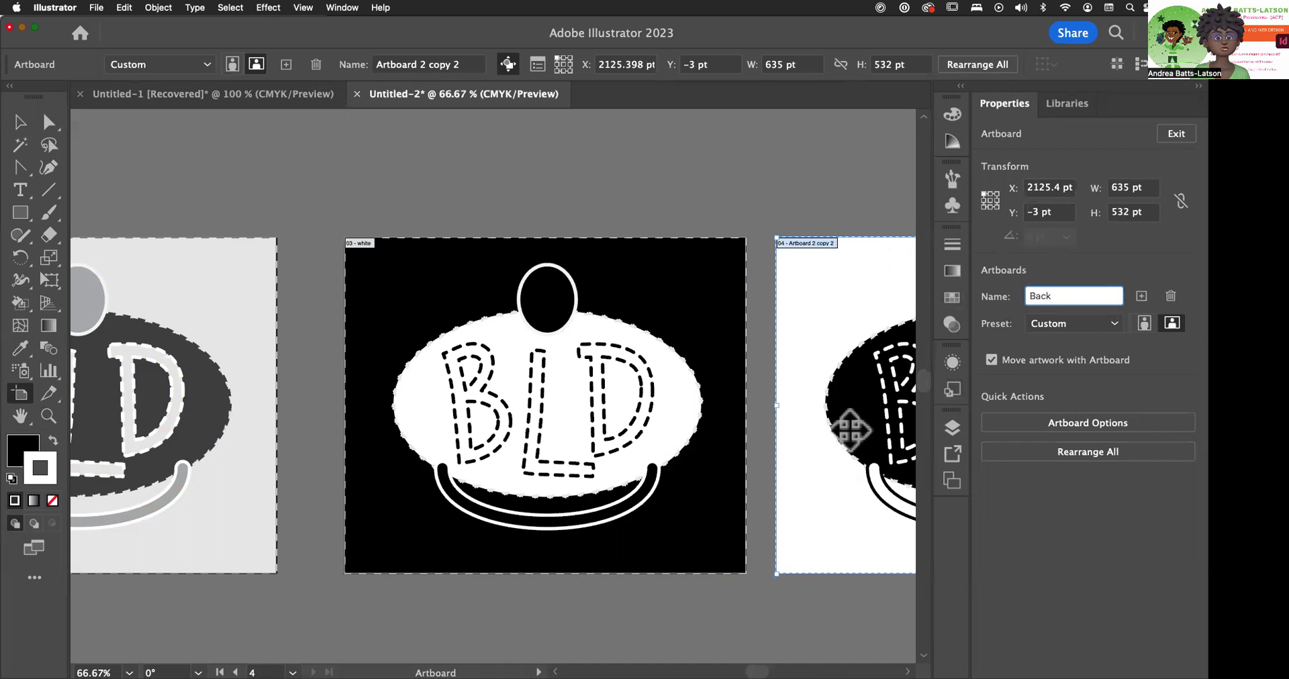
key(Return)
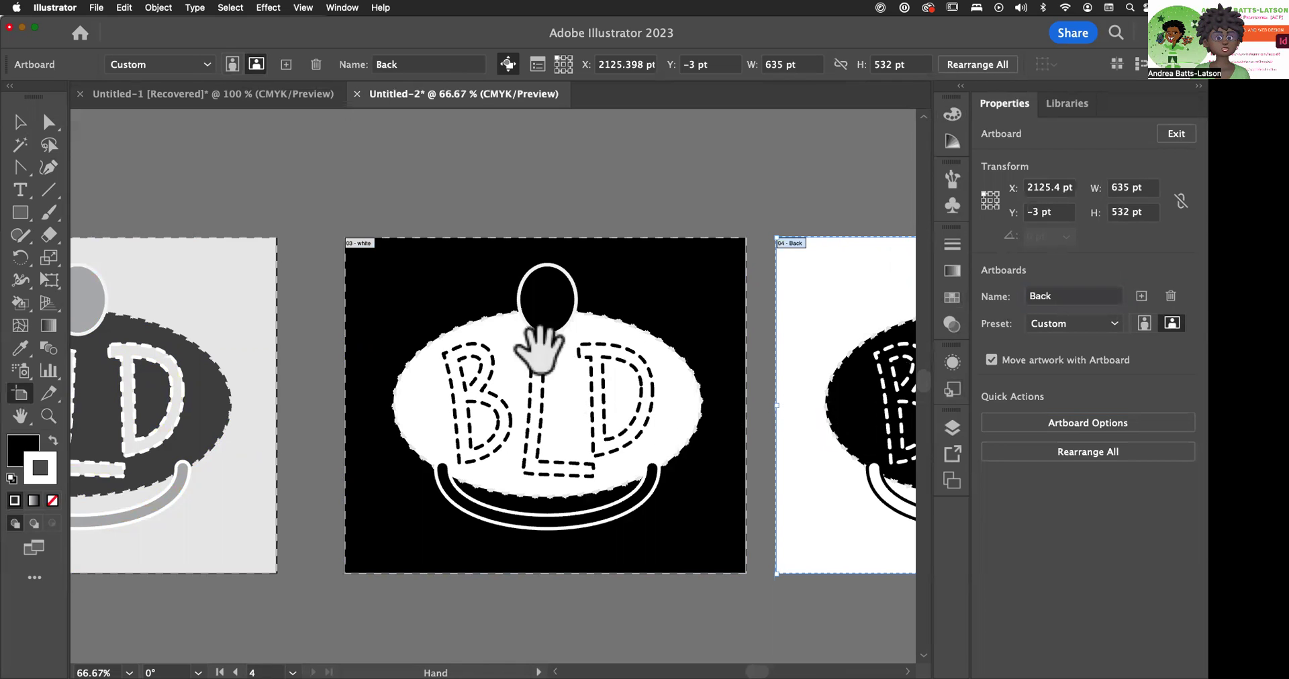
Review the logo versions and artboard names from the color artboard through to the white-background one
scroll(544, 288, left, 5)
scroll(517, 386, left, 10)
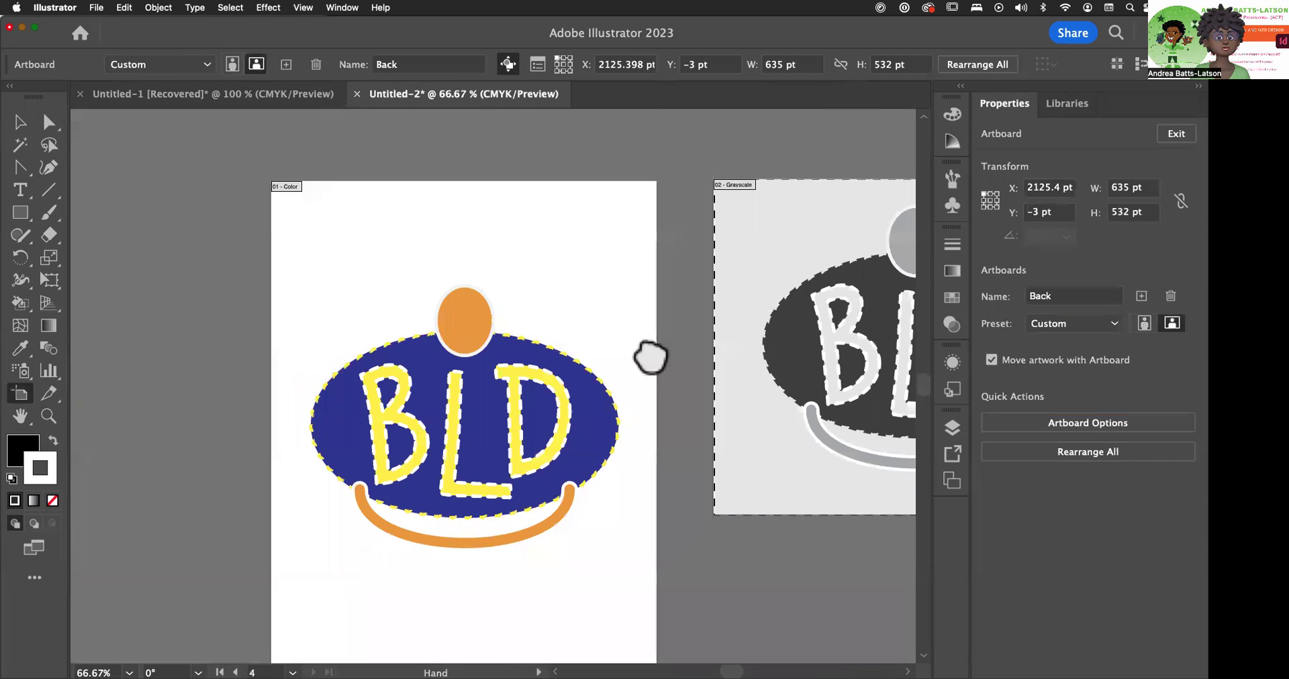
scroll(571, 329, right, 1)
drag(519, 356, 451, 376)
scroll(451, 376, right, 11)
scroll(451, 376, up, 1)
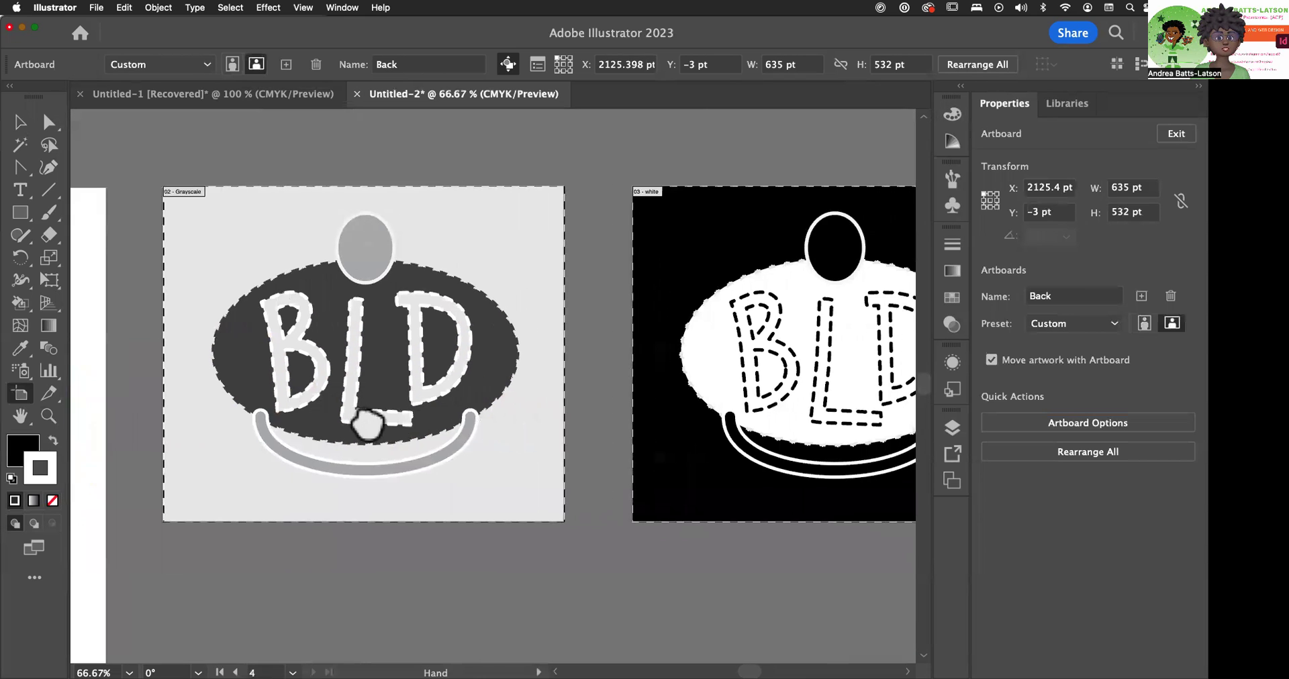
drag(701, 426, 268, 463)
drag(552, 432, 403, 436)
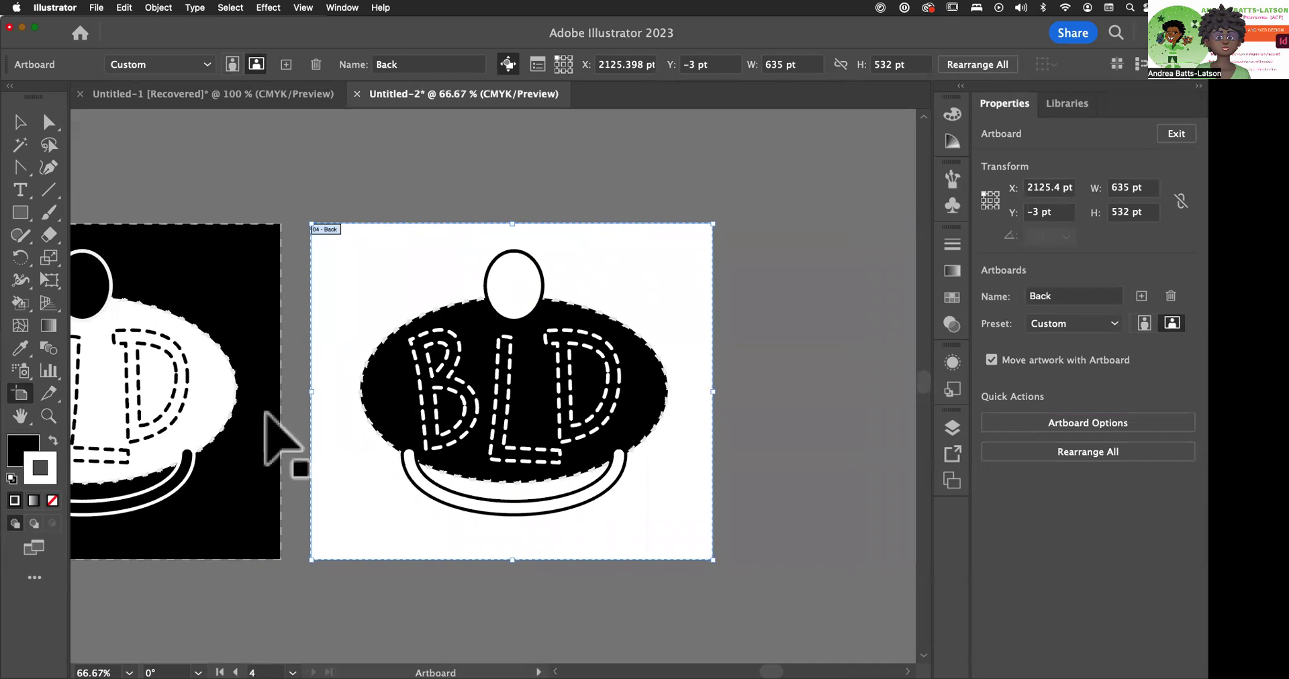